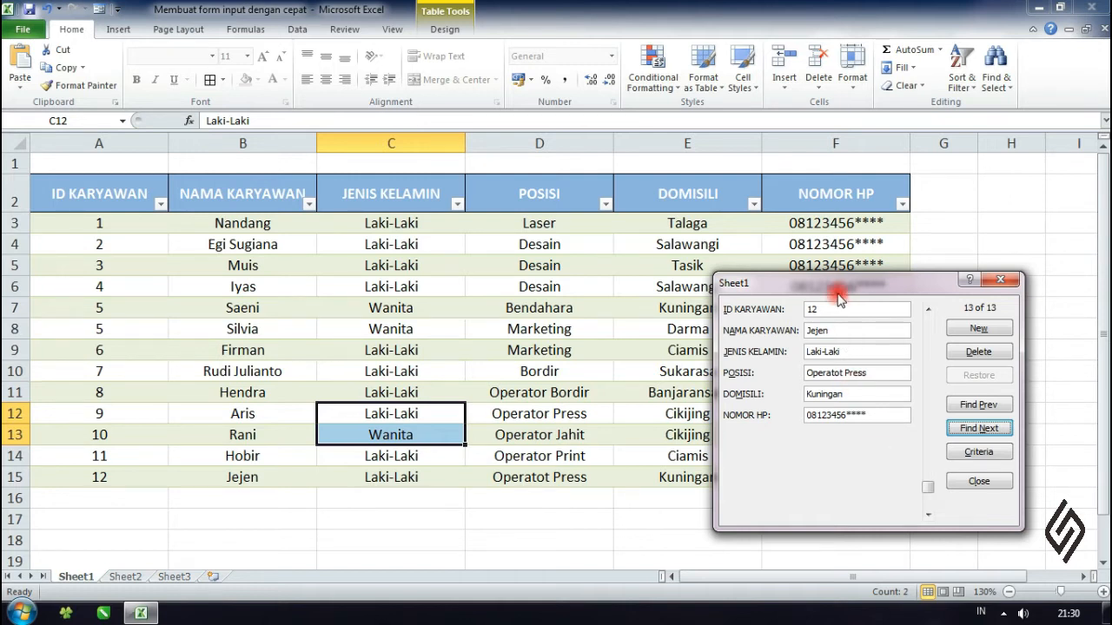
# - Start a new record in the data form with ID KARYAWAN 13, the employee's name and gender Laki-Laki
pyautogui.moveTo(837, 285); pyautogui.dragTo(816, 256)
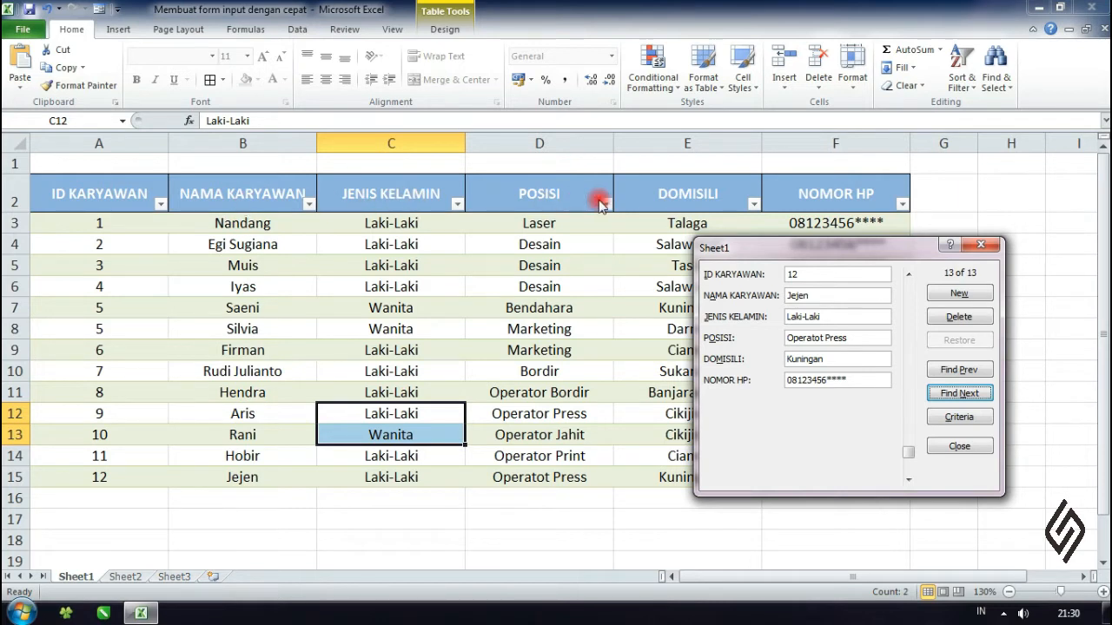
pyautogui.click(807, 276)
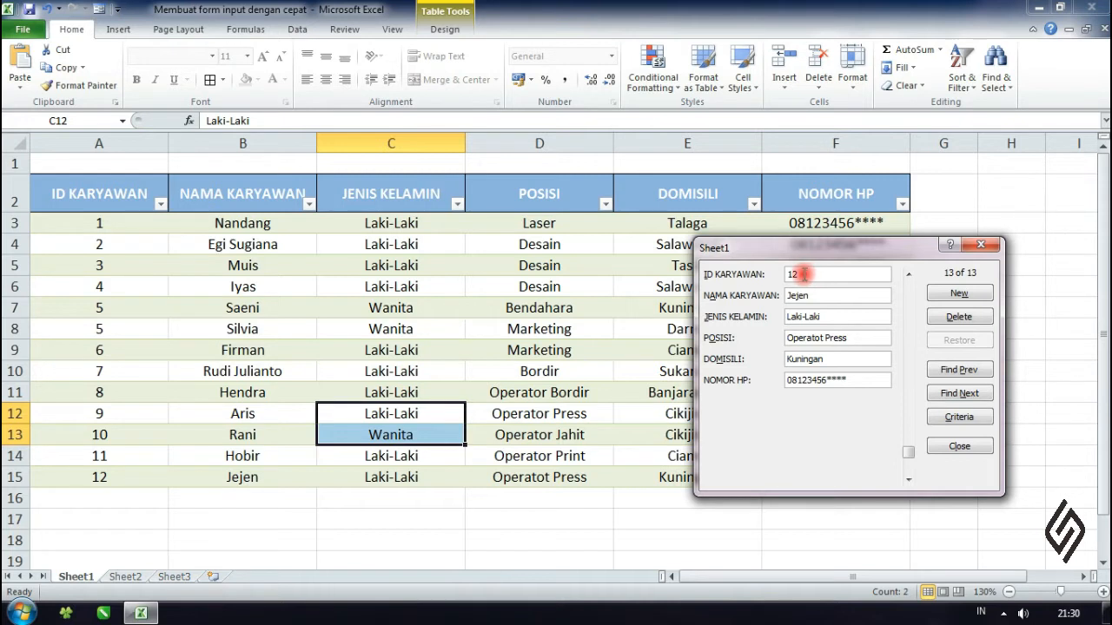
pyautogui.moveTo(801, 275); pyautogui.dragTo(750, 272)
pyautogui.click(959, 294)
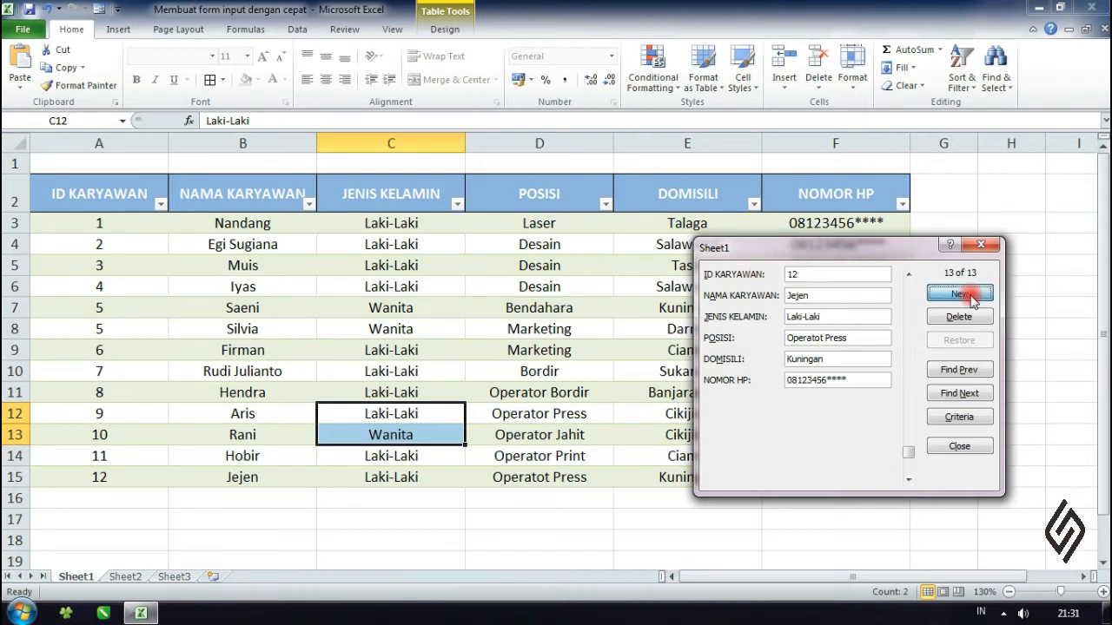
pyautogui.write('13')
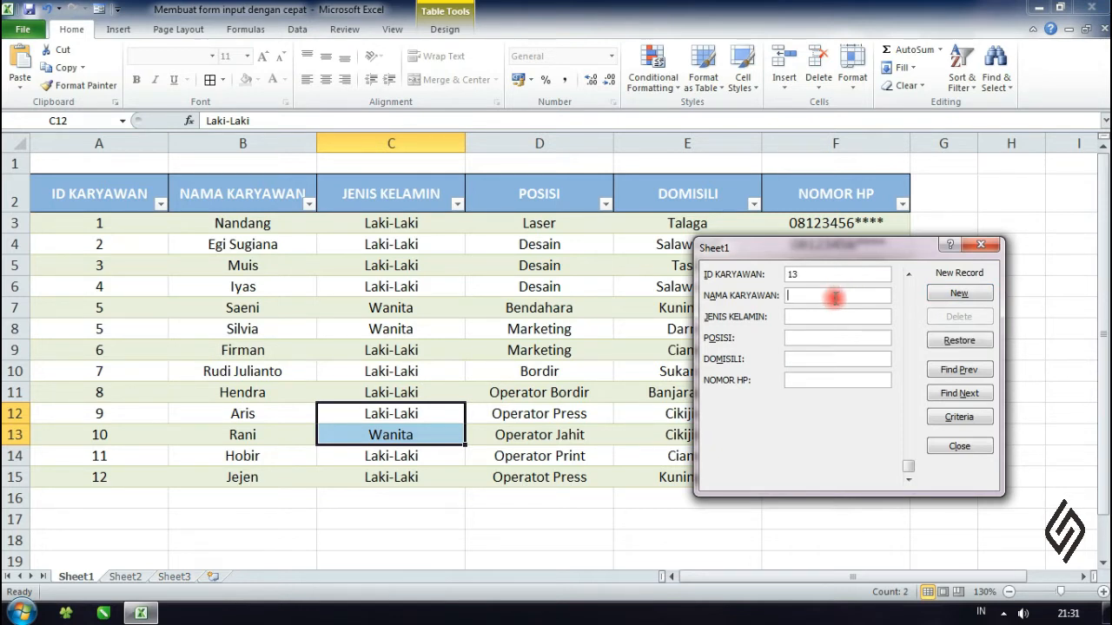
pyautogui.write('I')
pyautogui.write('din')
pyautogui.write('Lak')
pyautogui.write('i-Laki')
pyautogui.write('O')
pyautogui.write('e')
# - Complete the new record with position Operator Laser, domicile Ciamis and the phone number, and add it to the table
pyautogui.press('BackSpace')
pyautogui.write('perator Laser')
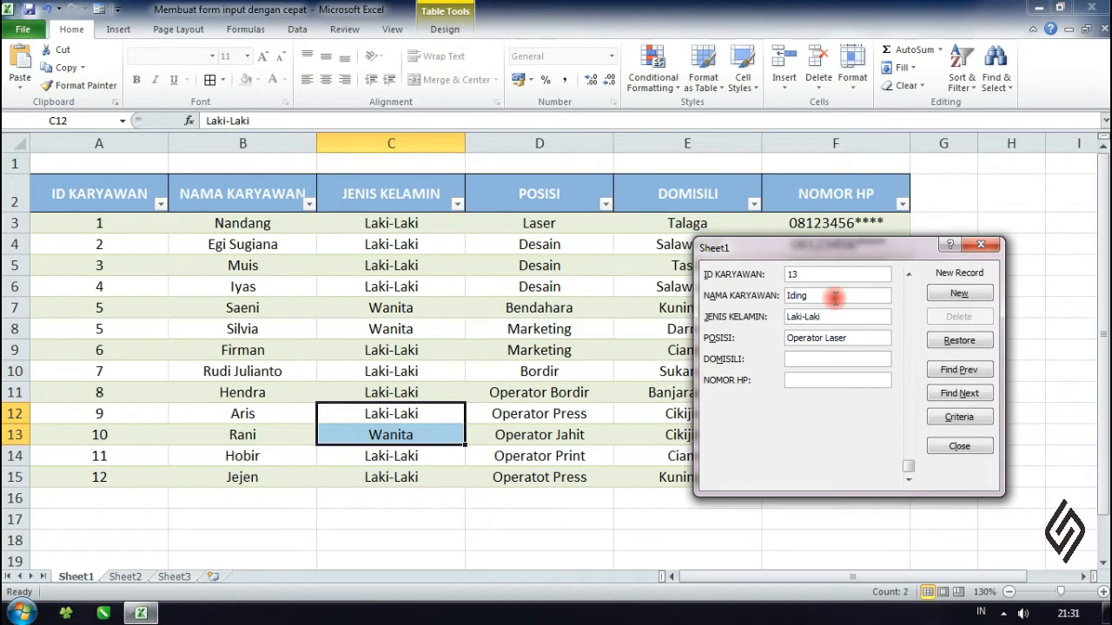
pyautogui.write('Ciamis')
pyautogui.write('08123456****')
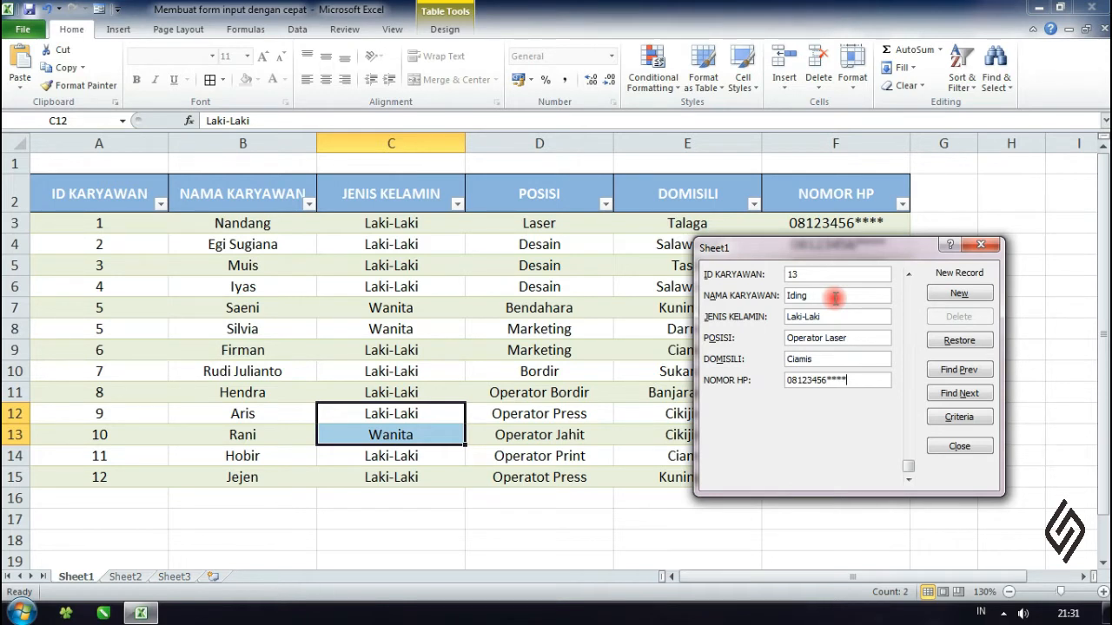
pyautogui.write('****')
pyautogui.press('Return')
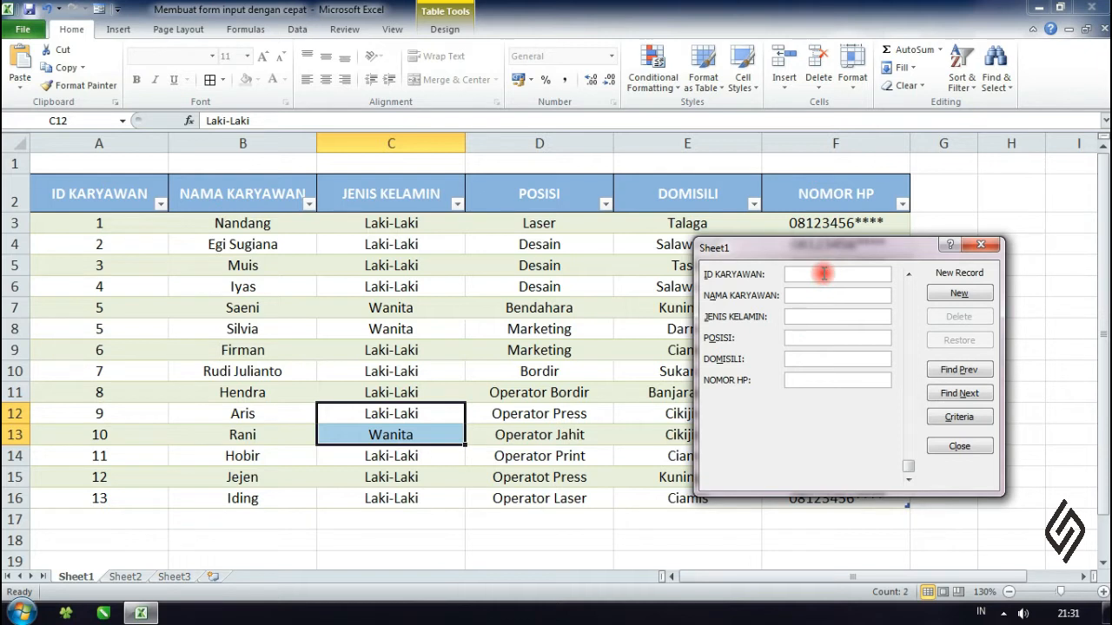
# - Add another record with ID 14, the employee's name, gender Laki-Laki, position Teknisi, domicile Kuningan and the phone number
pyautogui.write('14')
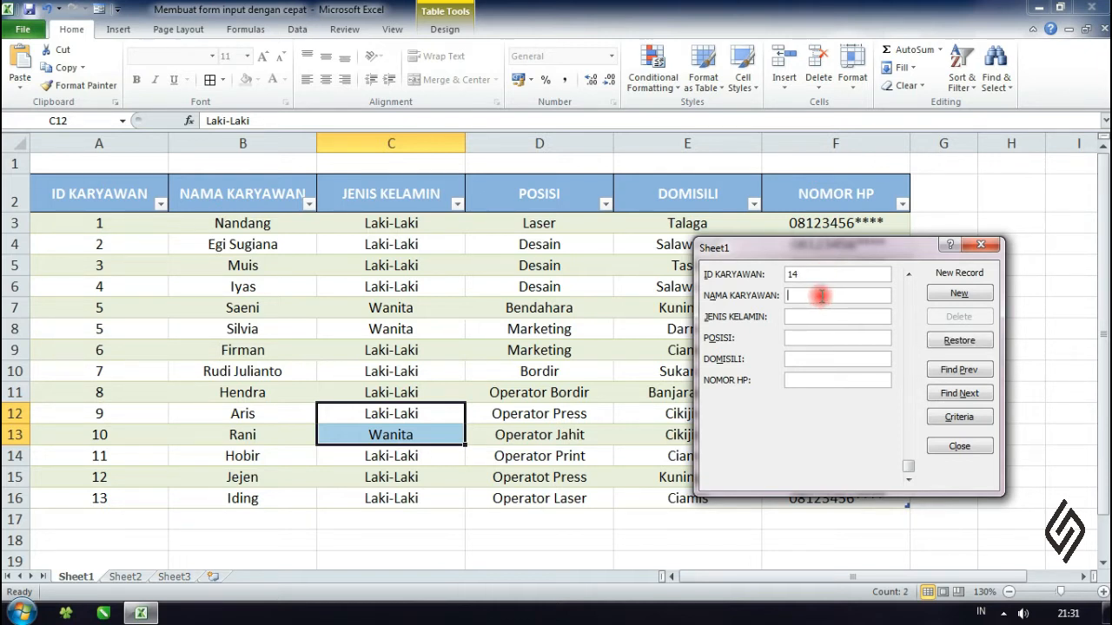
pyautogui.click(820, 296)
pyautogui.write('Ada')
pyautogui.write('Laki-Laki')
pyautogui.write('Teknis')
pyautogui.write('Kuningan')
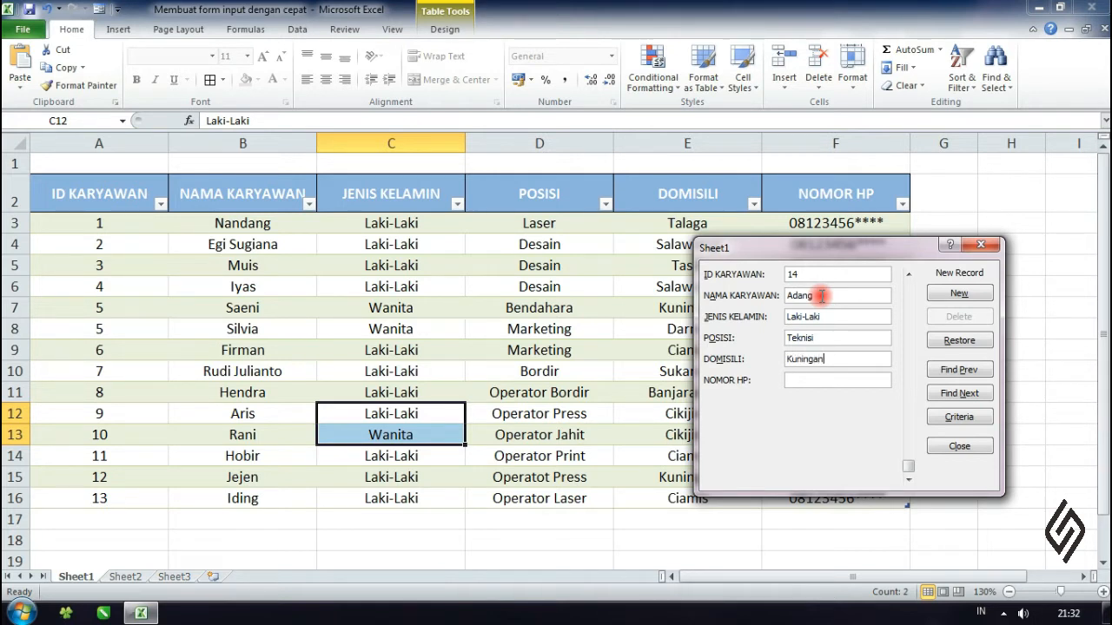
pyautogui.write('08123456****')
pyautogui.press('Return')
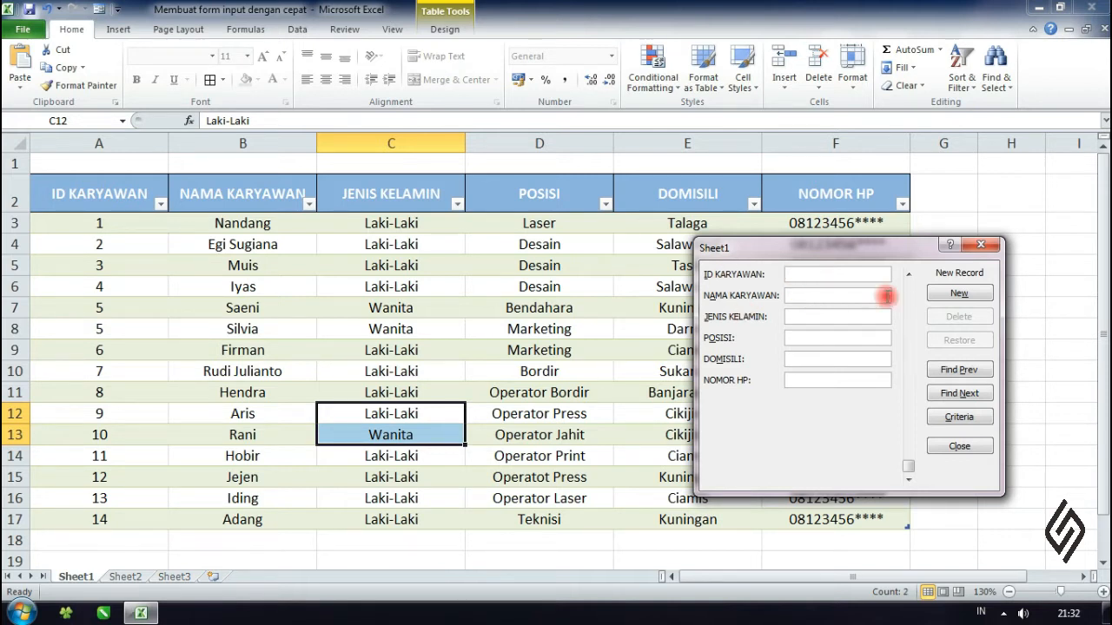
# - Close the data form and select cell E12 in the employee table
pyautogui.moveTo(841, 248); pyautogui.dragTo(854, 189)
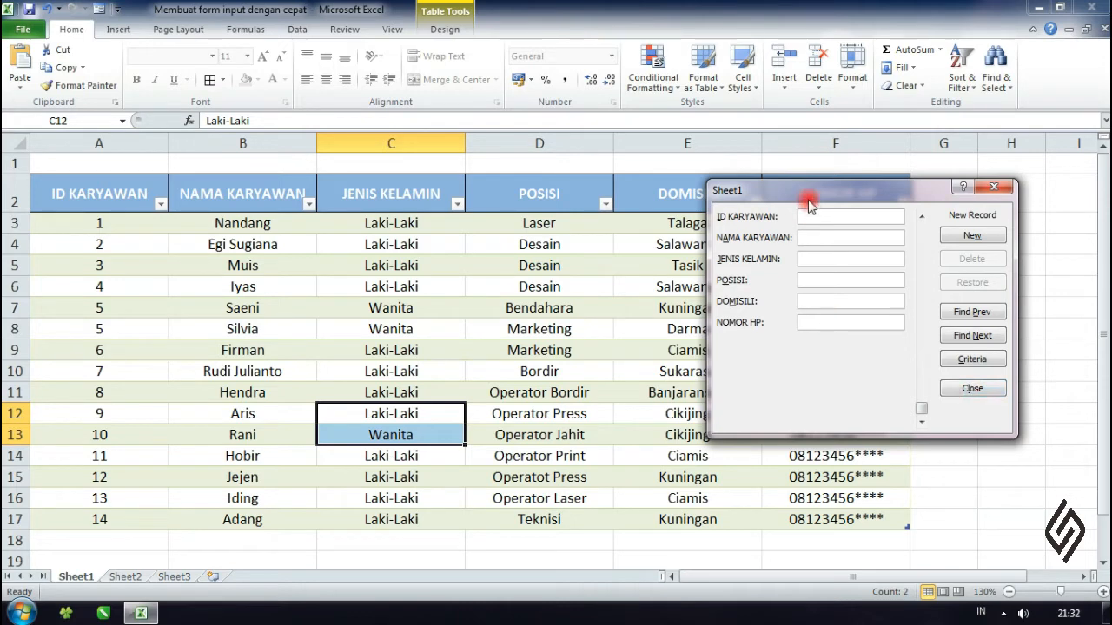
pyautogui.moveTo(806, 198); pyautogui.dragTo(742, 249)
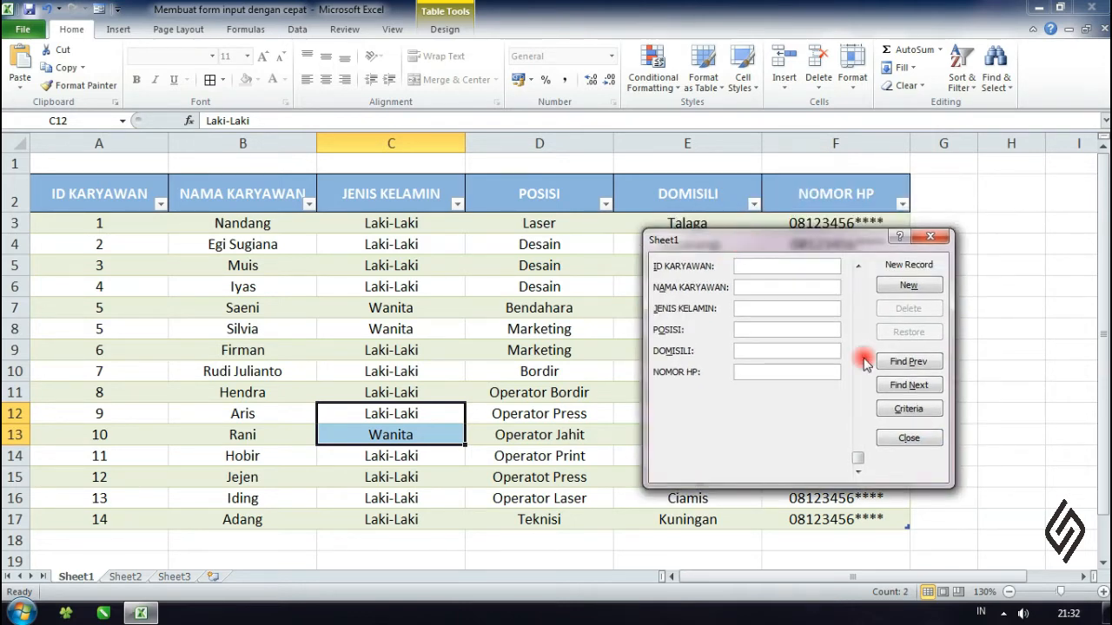
pyautogui.click(908, 439)
pyautogui.press('Right')
pyautogui.press('Right')
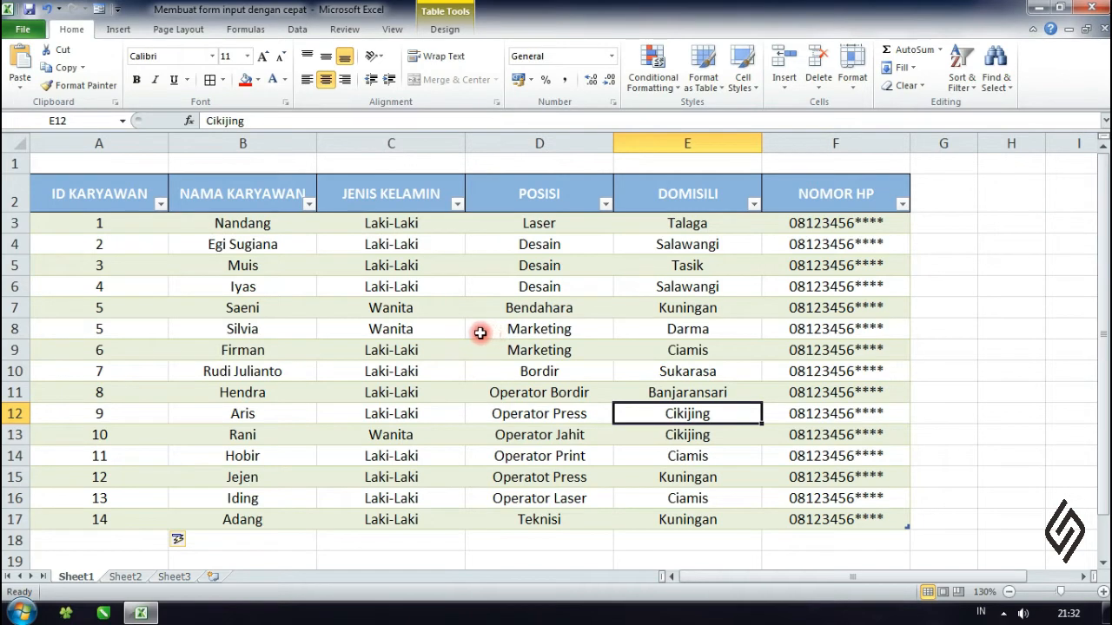
# - Reopen the data form beside the table and search backwards for records with ID KARYAWAN 5
pyautogui.click(100, 10)
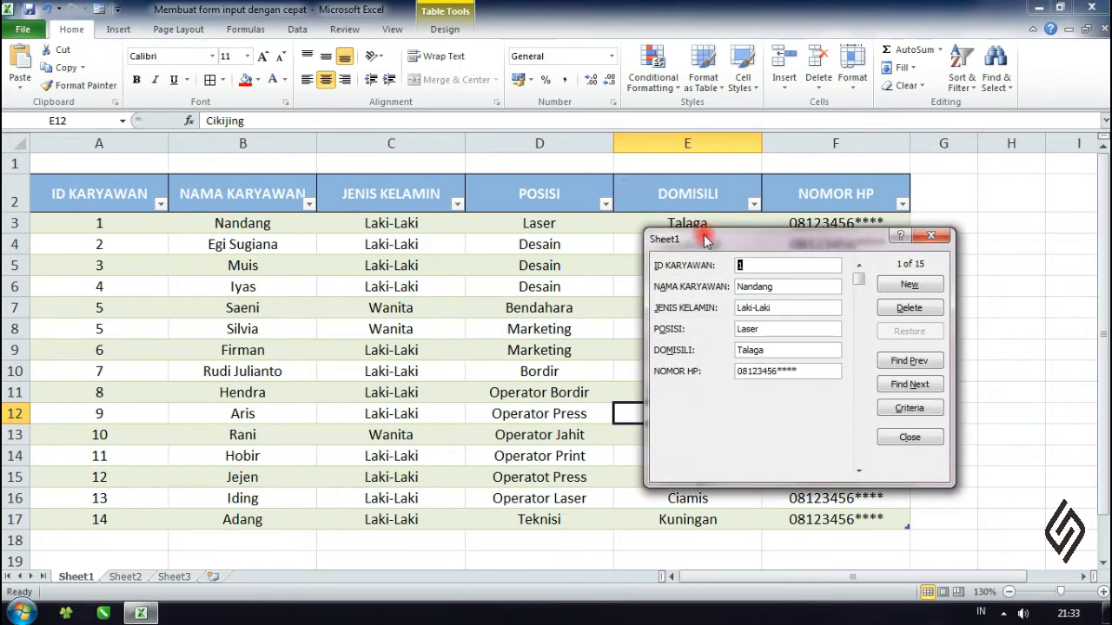
pyautogui.moveTo(701, 231); pyautogui.dragTo(806, 241)
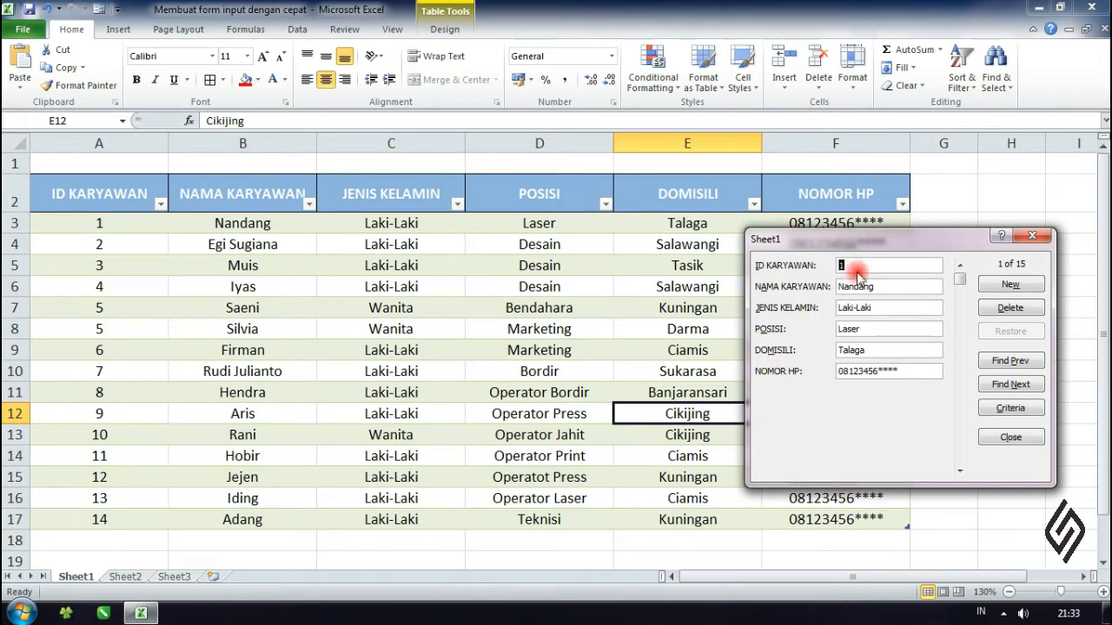
pyautogui.write('5')
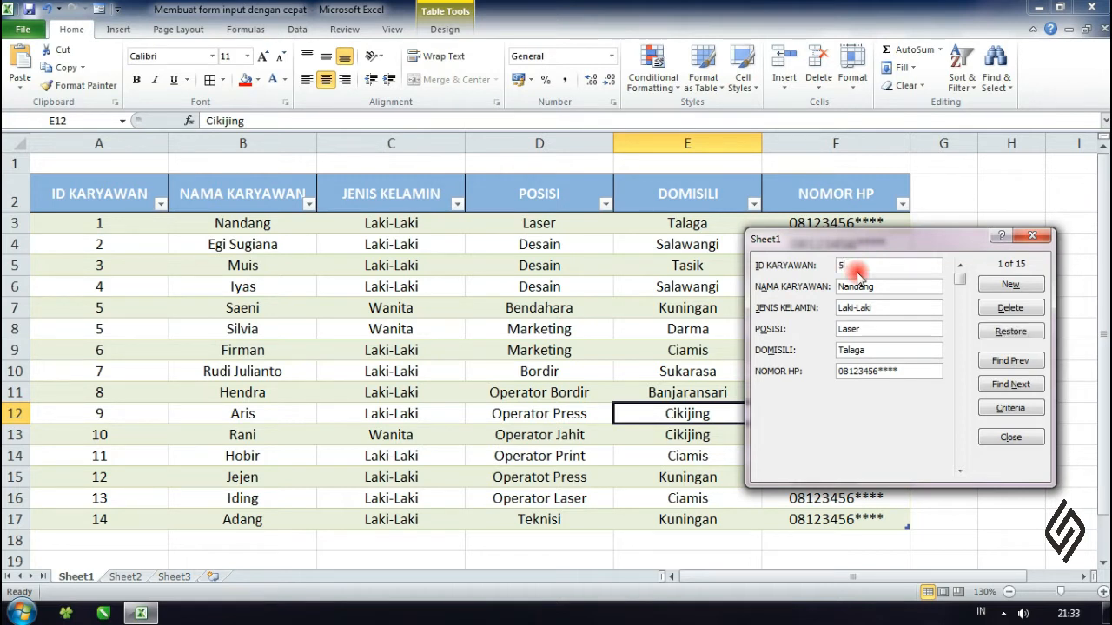
pyautogui.click(1010, 409)
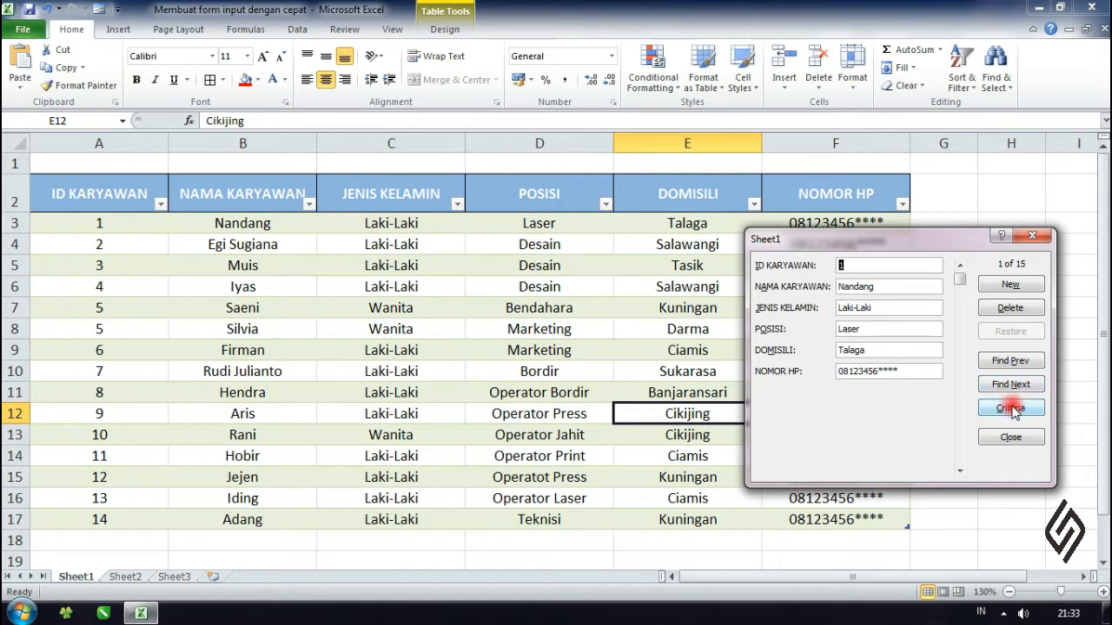
pyautogui.click(874, 265)
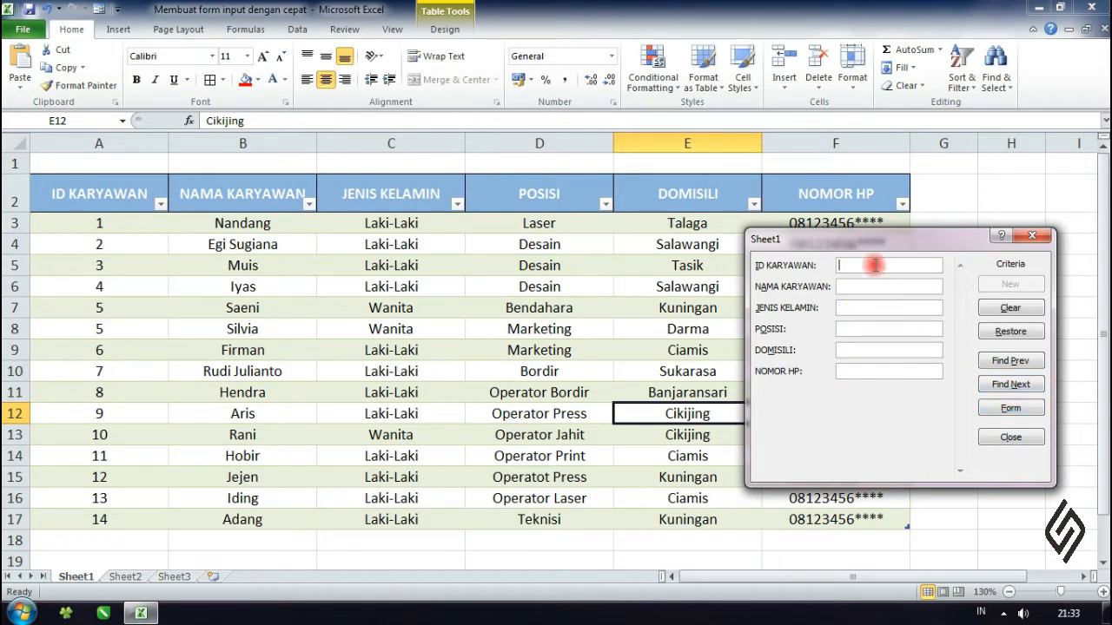
pyautogui.write('5')
pyautogui.click(1010, 361)
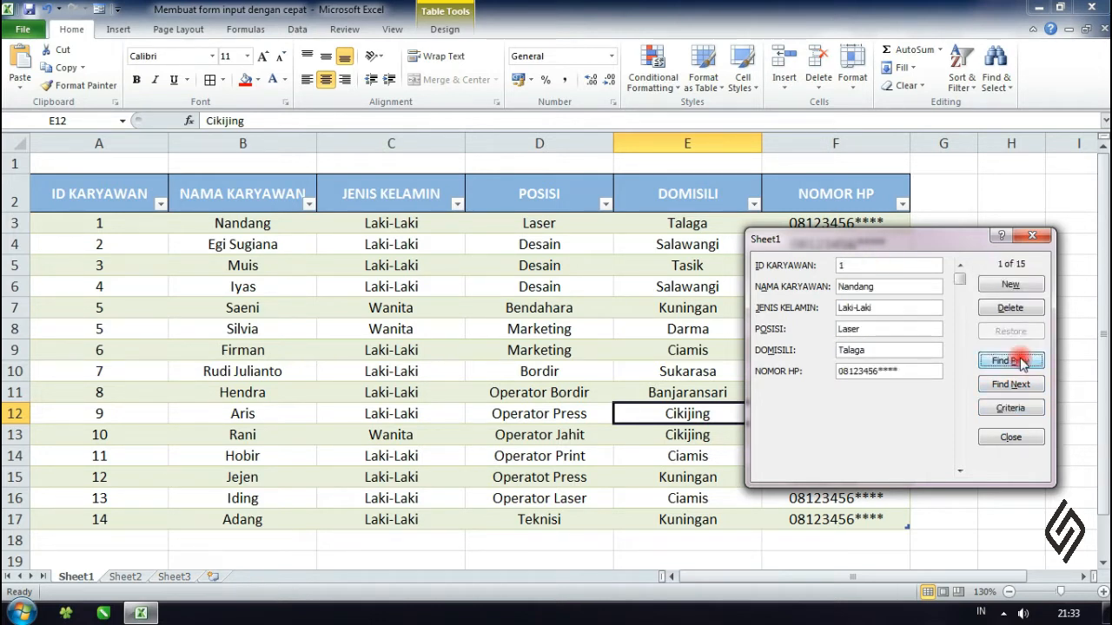
# - Set the first record's ID KARYAWAN to 5 and find the next record matching the ID 5 criteria
pyautogui.moveTo(901, 270); pyautogui.dragTo(773, 265)
pyautogui.write('5')
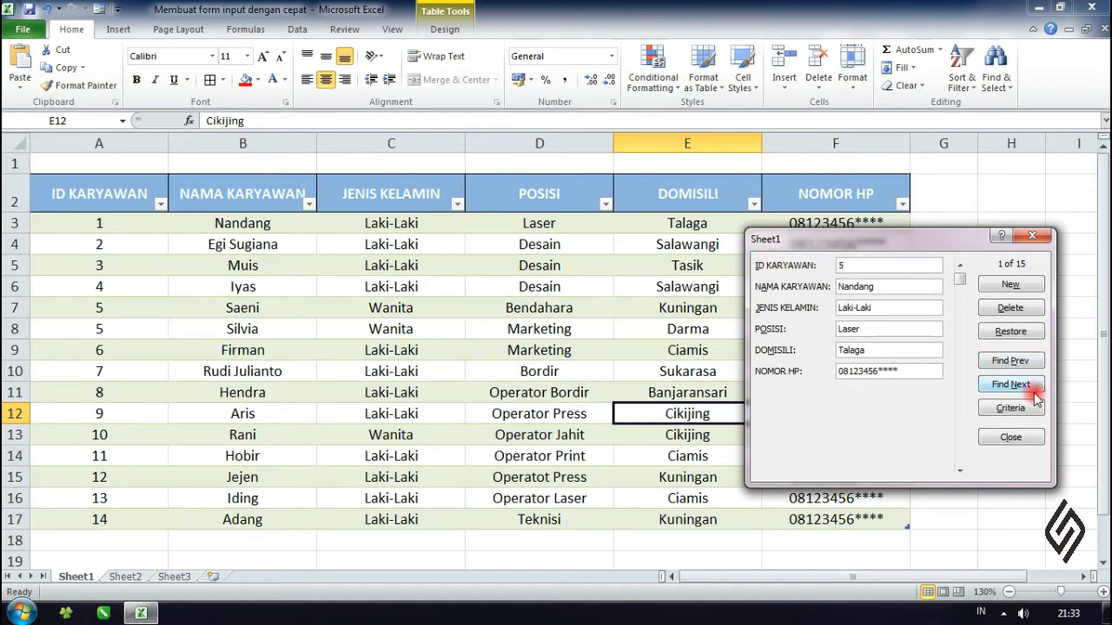
pyautogui.click(1010, 407)
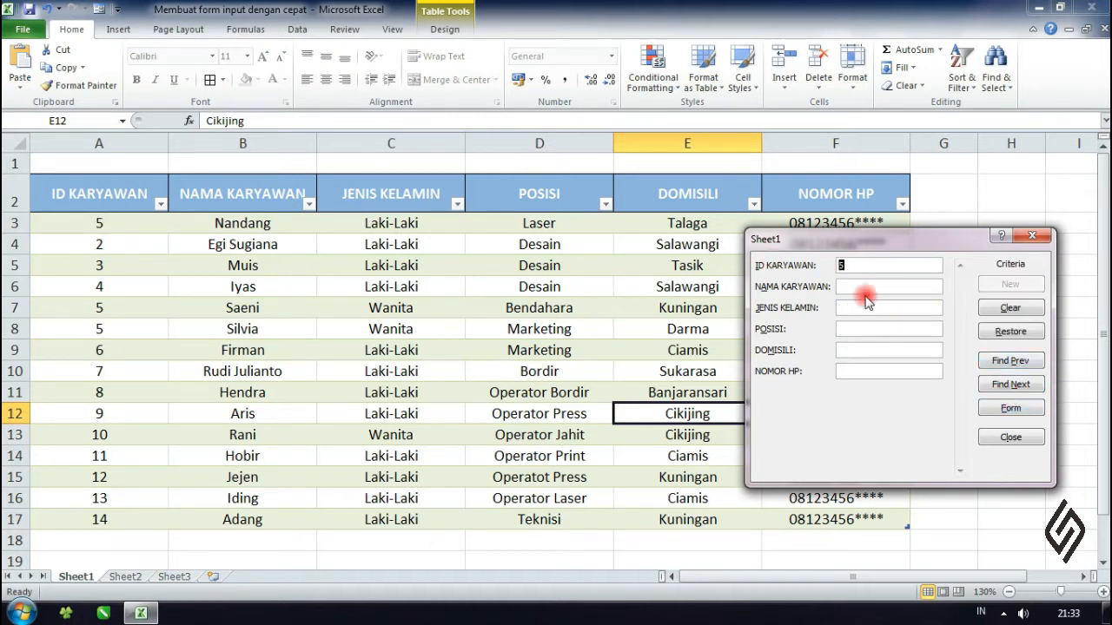
pyautogui.click(979, 384)
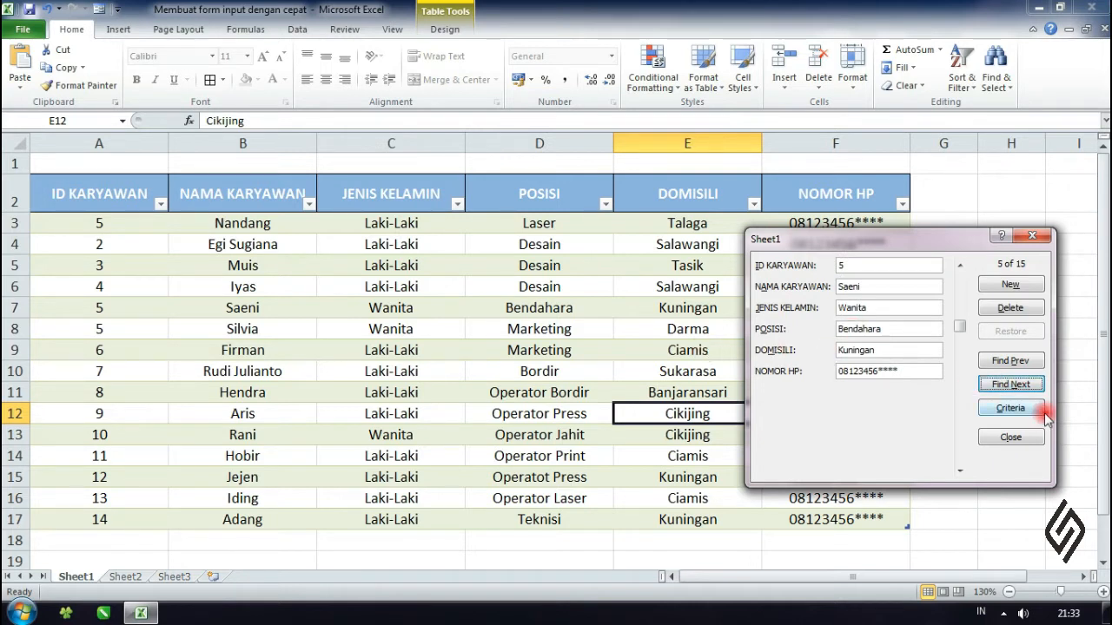
# - Browse back and forth between the Bendahara and Marketing records matching ID 5, ending on the Marketing one
pyautogui.click(1019, 387)
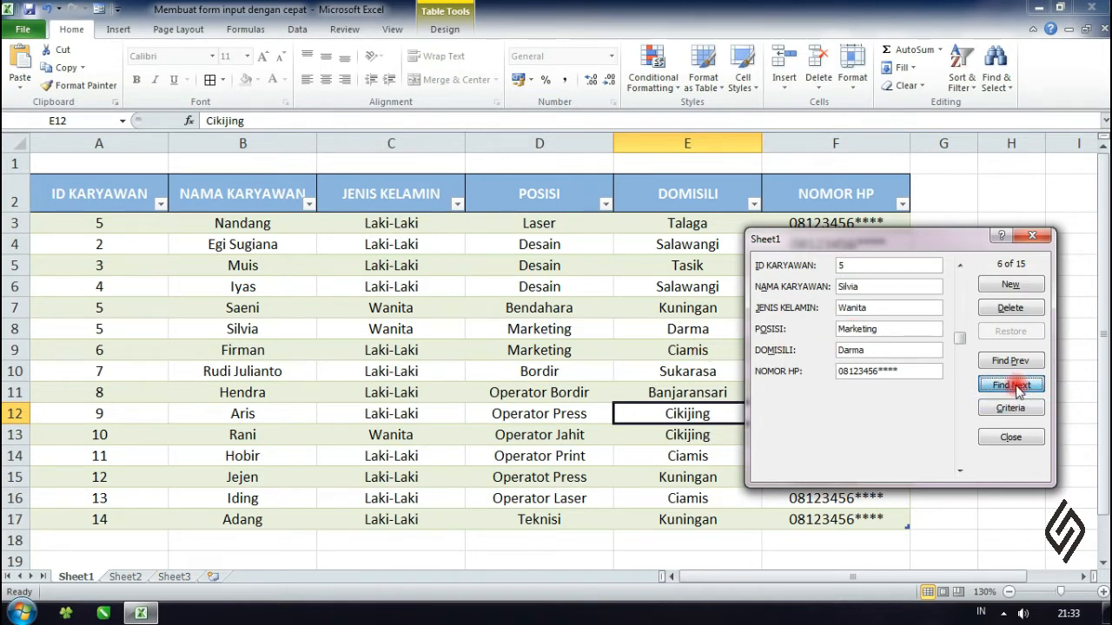
pyautogui.click(1017, 363)
pyautogui.click(1012, 385)
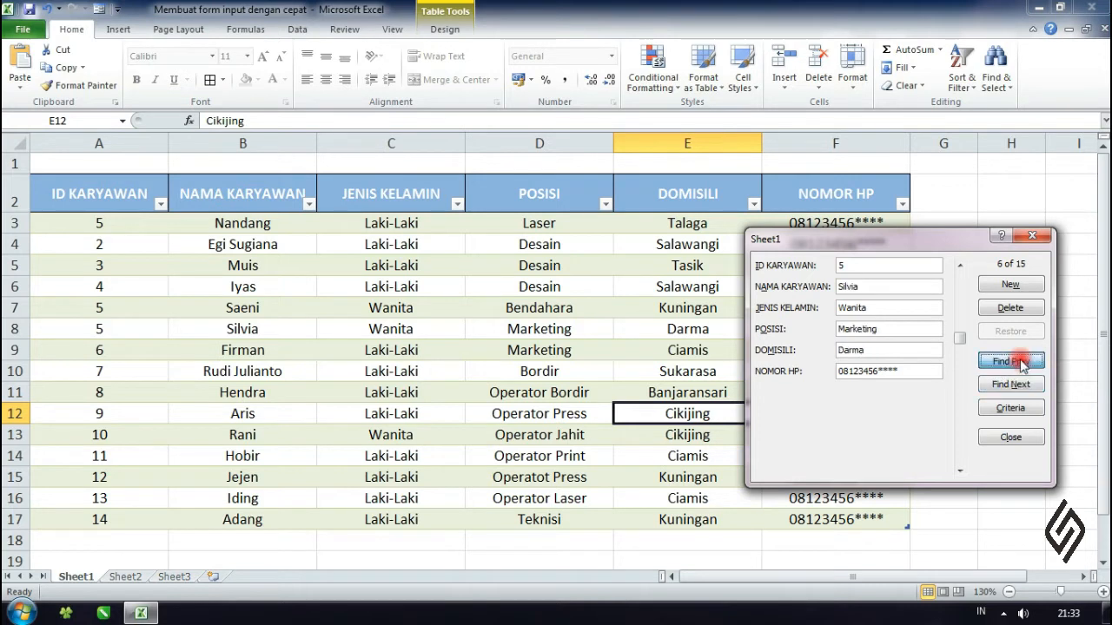
pyautogui.click(1016, 362)
pyautogui.click(1016, 385)
pyautogui.click(1016, 361)
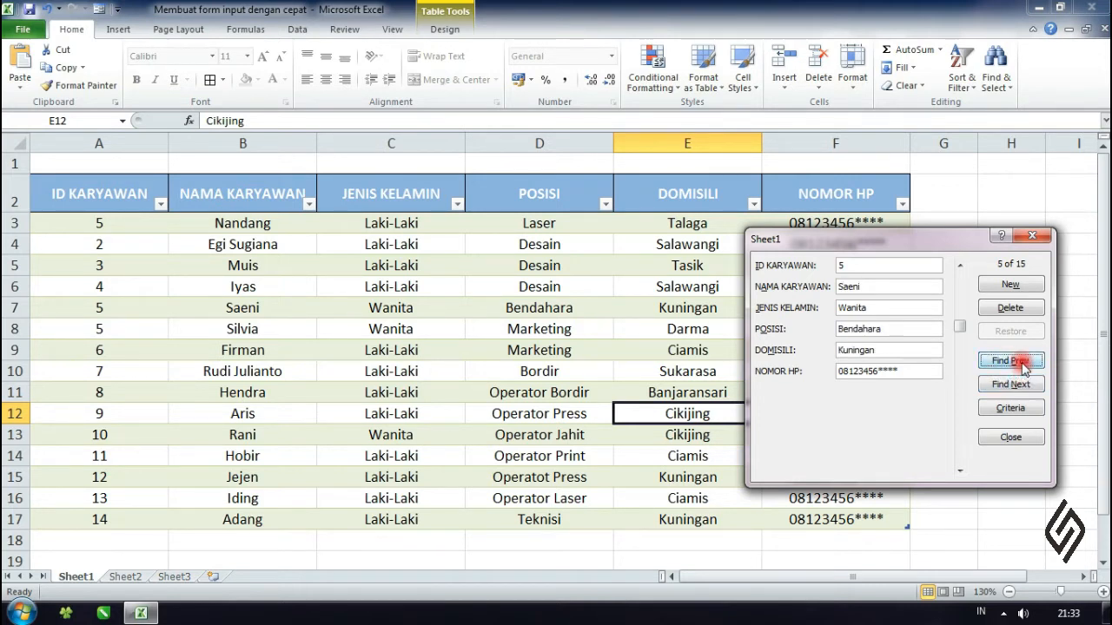
pyautogui.click(1016, 384)
pyautogui.click(1016, 361)
pyautogui.click(1022, 388)
pyautogui.click(1023, 362)
pyautogui.click(1023, 386)
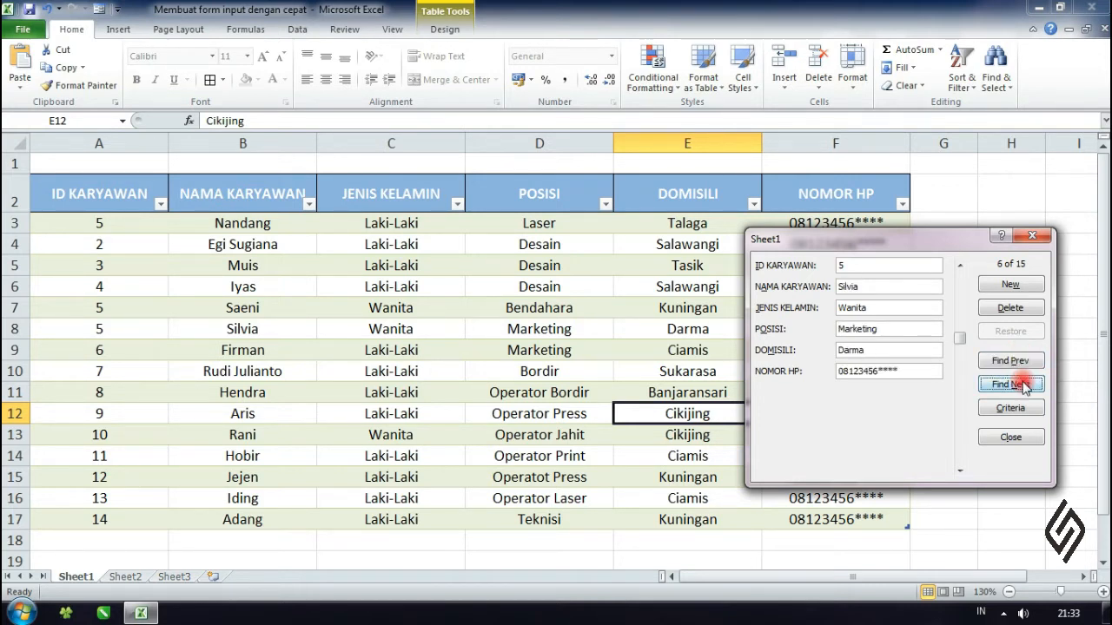
pyautogui.click(1023, 361)
pyautogui.click(1025, 389)
pyautogui.click(1020, 361)
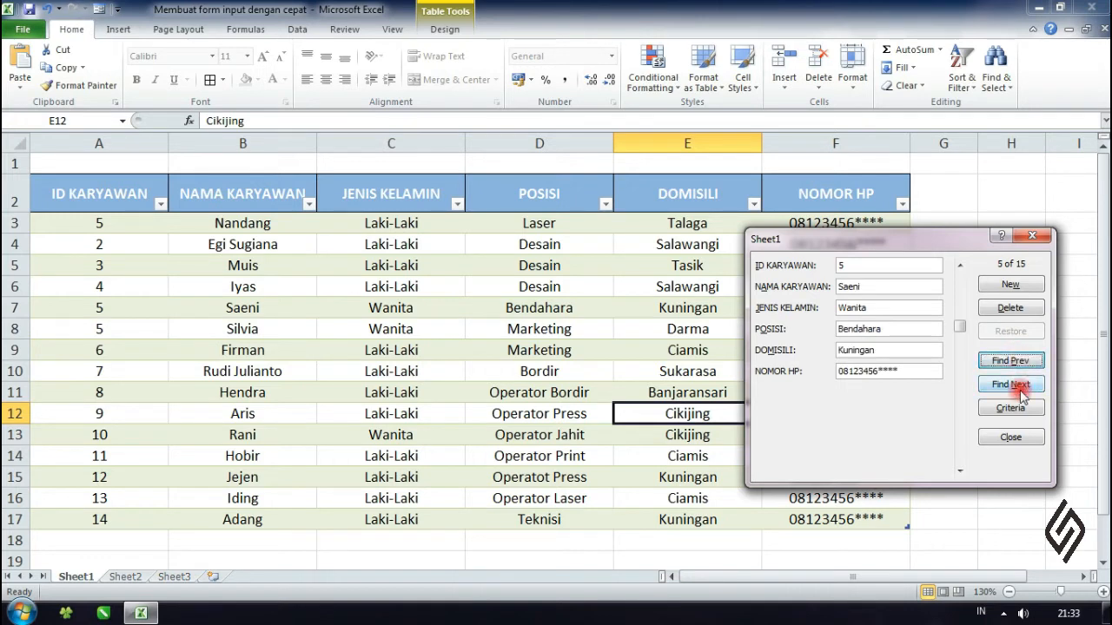
pyautogui.click(1021, 387)
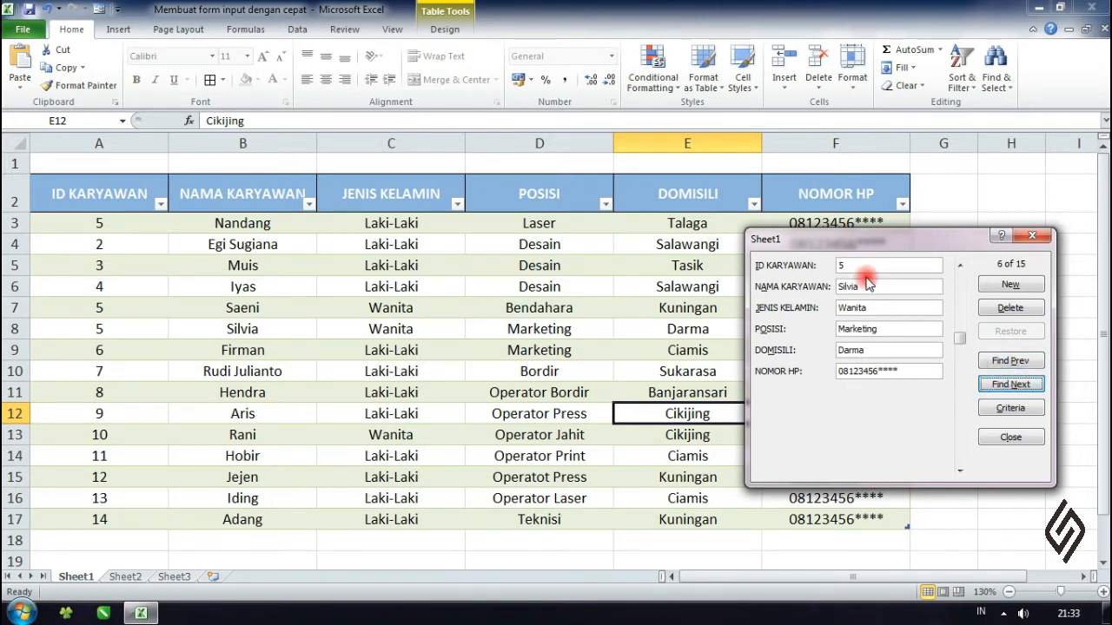
# - Set the Marketing record's ID KARYAWAN to 15 and close the data form
pyautogui.moveTo(849, 264); pyautogui.dragTo(835, 263)
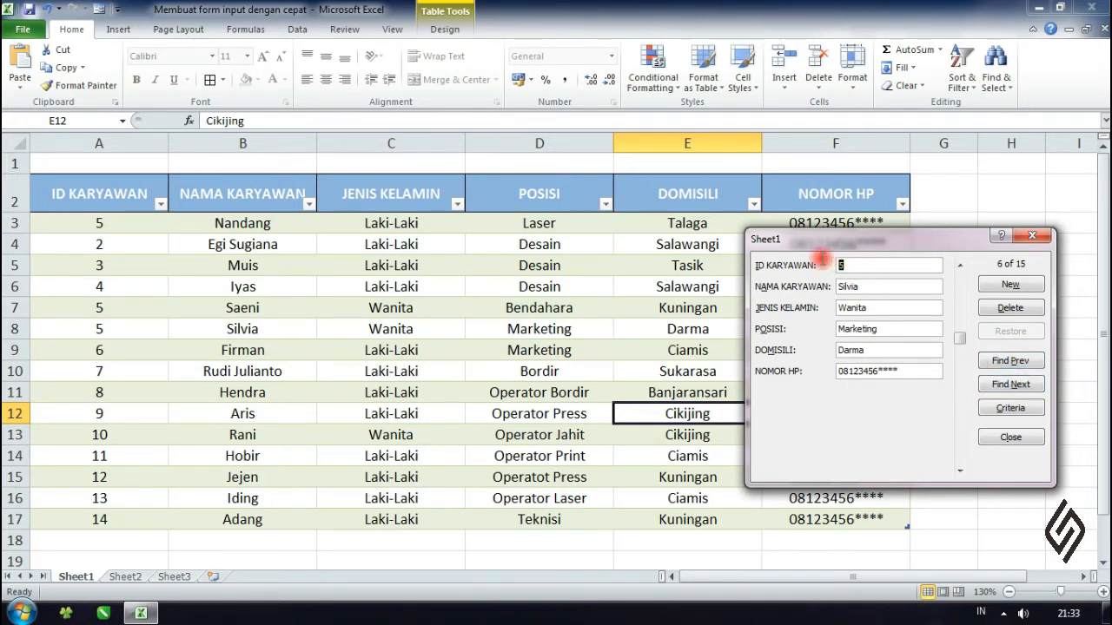
pyautogui.write('15')
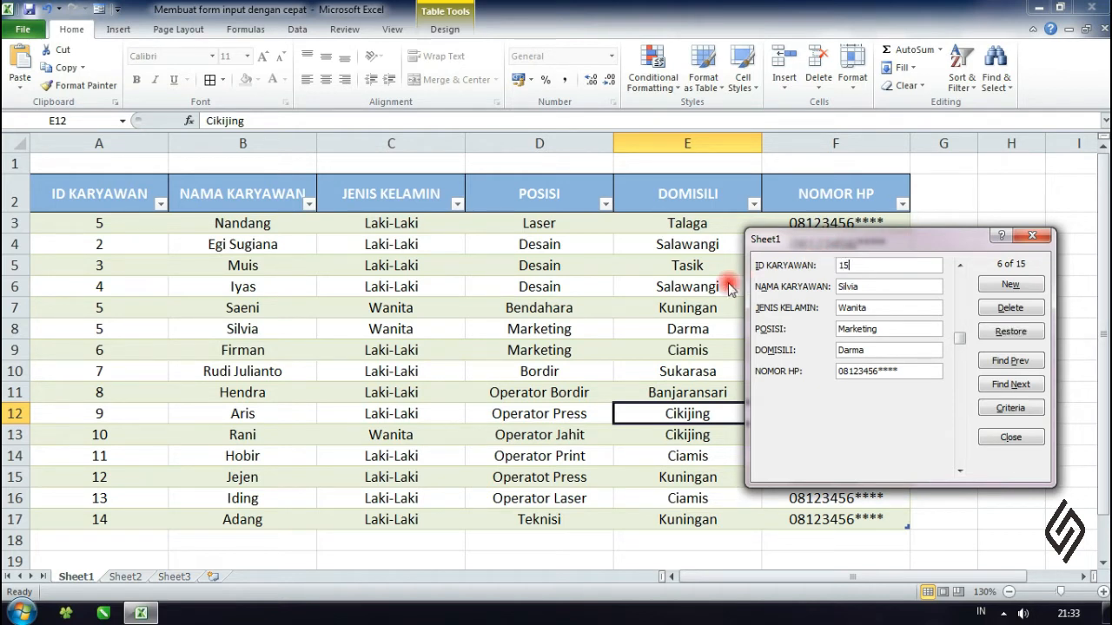
pyautogui.press('Return')
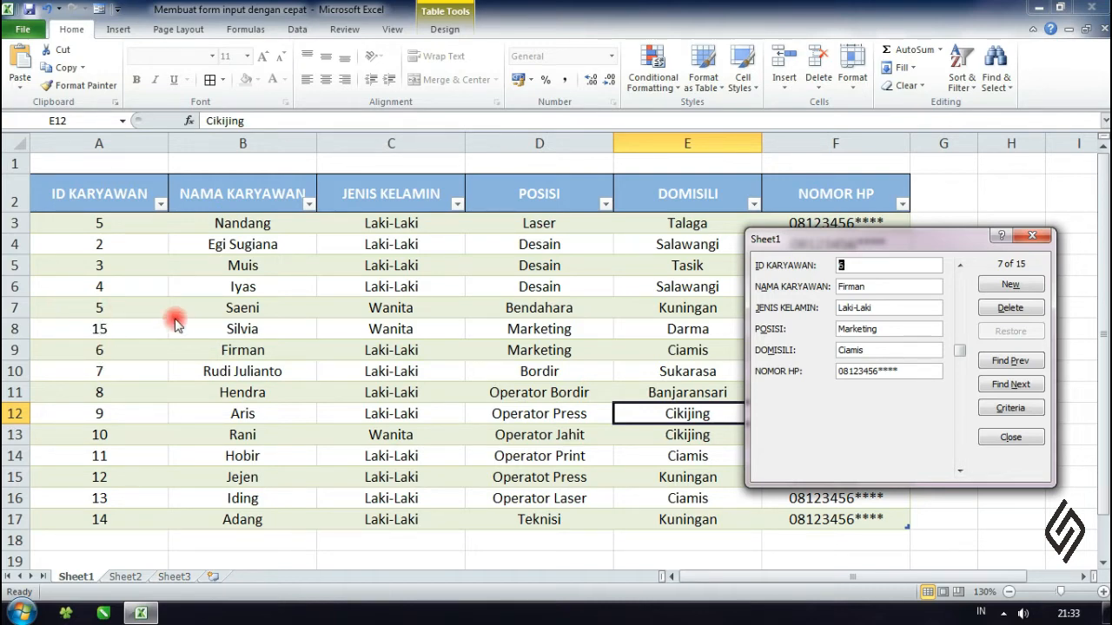
pyautogui.click(1011, 436)
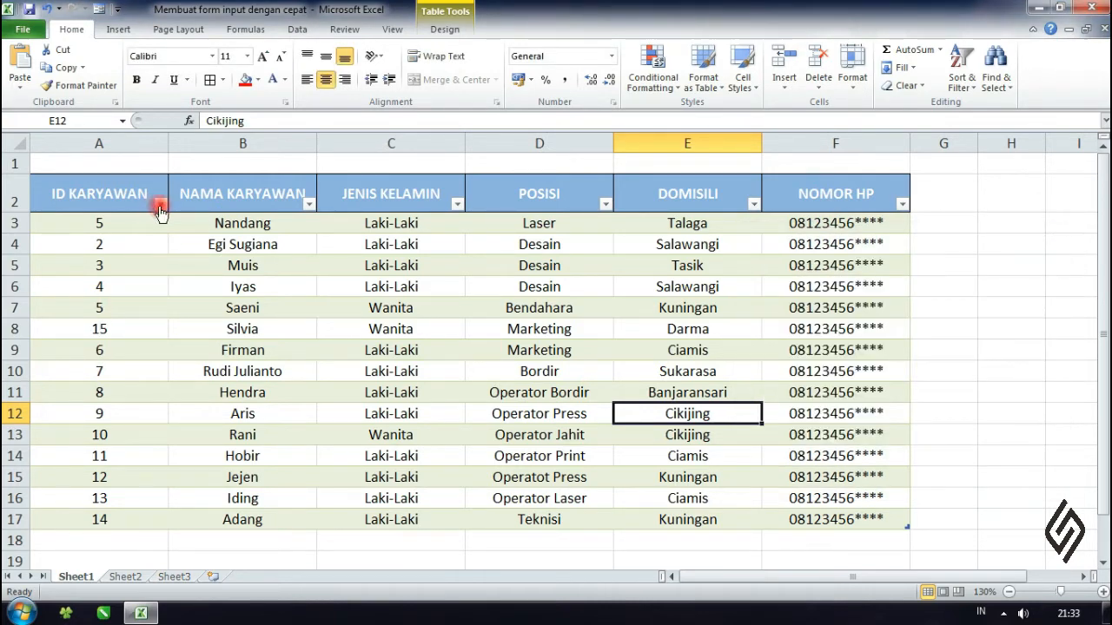
pyautogui.click(160, 204)
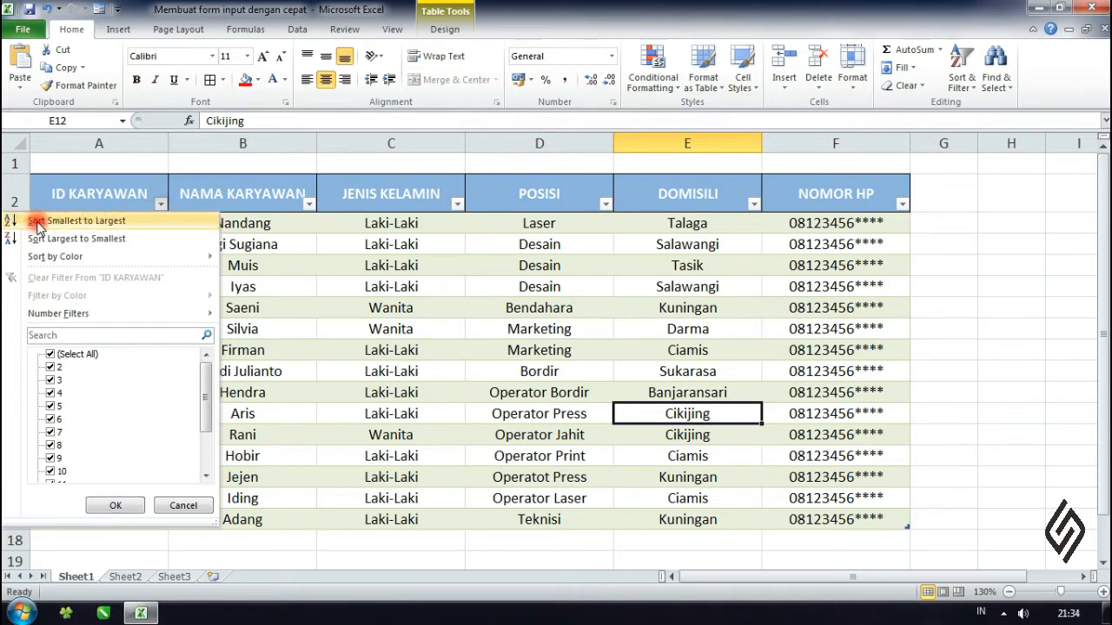
pyautogui.click(130, 223)
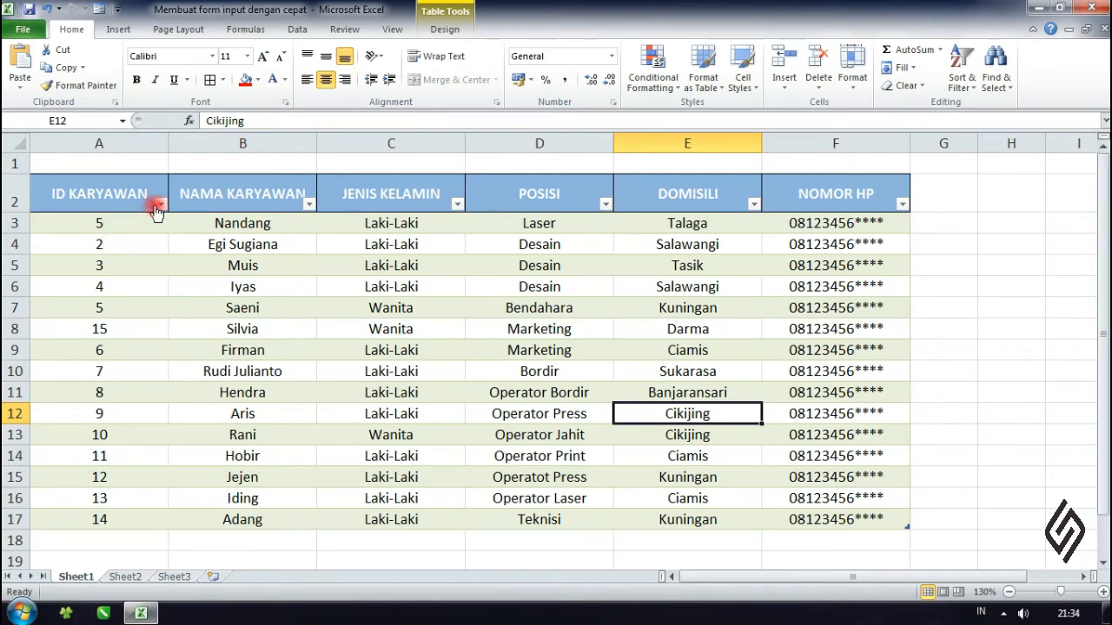
pyautogui.click(109, 224)
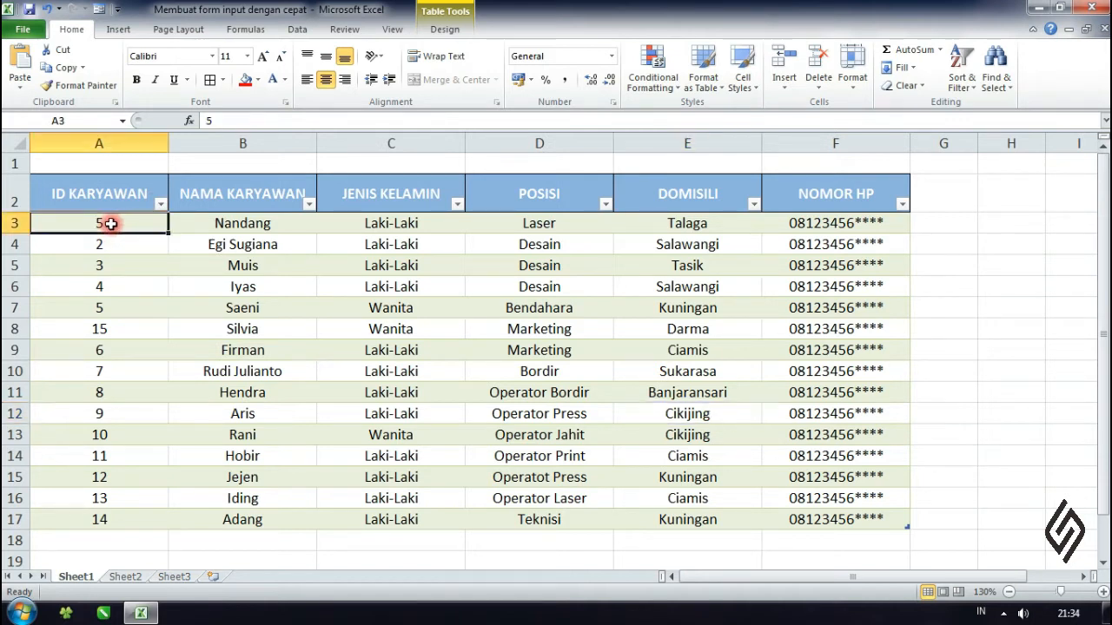
pyautogui.click(494, 333)
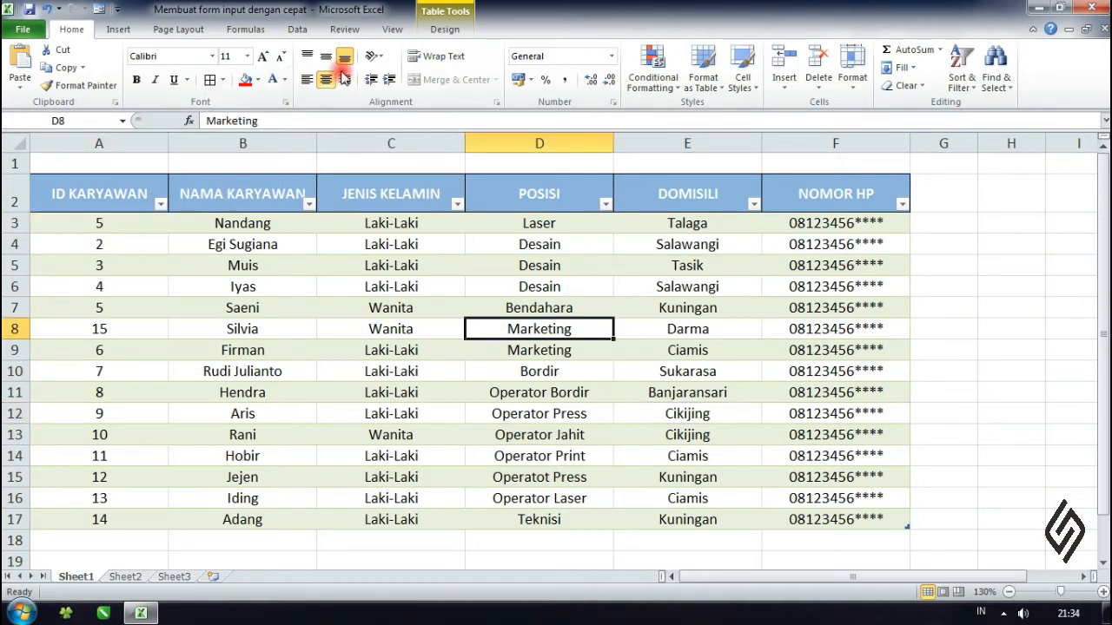
# - Set the first record's ID KARYAWAN to 1 in the data form and close the form
pyautogui.click(98, 9)
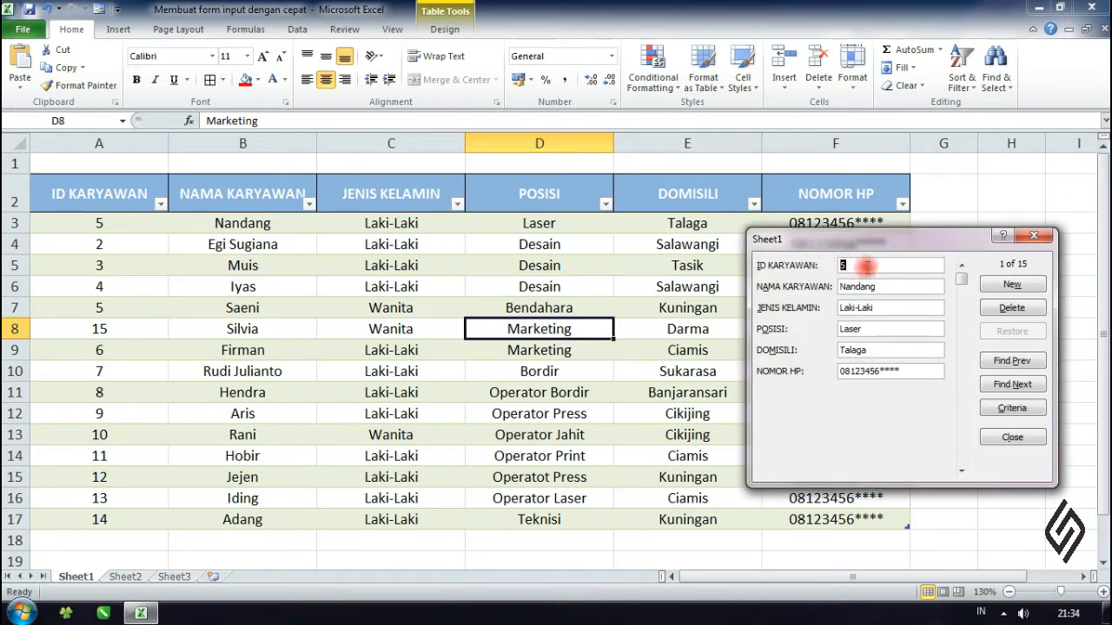
pyautogui.write('1')
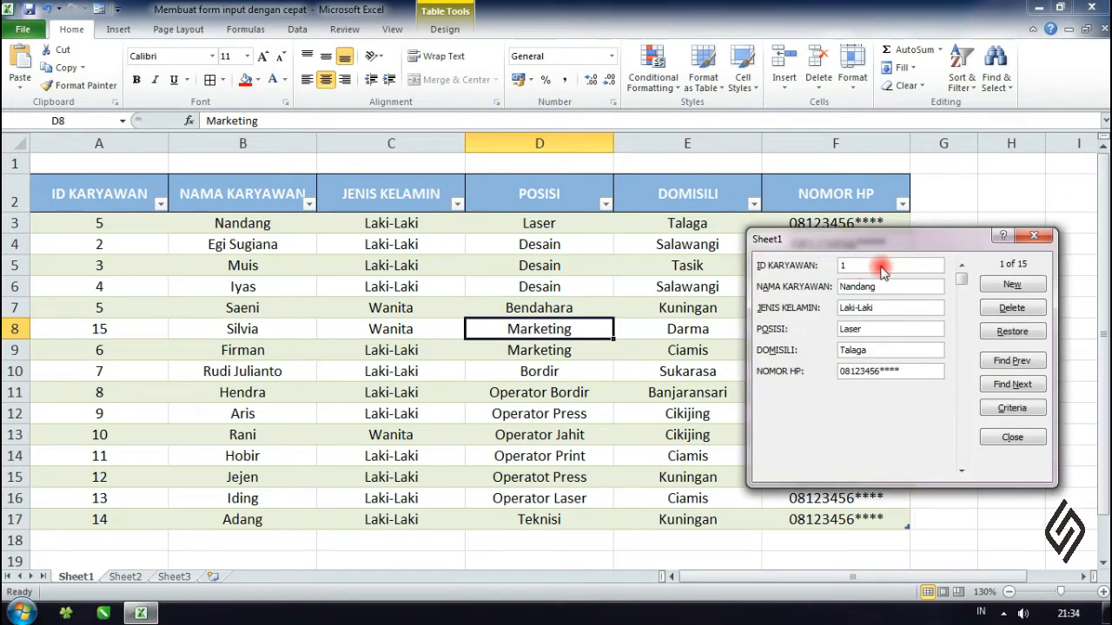
pyautogui.press('Return')
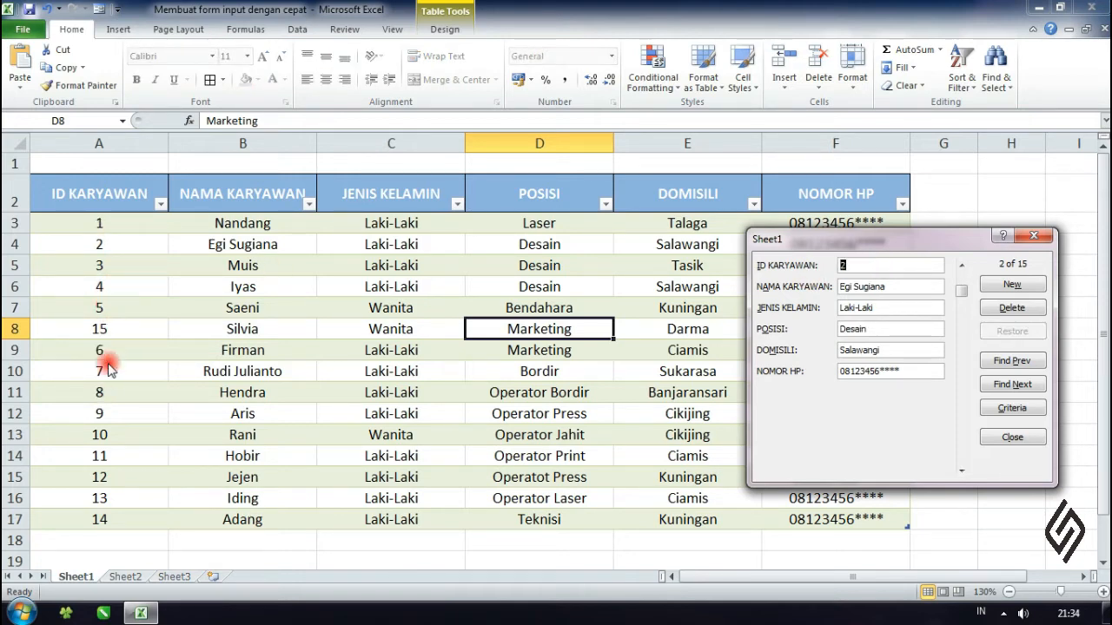
pyautogui.click(1010, 437)
# - Sort the employee table by ID KARYAWAN from smallest to largest
pyautogui.click(232, 279)
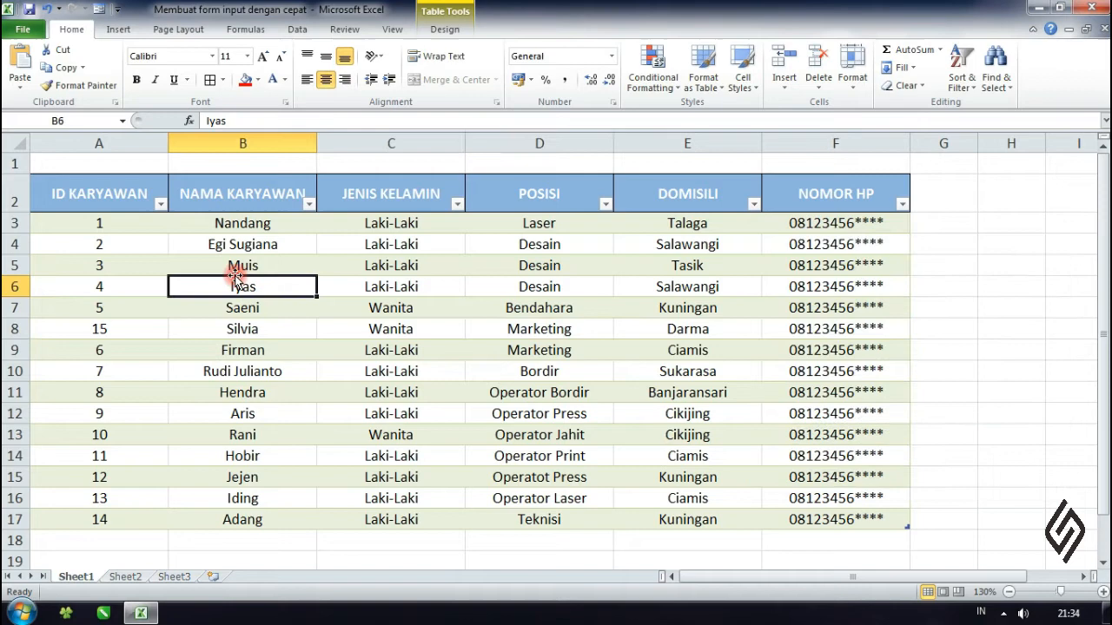
pyautogui.click(159, 206)
pyautogui.click(87, 218)
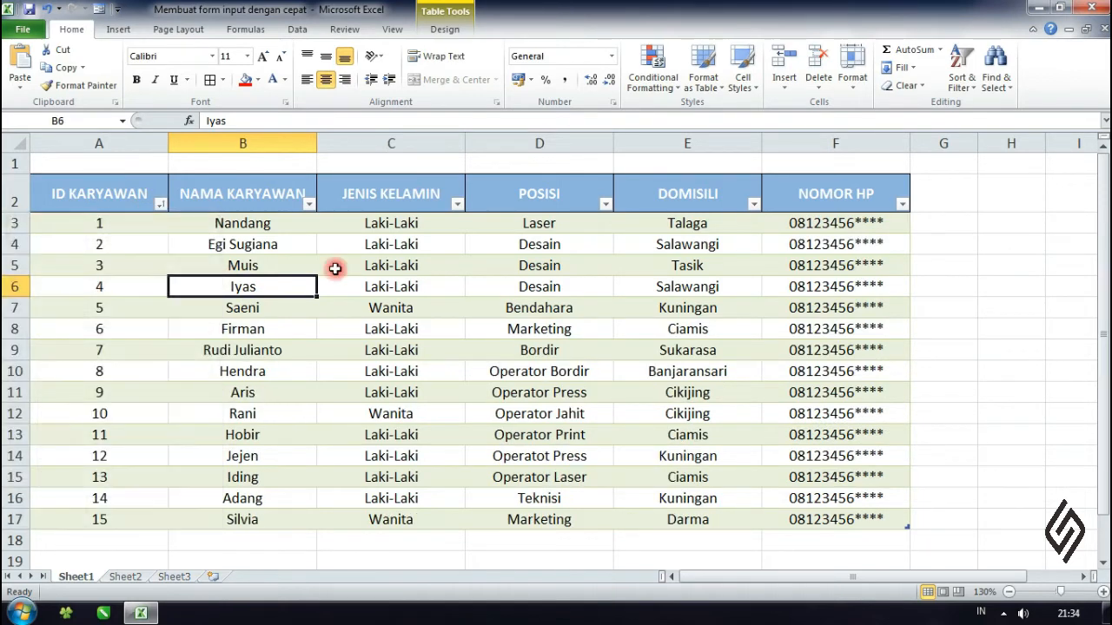
pyautogui.click(513, 289)
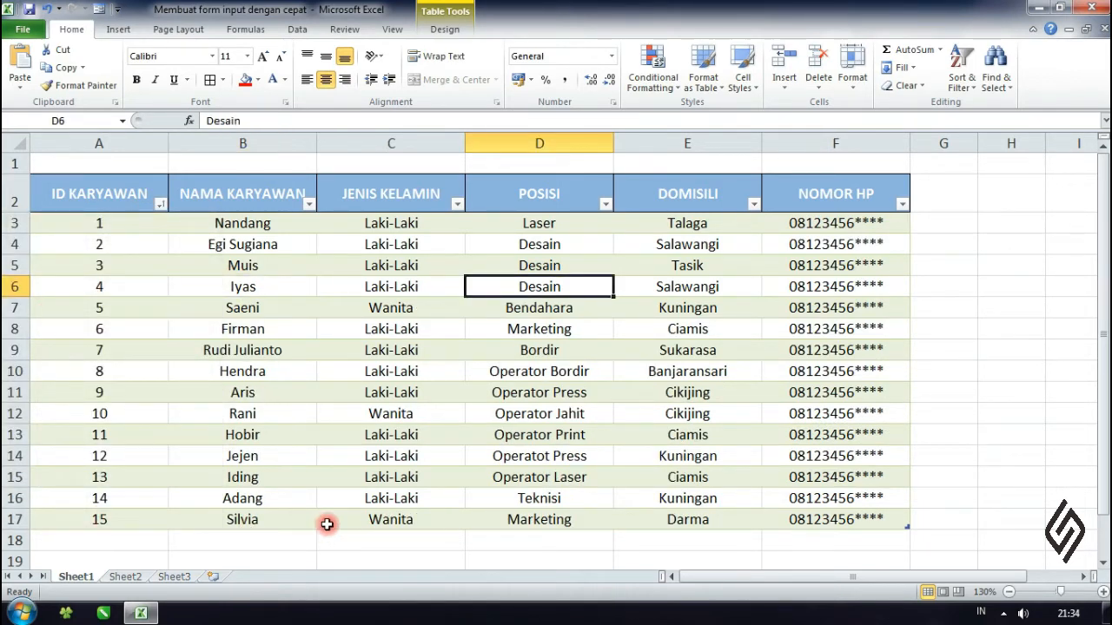
pyautogui.click(734, 376)
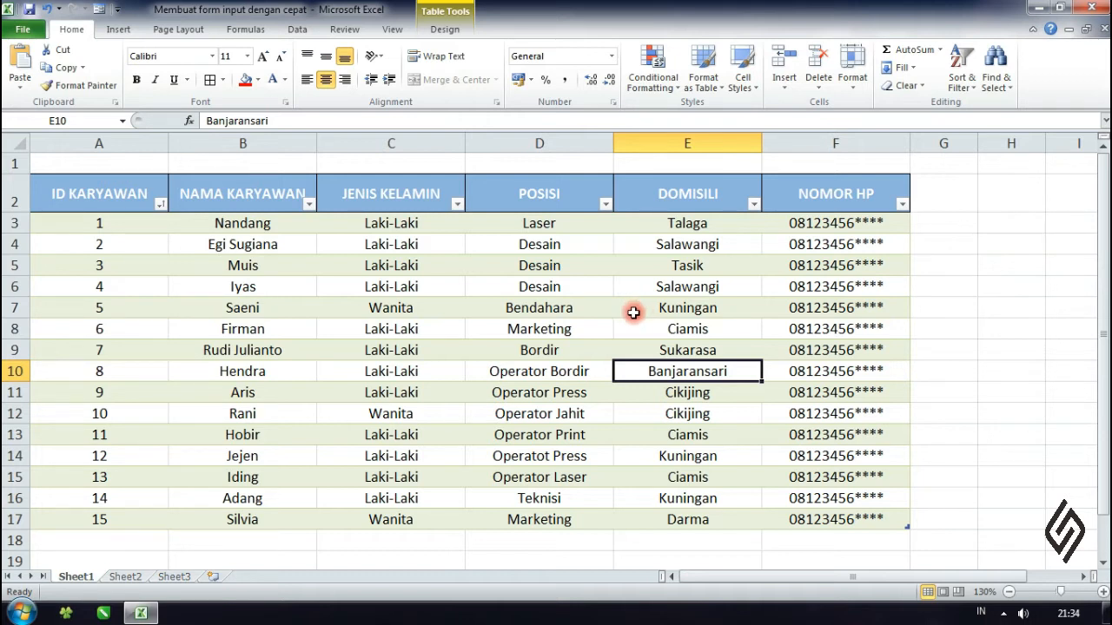
pyautogui.click(580, 309)
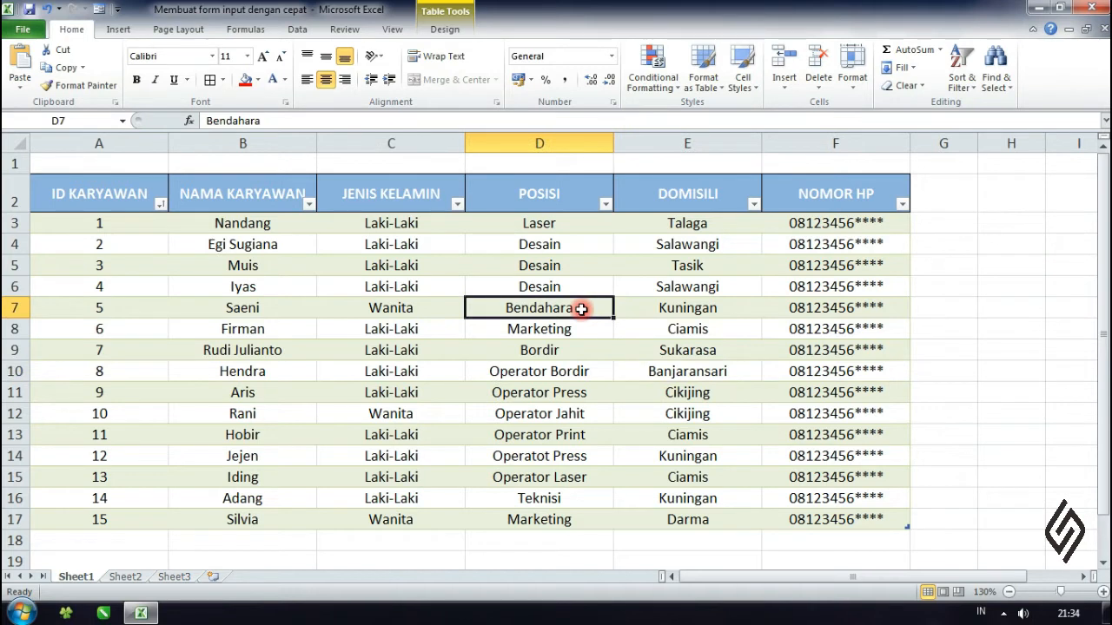
pyautogui.click(539, 286)
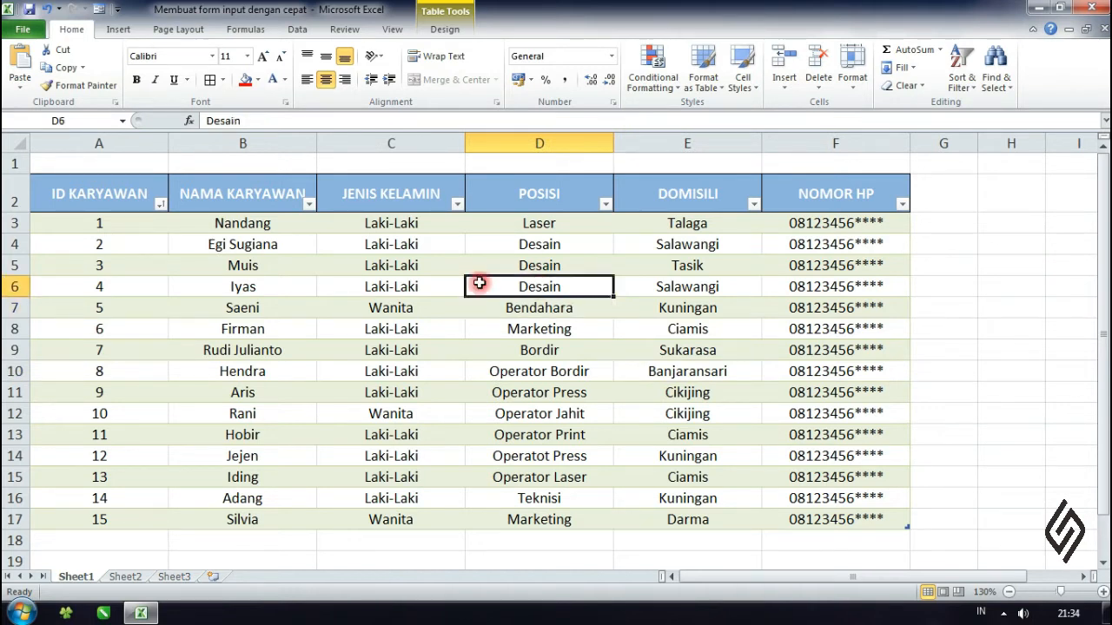
pyautogui.click(344, 282)
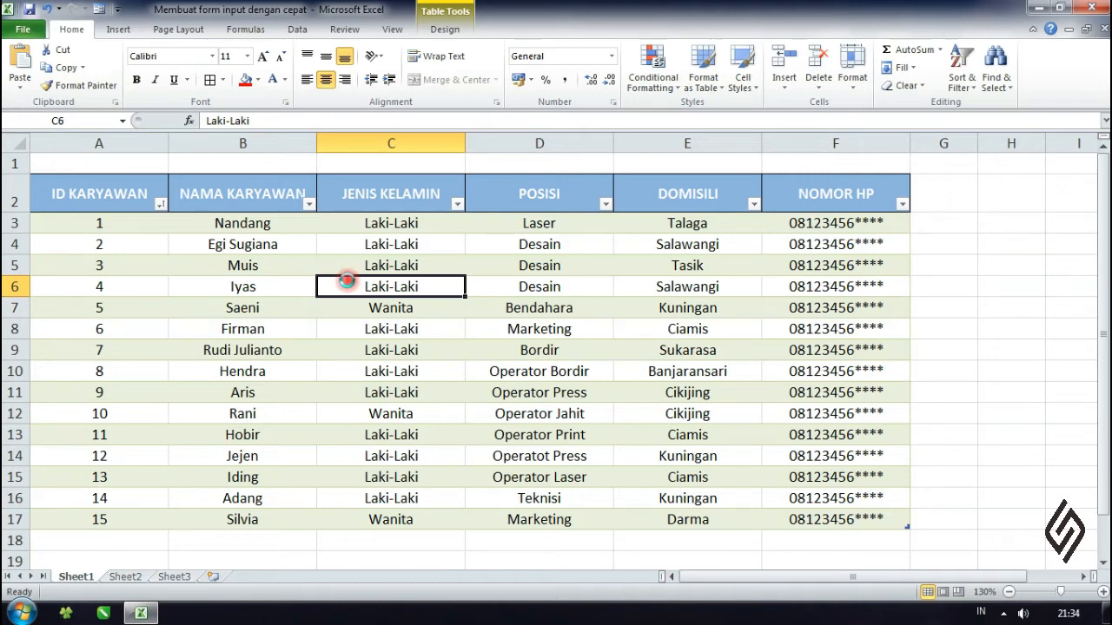
# - Create a new blank workbook and remove the data form command from the Quick Access Toolbar
pyautogui.hotkey('ctrl', 'n')
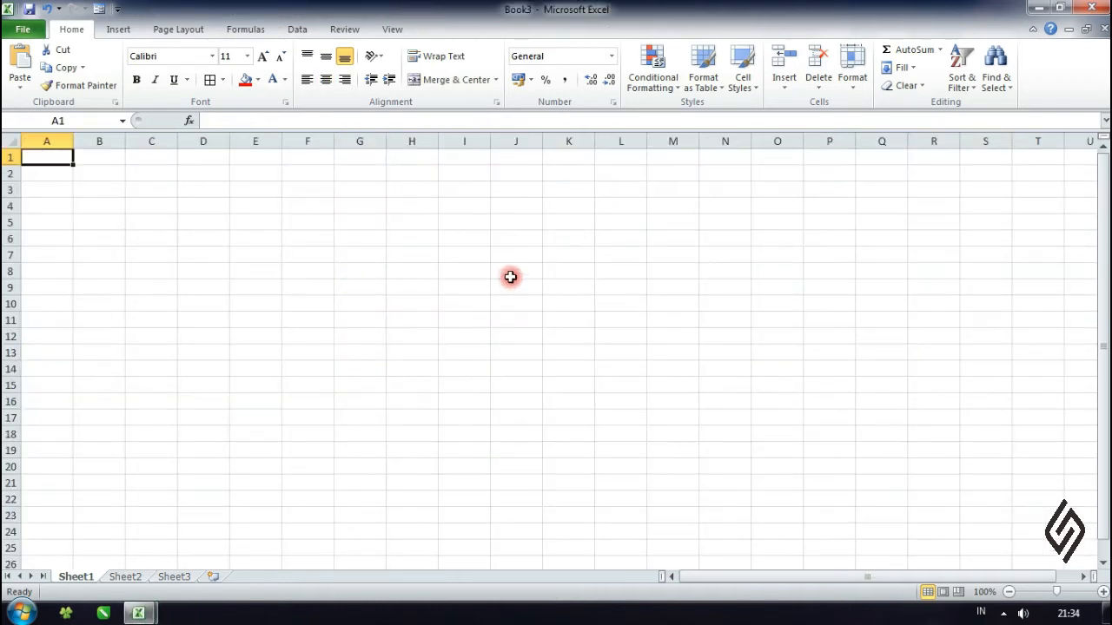
pyautogui.click(366, 274)
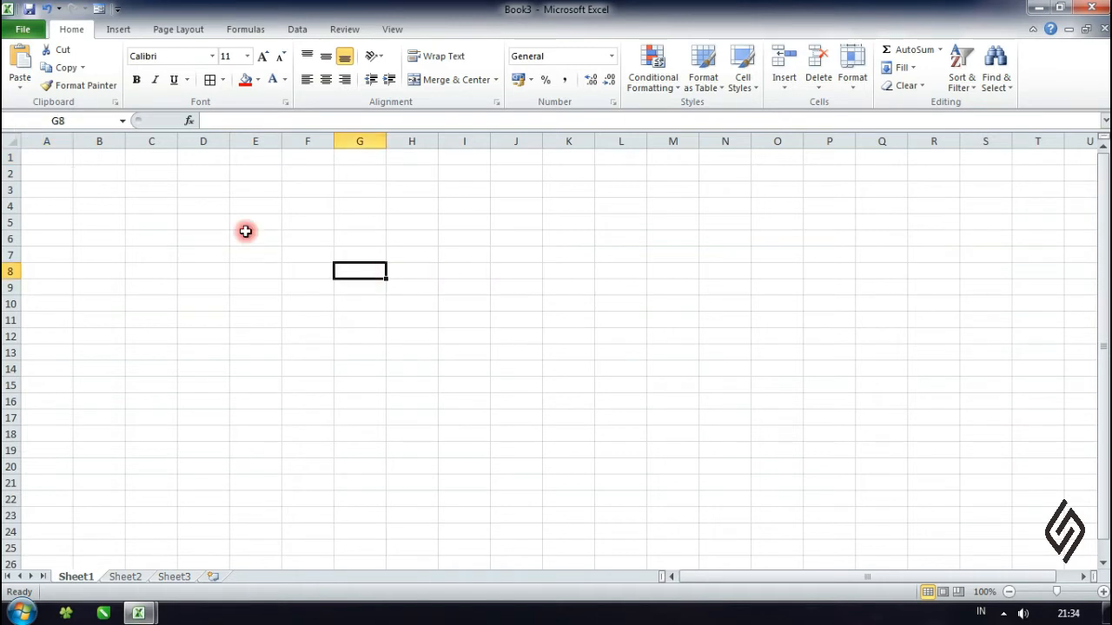
pyautogui.rightClick(102, 12)
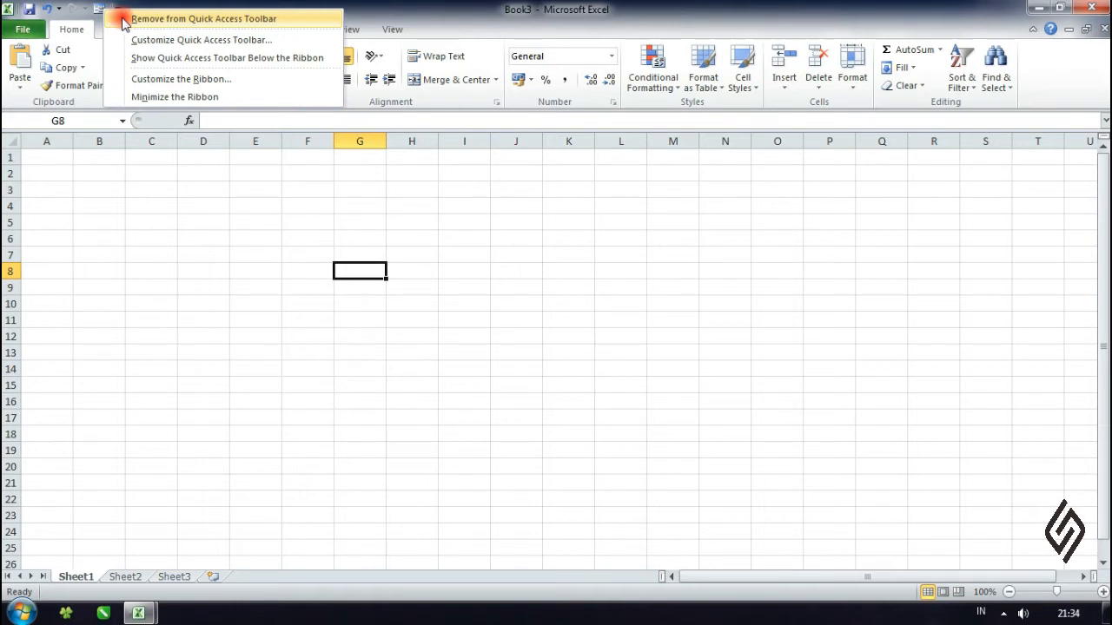
pyautogui.click(124, 25)
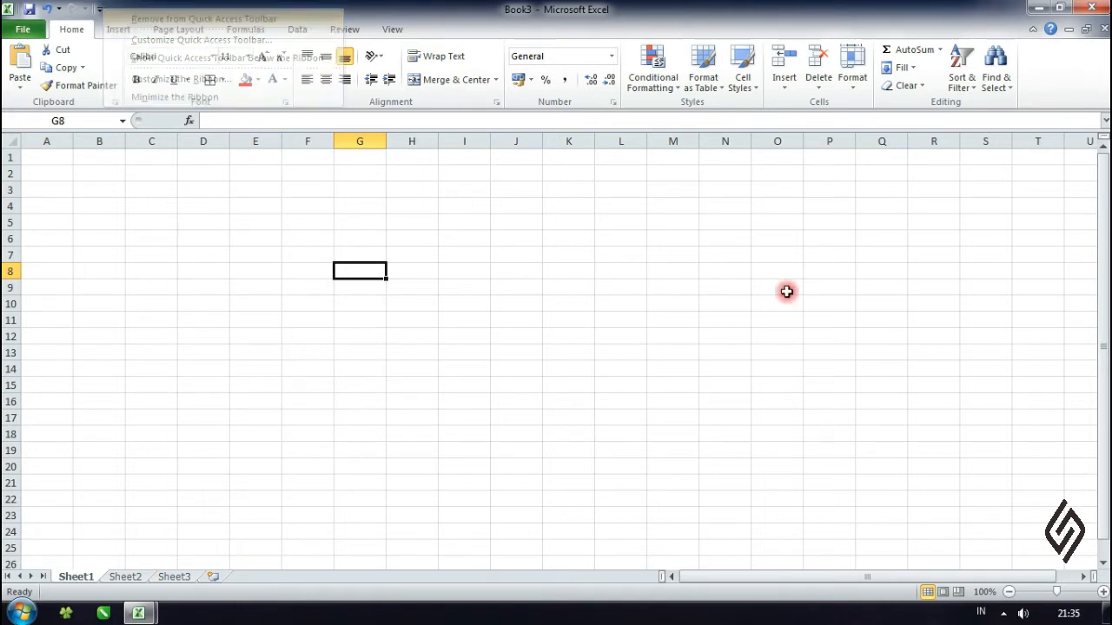
pyautogui.click(574, 257)
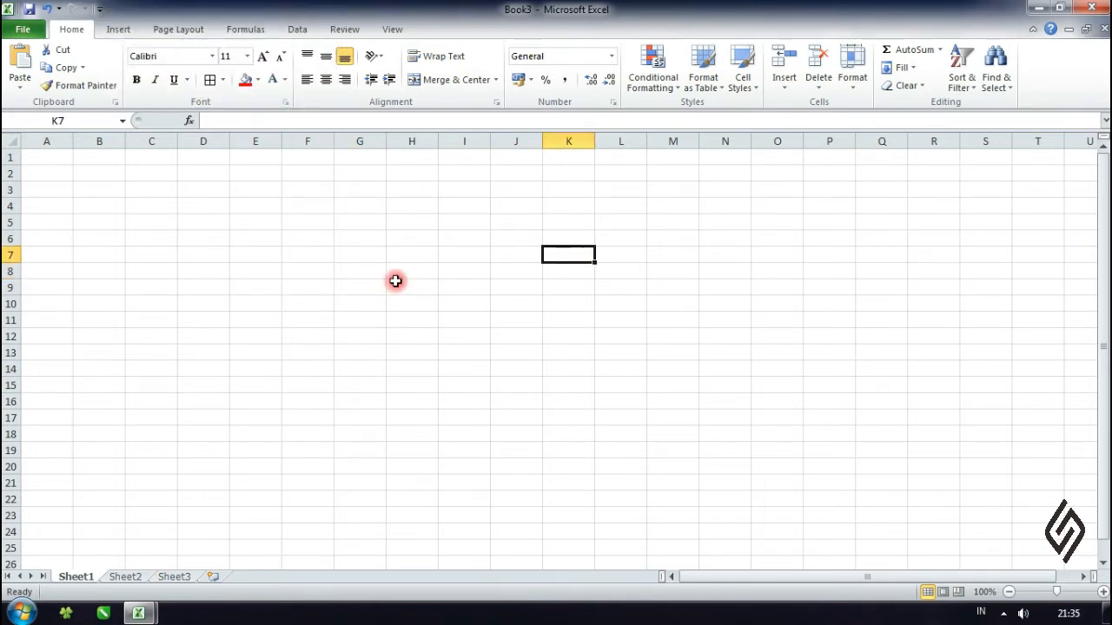
# - Enter the headers ID KARYAWAN, NAMA KARYAWAN and JENIS KELAMIN in cells C7 to E7
pyautogui.click(139, 249)
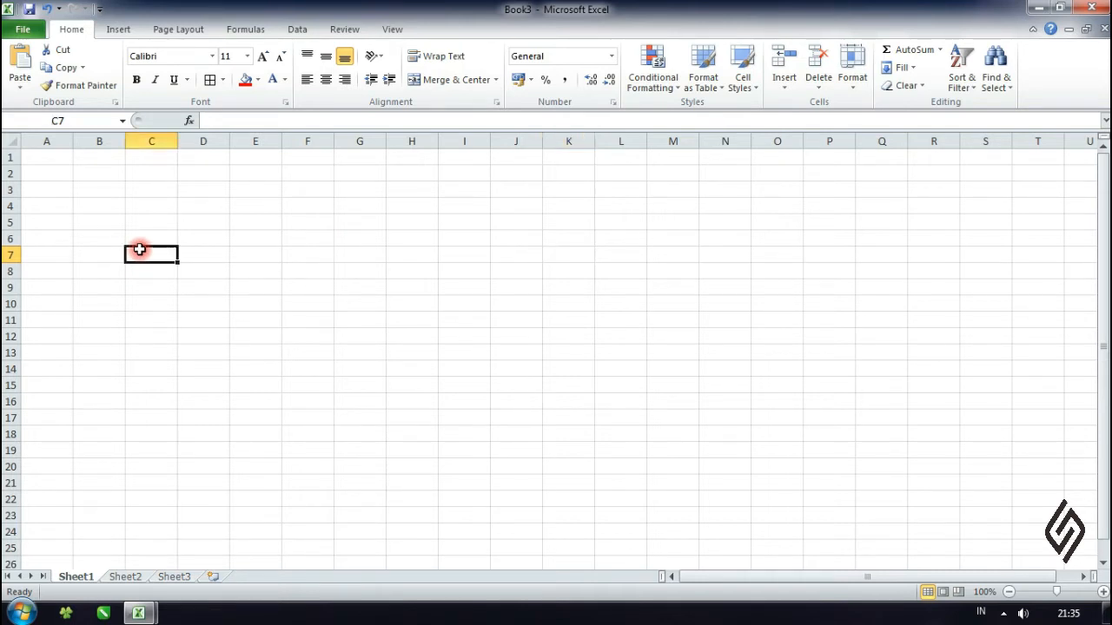
pyautogui.write('ID KARYAWAN')
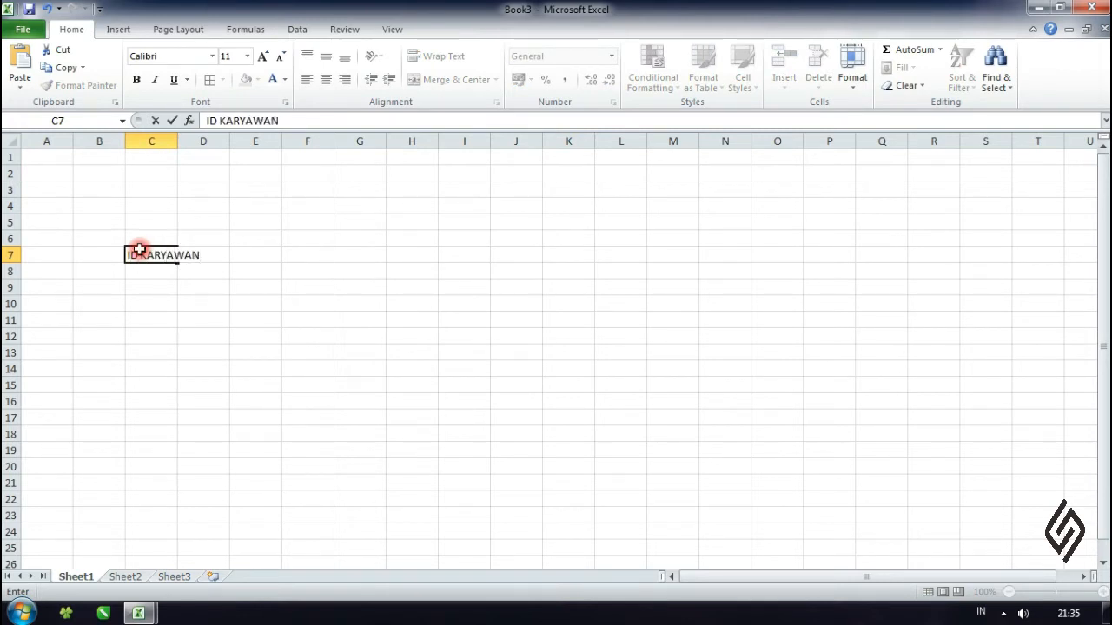
pyautogui.press('Tab')
pyautogui.write('N')
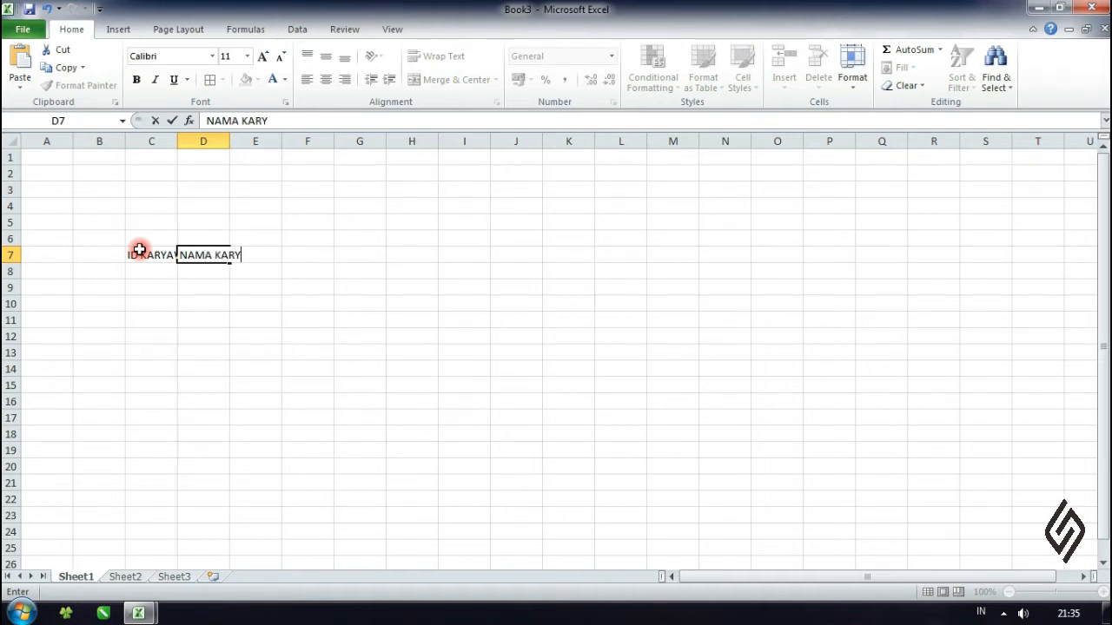
pyautogui.write('AMA KARYAWAN')
pyautogui.press('Tab')
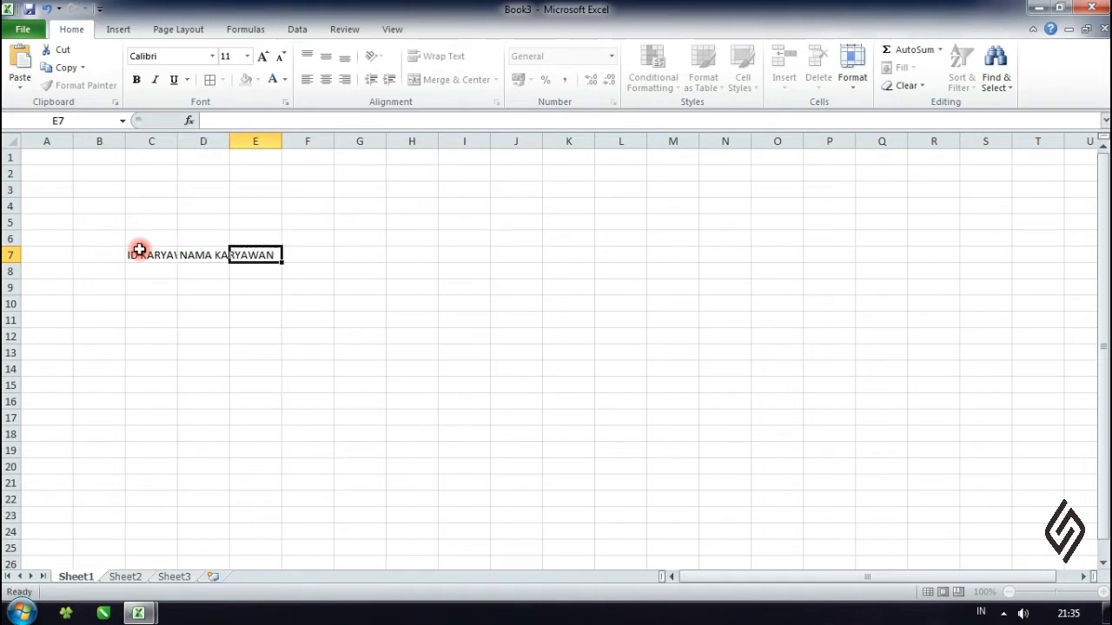
pyautogui.write('JE')
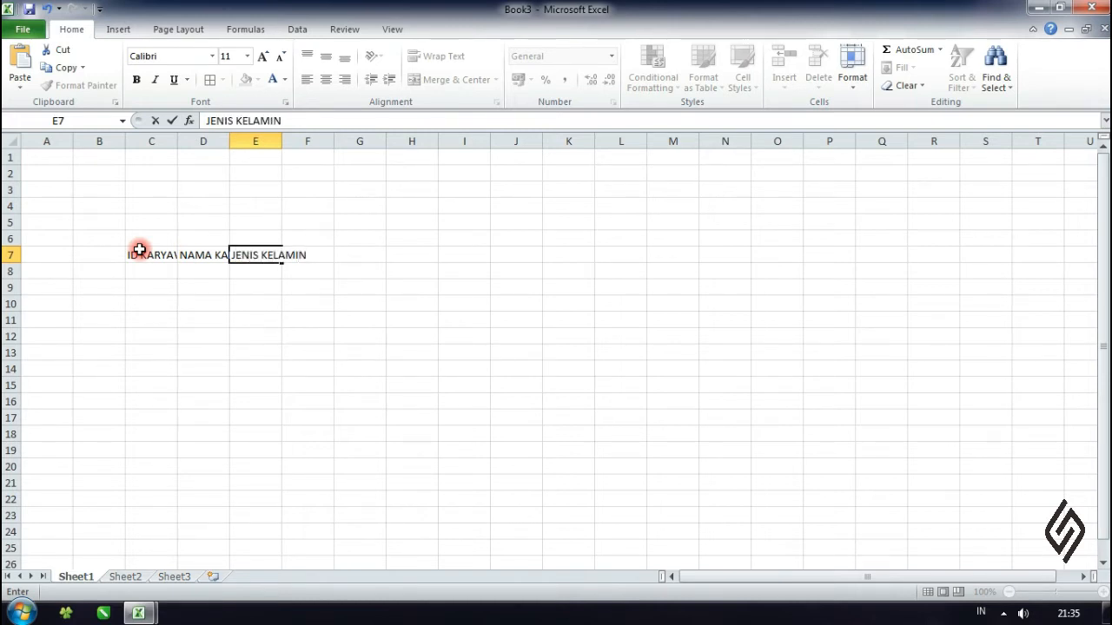
pyautogui.write('NIS KELAMIN')
pyautogui.press('Tab')
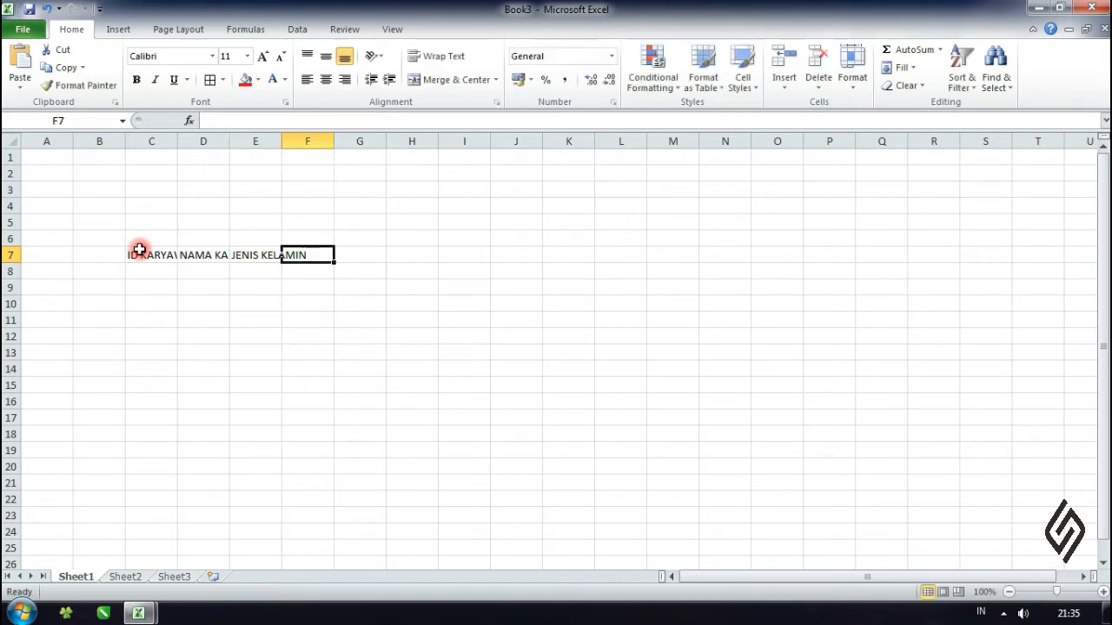
# - Enter the headers POSISI, DOMISILI and NOMOR HP in cells F7 to H7
pyautogui.write('OSISI')
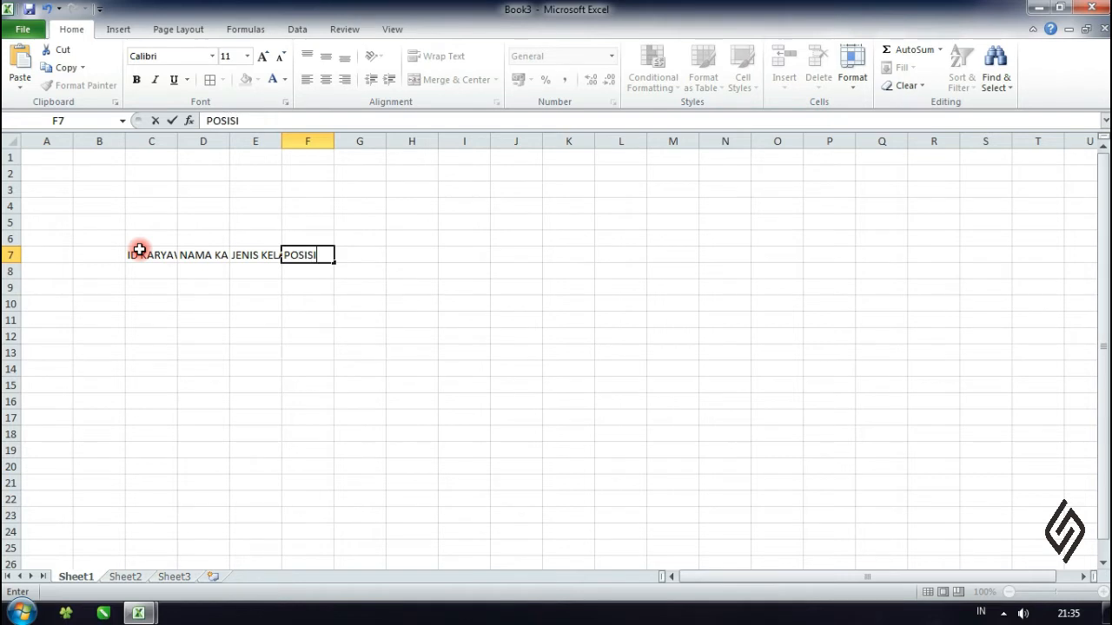
pyautogui.press('Tab')
pyautogui.write('D')
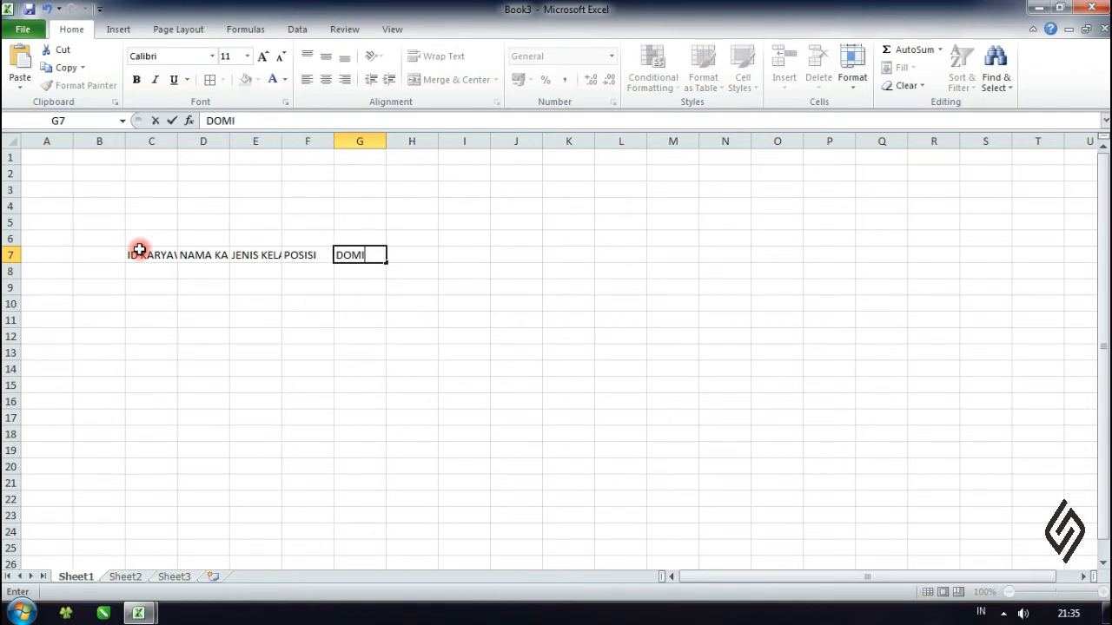
pyautogui.press('Tab')
pyautogui.write('N')
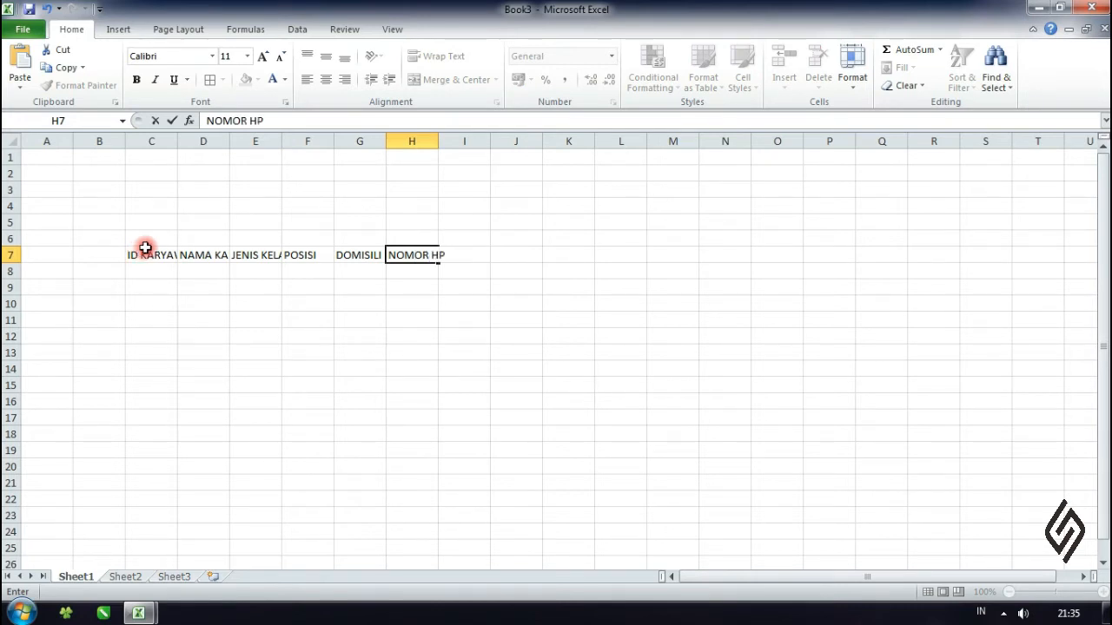
pyautogui.click(169, 288)
# - Widen columns C to H equally and centre their contents horizontally and vertically
pyautogui.moveTo(165, 144); pyautogui.dragTo(467, 141)
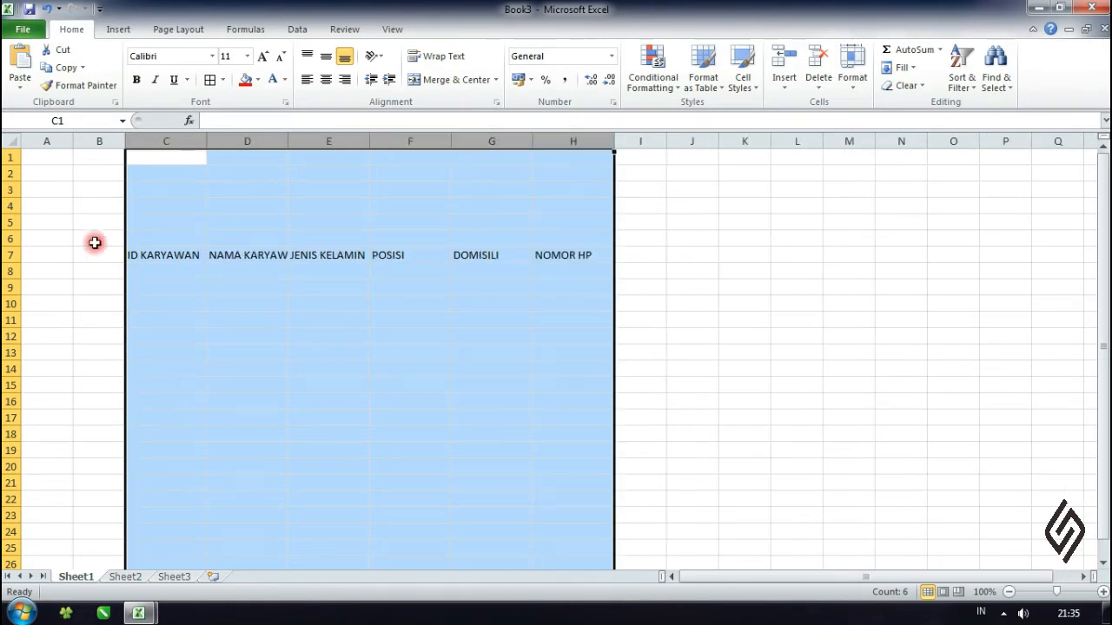
pyautogui.click(325, 79)
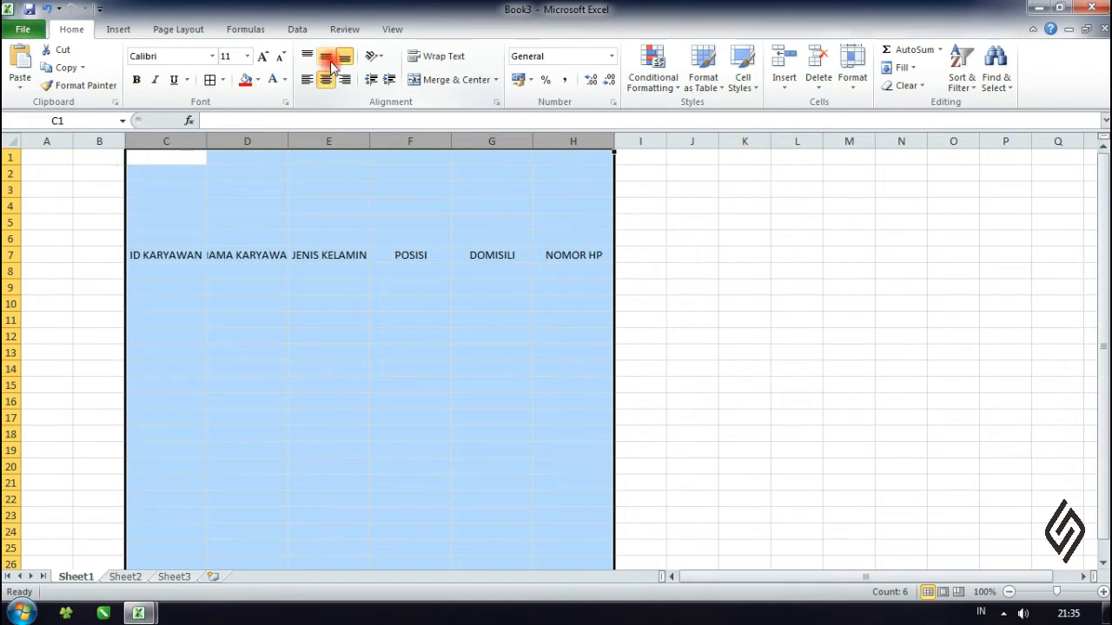
pyautogui.click(328, 57)
pyautogui.click(328, 320)
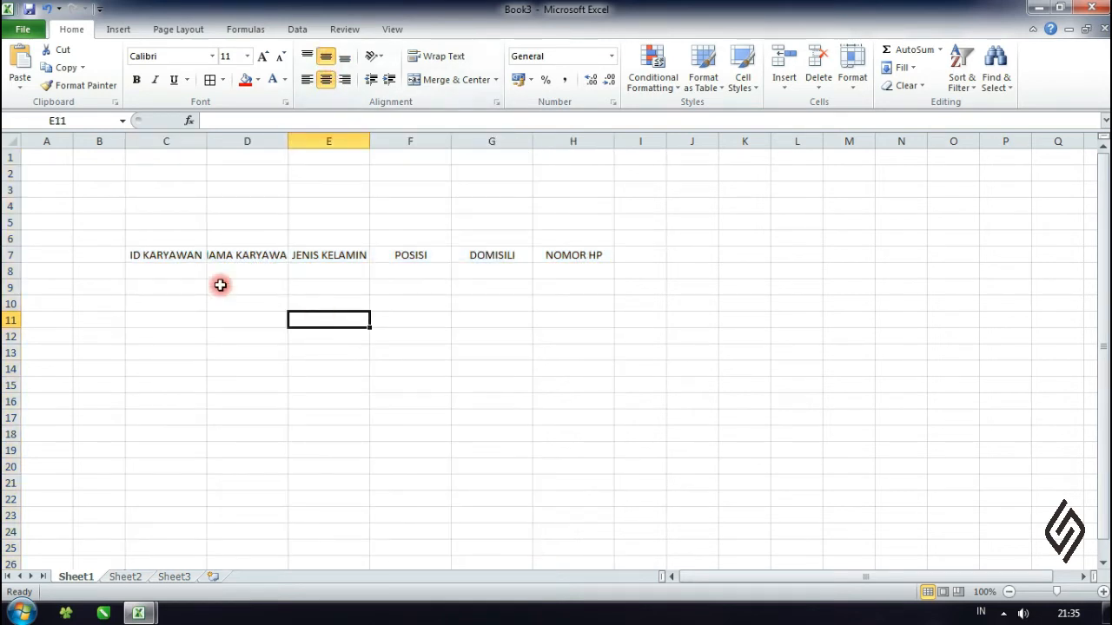
# - Delete the two empty columns A and B before the ID KARYAWAN column
pyautogui.click(152, 253)
pyautogui.moveTo(90, 139); pyautogui.dragTo(72, 199)
pyautogui.rightClick(73, 218)
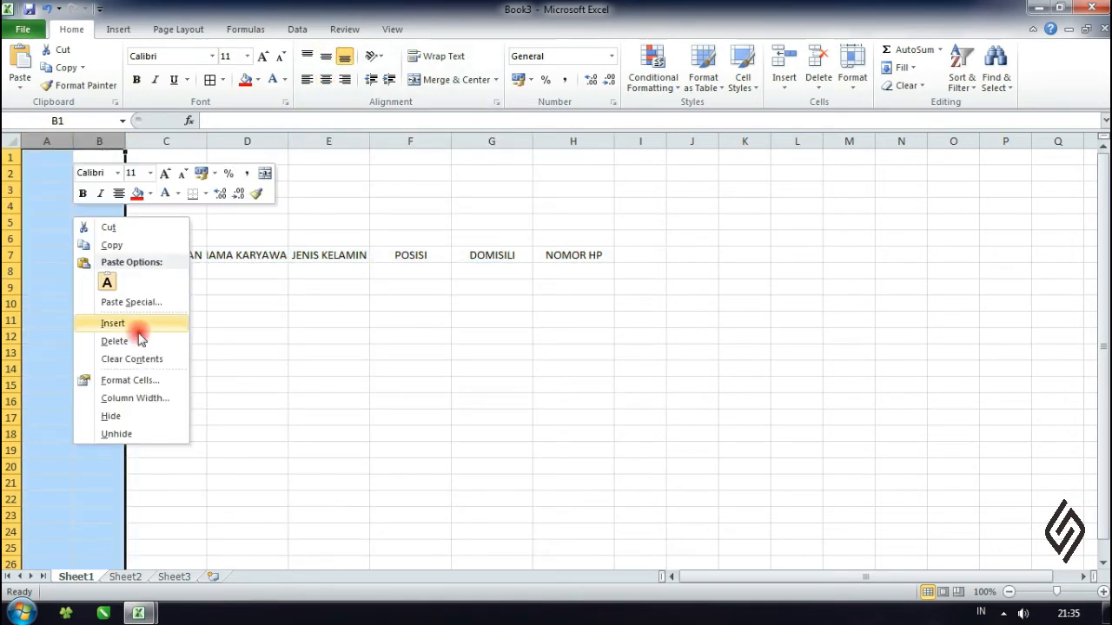
pyautogui.click(114, 341)
pyautogui.click(305, 352)
# - Increase the height of header row 7 and widen columns A to F equally so the full header texts fit
pyautogui.moveTo(15, 263); pyautogui.dragTo(14, 263)
pyautogui.click(102, 293)
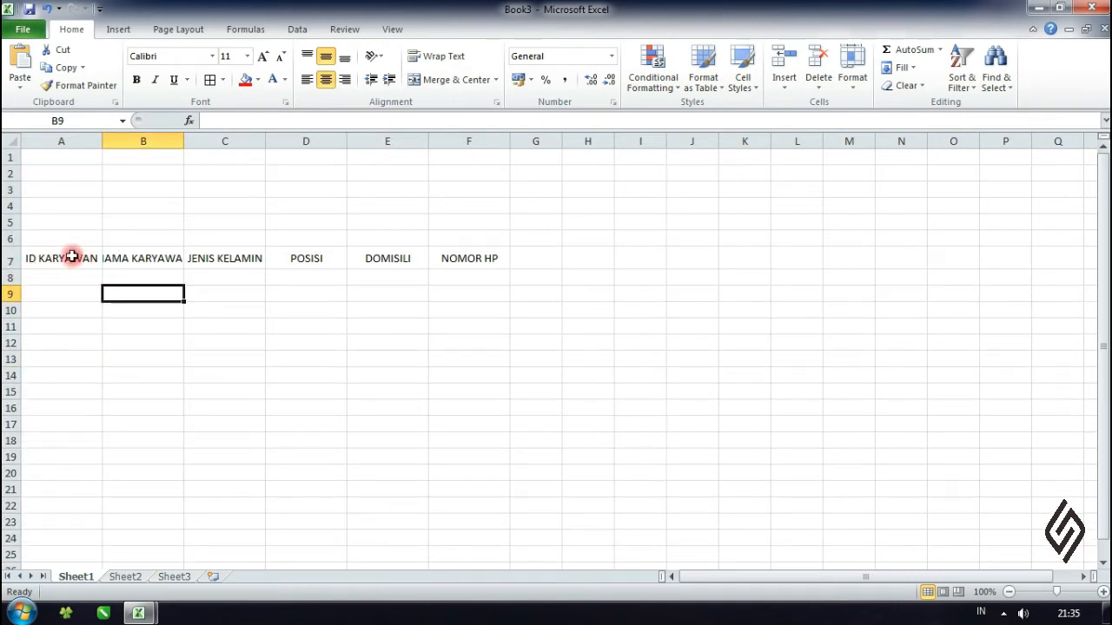
pyautogui.moveTo(66, 141); pyautogui.dragTo(522, 141)
pyautogui.click(330, 277)
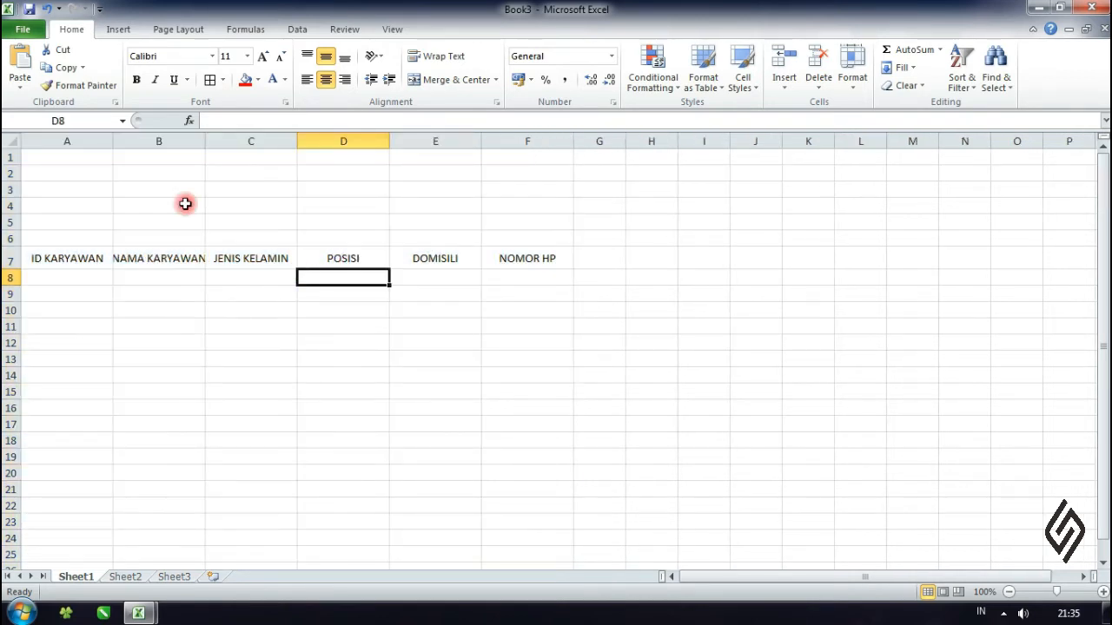
pyautogui.moveTo(92, 141); pyautogui.dragTo(508, 166)
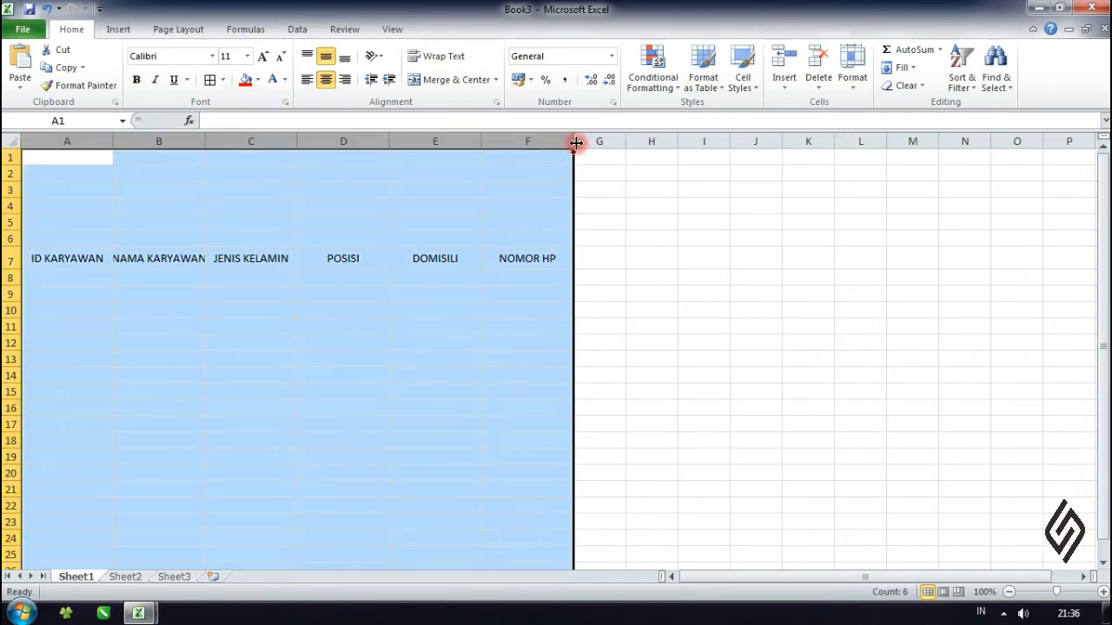
pyautogui.moveTo(575, 141); pyautogui.dragTo(588, 142)
pyautogui.click(548, 208)
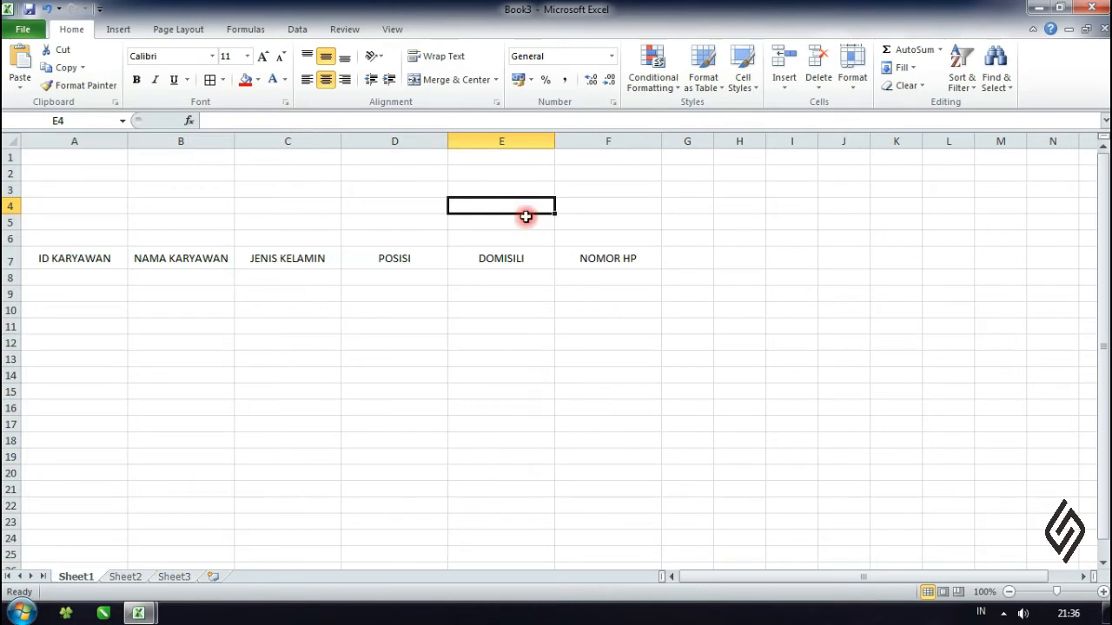
# - Format the header range A7:F7 as a table with a blue medium style, specifying that the table has headers
pyautogui.moveTo(122, 257); pyautogui.dragTo(595, 261)
pyautogui.click(705, 87)
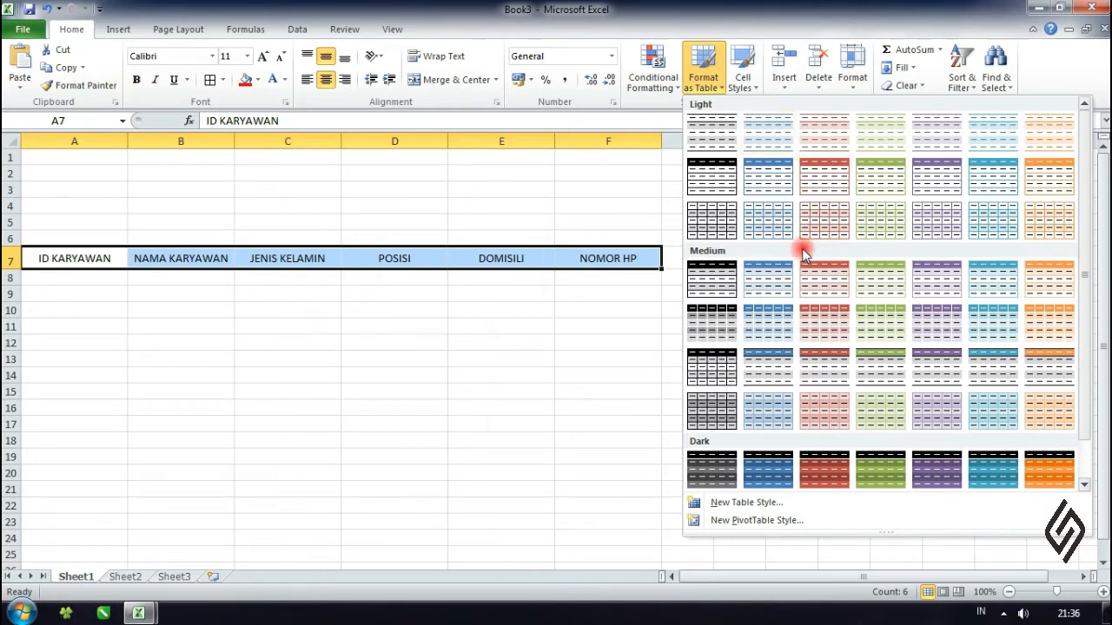
pyautogui.scroll(-1, 910, 301)
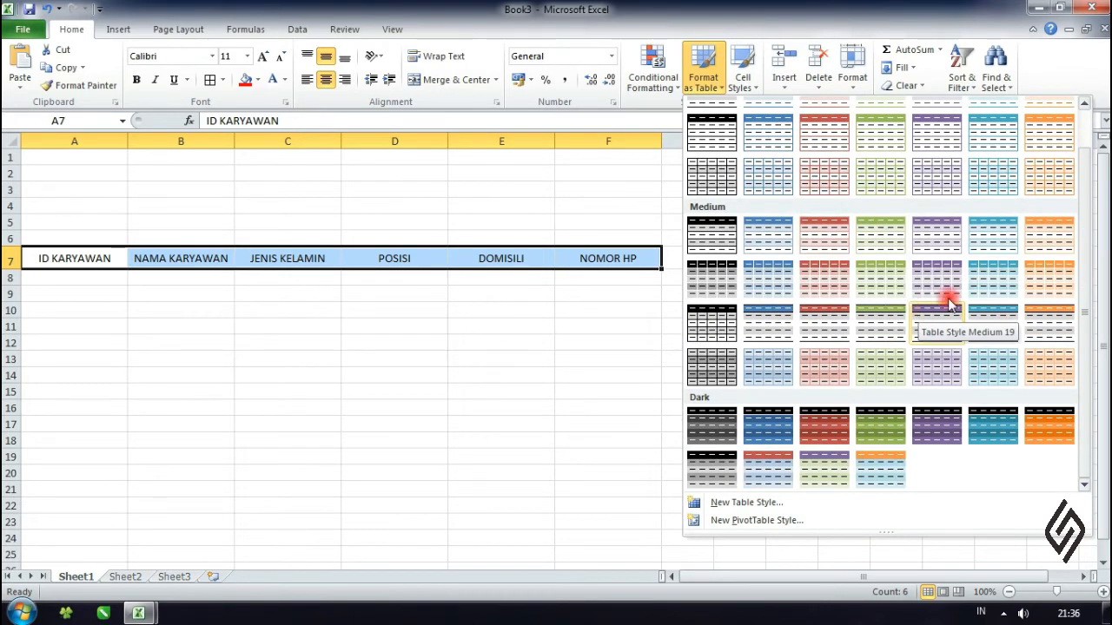
pyautogui.scroll(1, 930, 249)
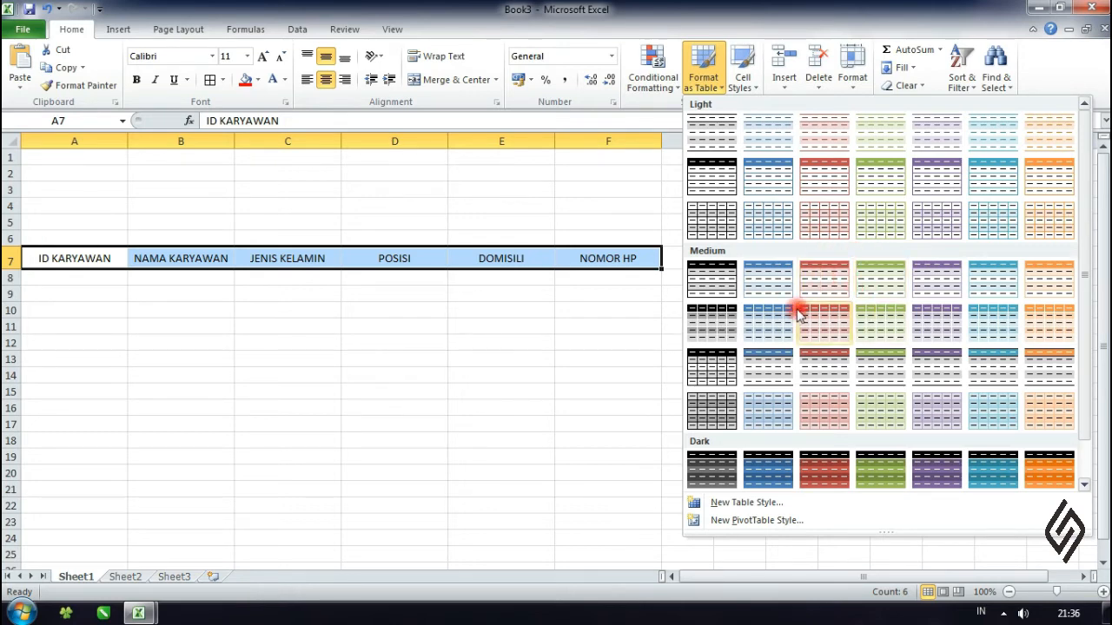
pyautogui.click(760, 319)
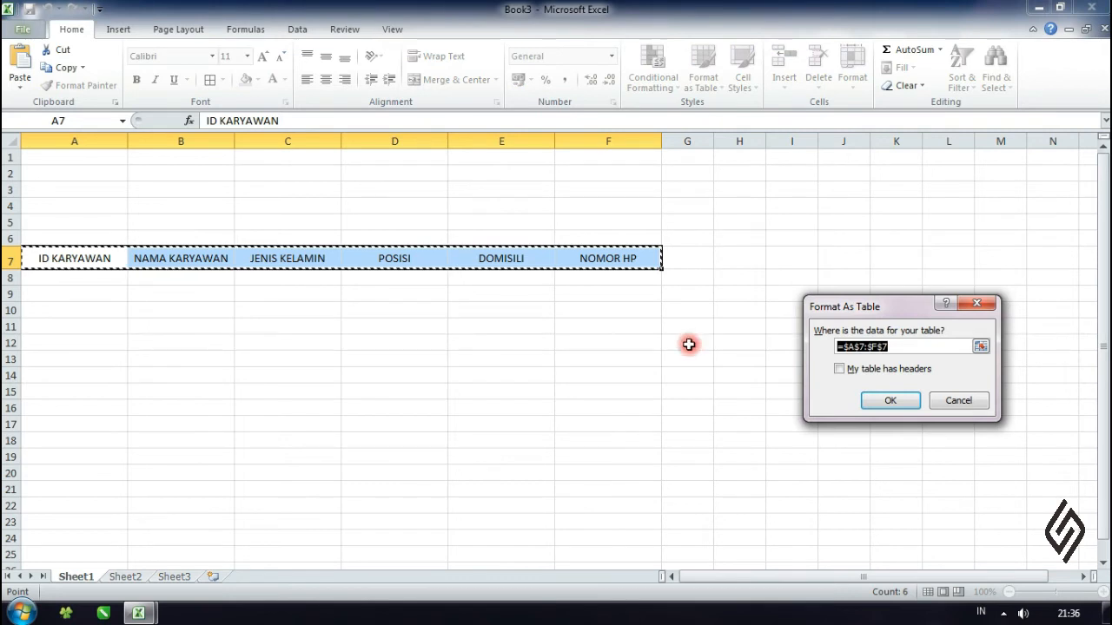
pyautogui.moveTo(858, 318); pyautogui.dragTo(759, 251)
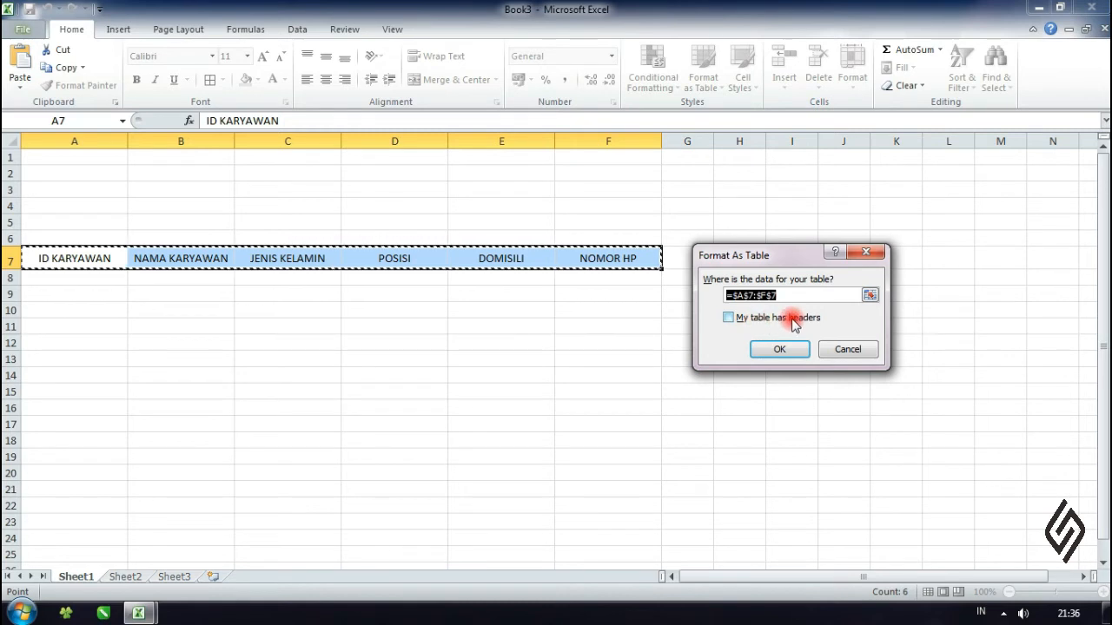
pyautogui.click(729, 318)
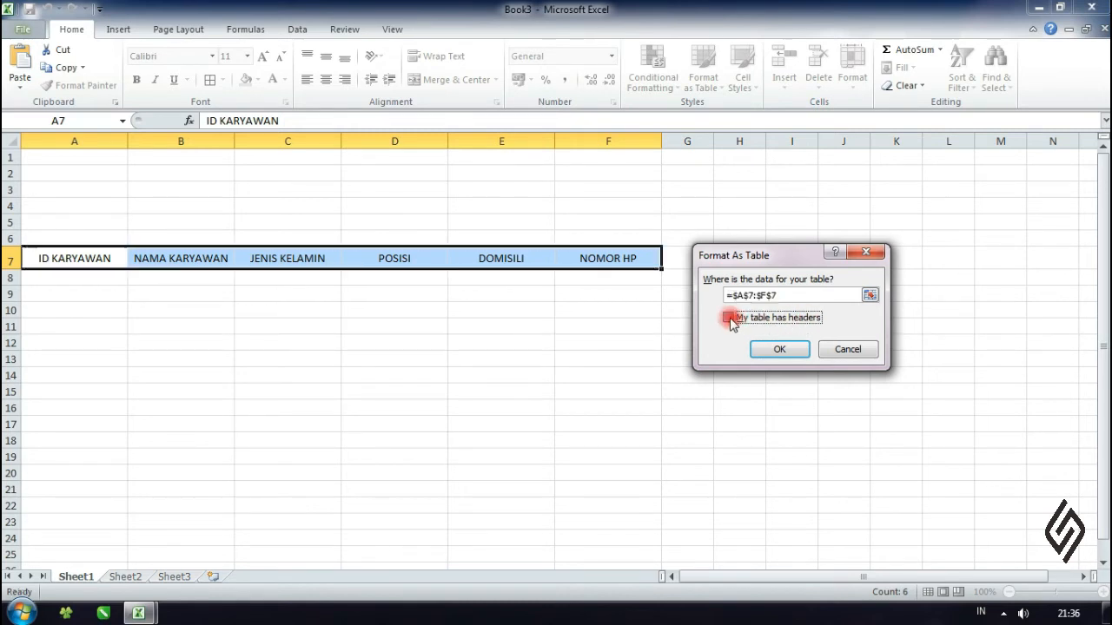
pyautogui.click(780, 349)
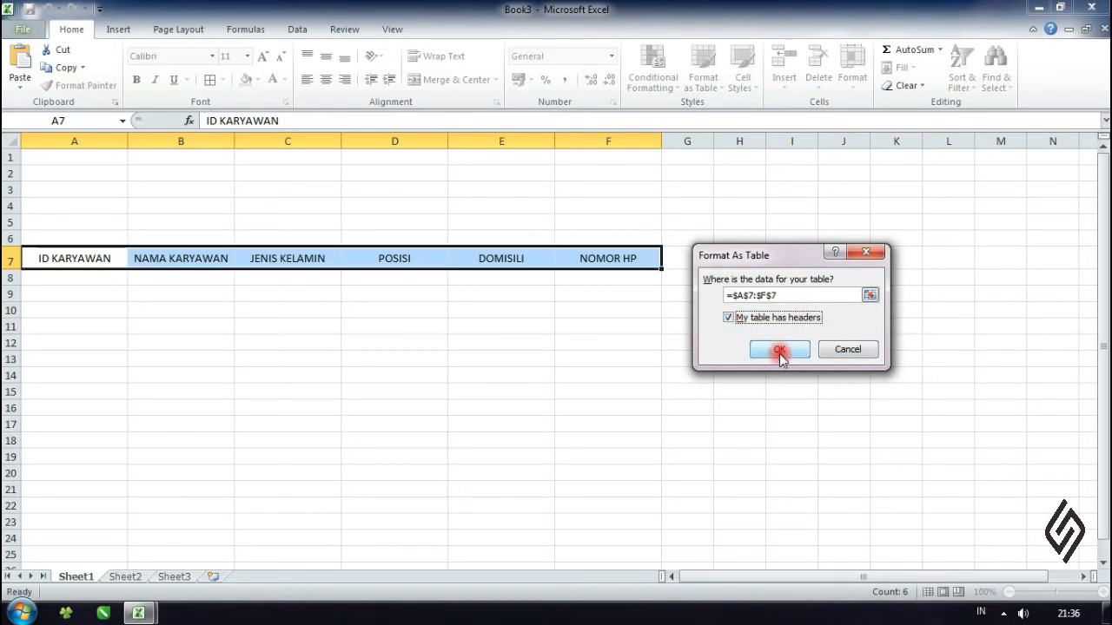
pyautogui.click(699, 343)
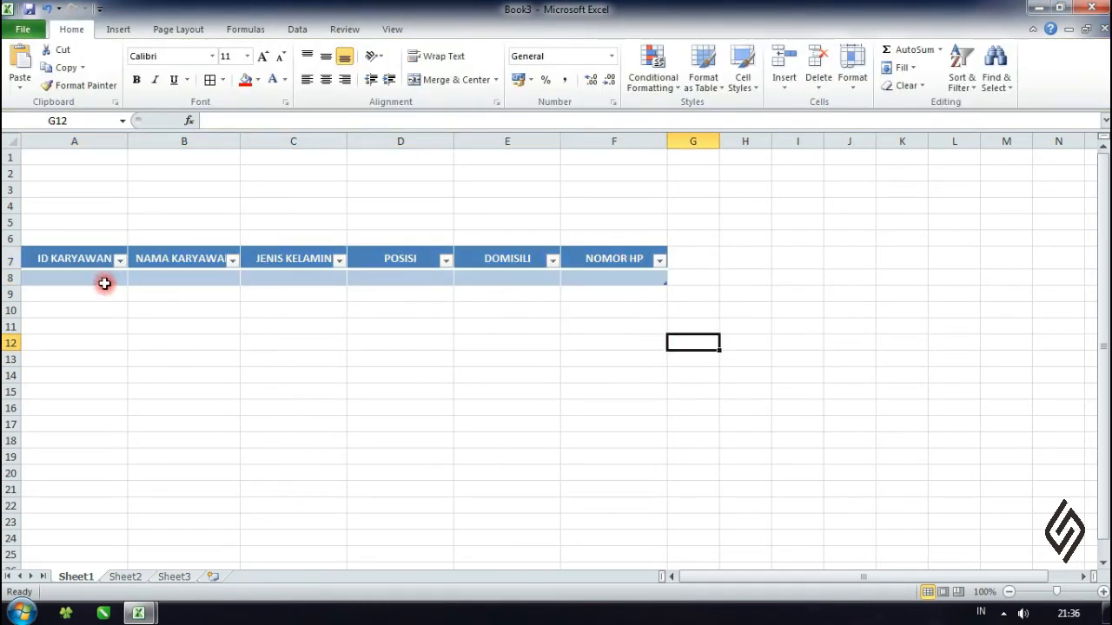
# - Enter the test value 1 in cell A8 under ID KARYAWAN
pyautogui.click(103, 278)
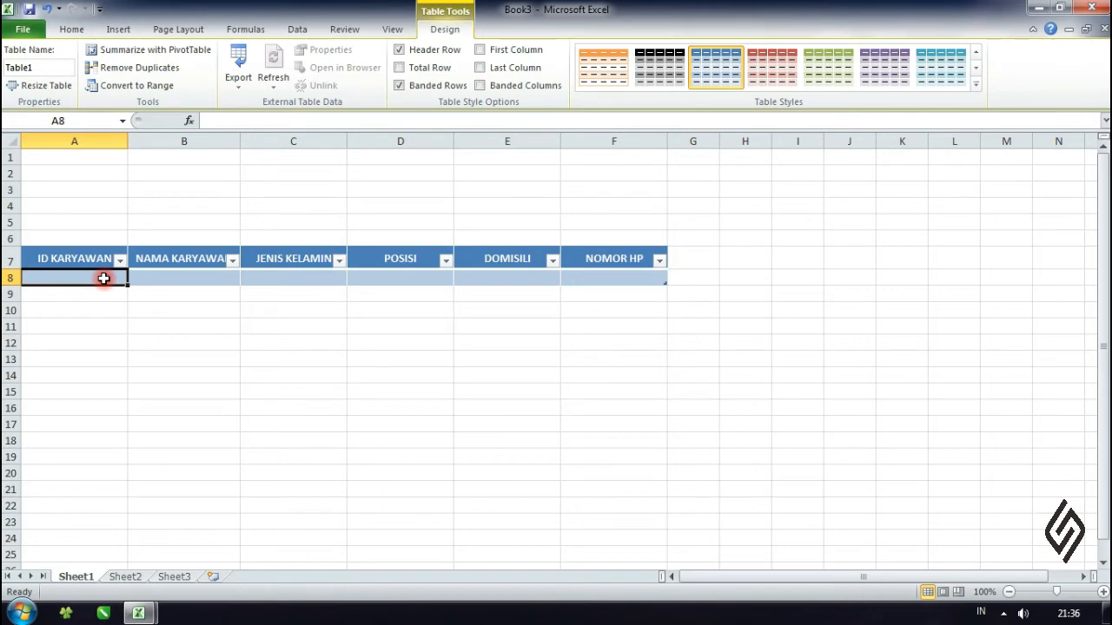
pyautogui.write('1')
pyautogui.press('Return')
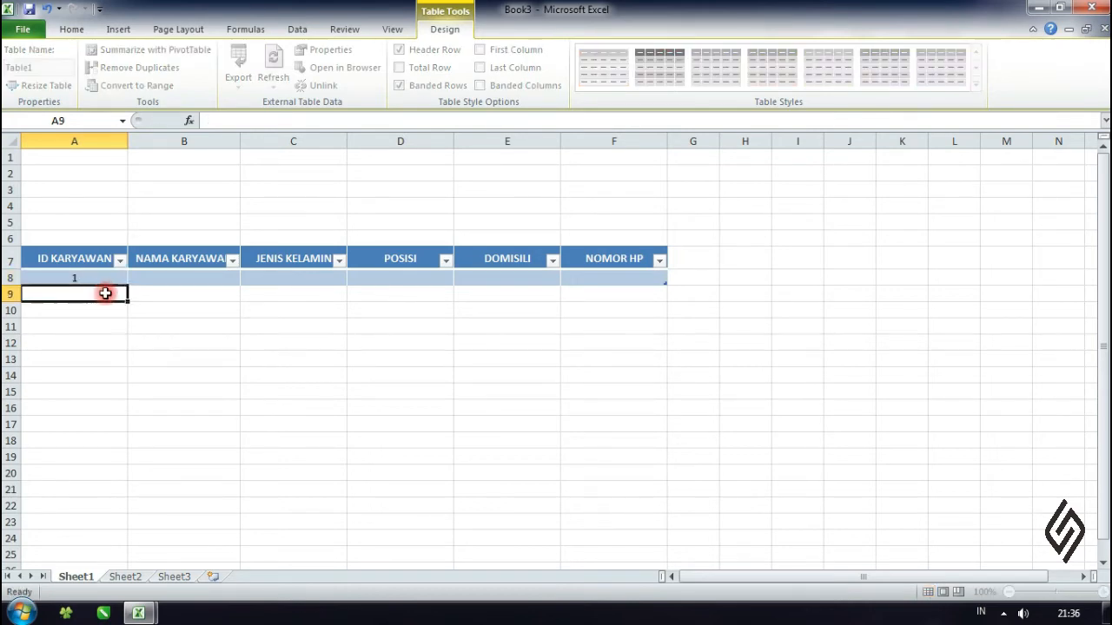
pyautogui.moveTo(104, 277); pyautogui.dragTo(521, 275)
pyautogui.click(164, 305)
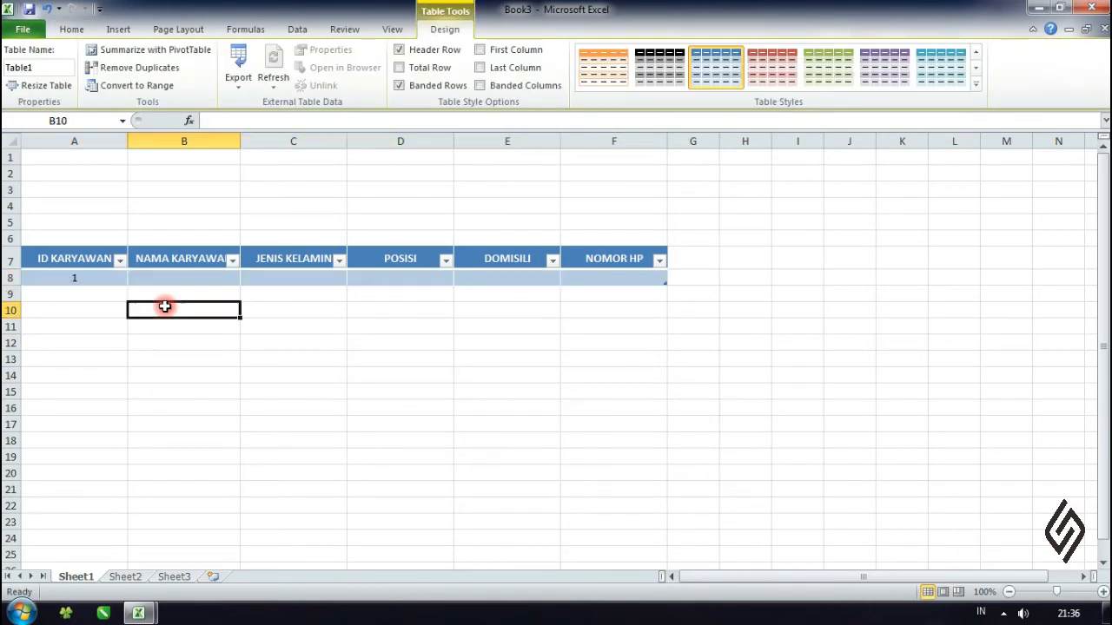
# - Enter the test values 2 and 3 in cells A9 and A10, directly beneath the table's first record
pyautogui.click(90, 293)
pyautogui.write('2')
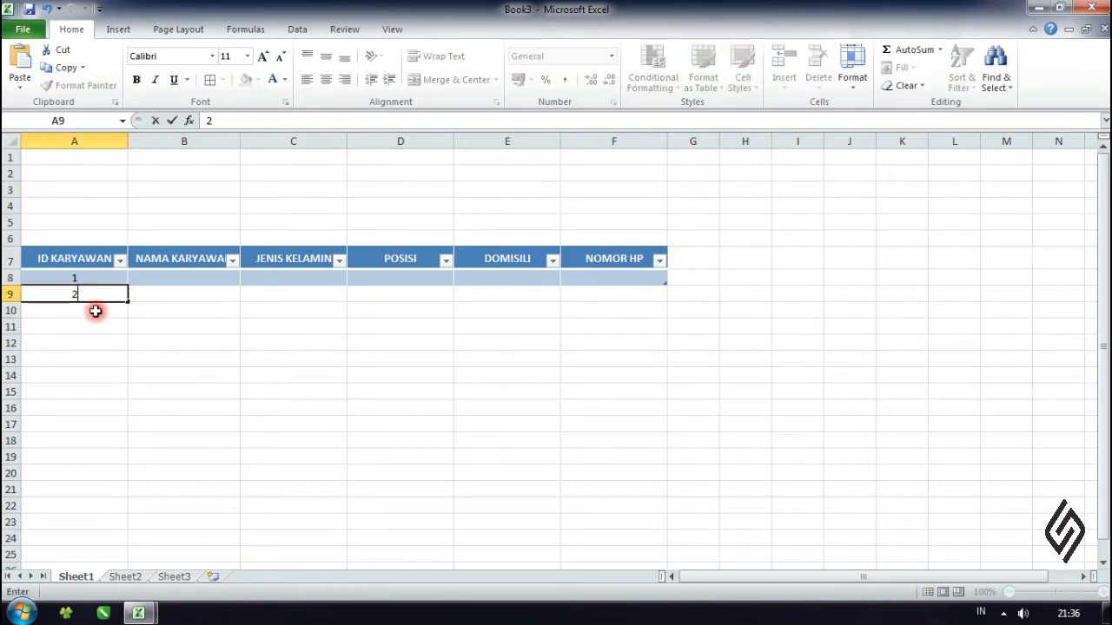
pyautogui.press('Return')
pyautogui.moveTo(95, 297); pyautogui.dragTo(612, 293)
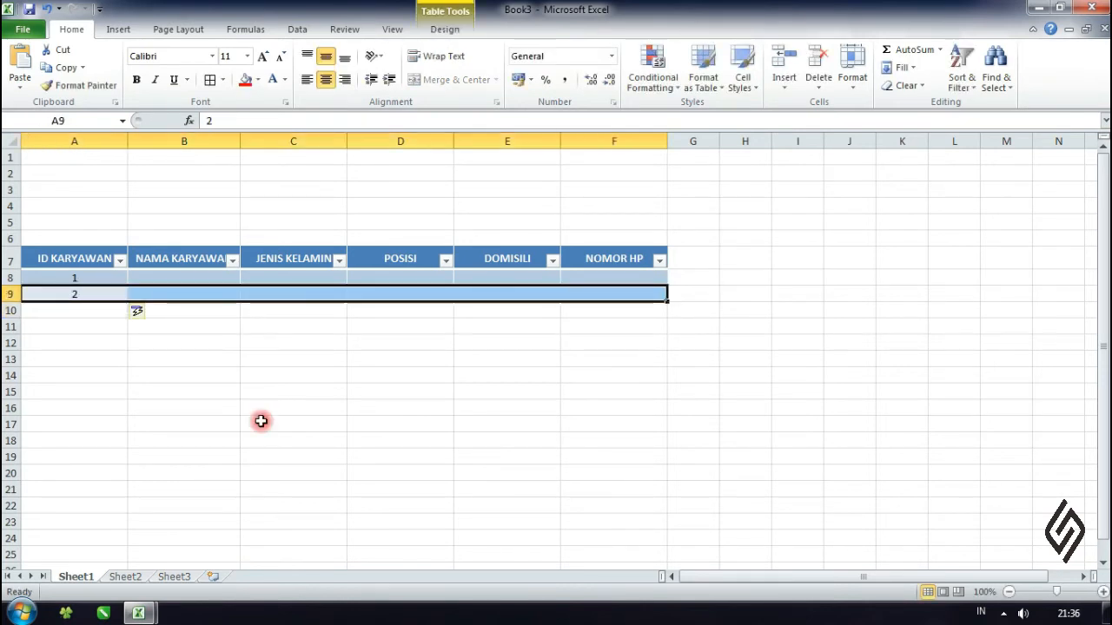
pyautogui.click(241, 408)
pyautogui.click(101, 312)
pyautogui.write('3')
pyautogui.click(132, 359)
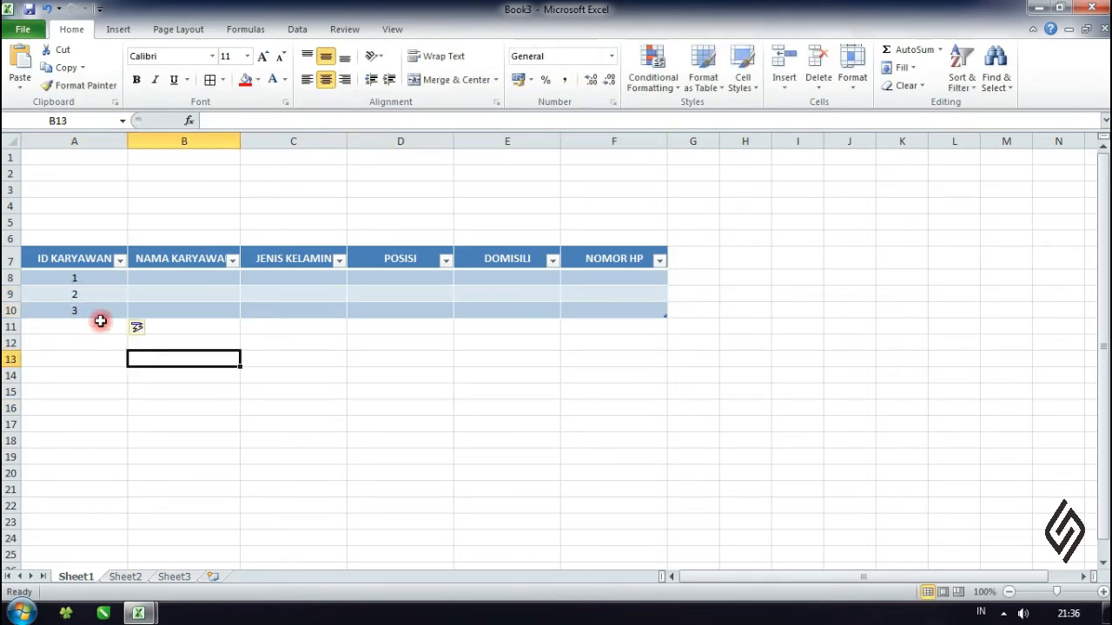
pyautogui.click(569, 372)
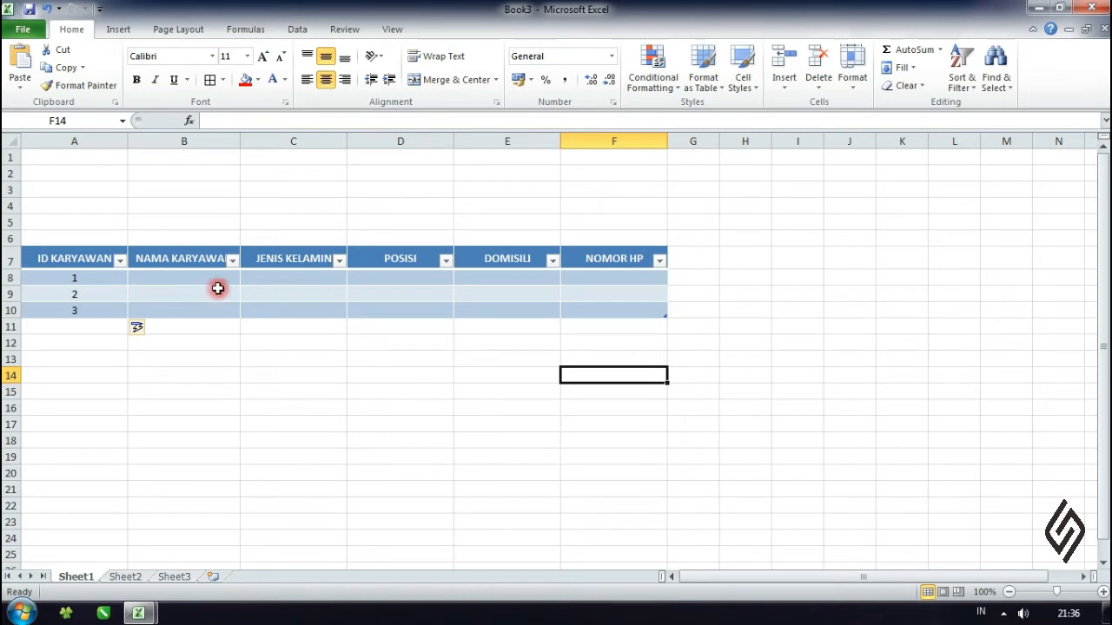
# - Undo the three test IDs and the table formatting, and restore the table formatting with Redo
pyautogui.hotkey('ctrl', 'z')
pyautogui.hotkey('ctrl', 'z')
pyautogui.hotkey('ctrl', 'z')
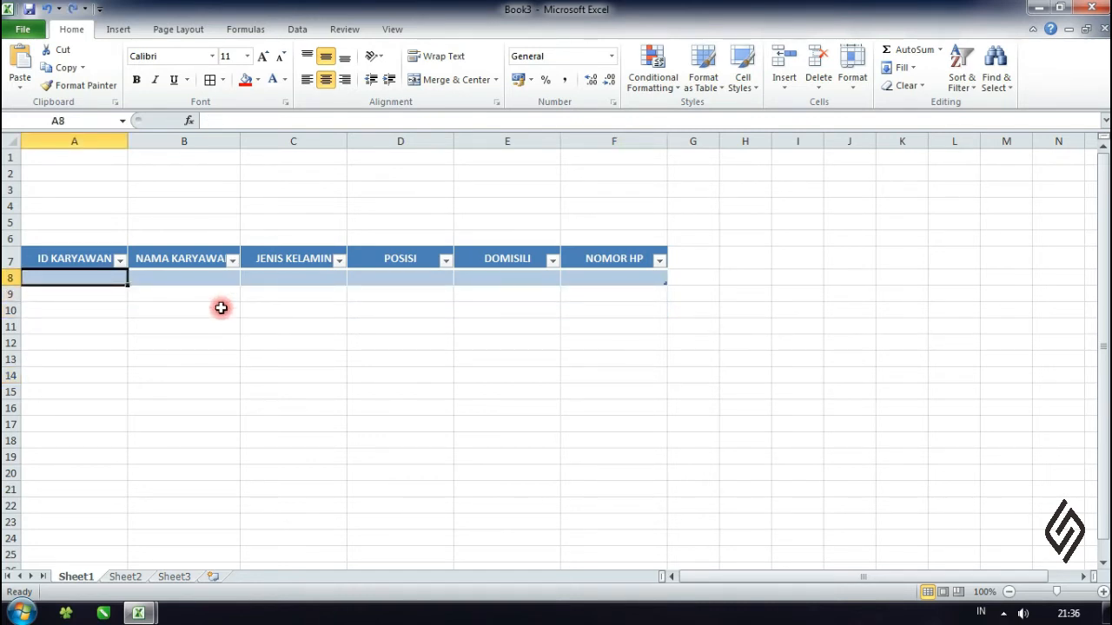
pyautogui.hotkey('ctrl', 'z')
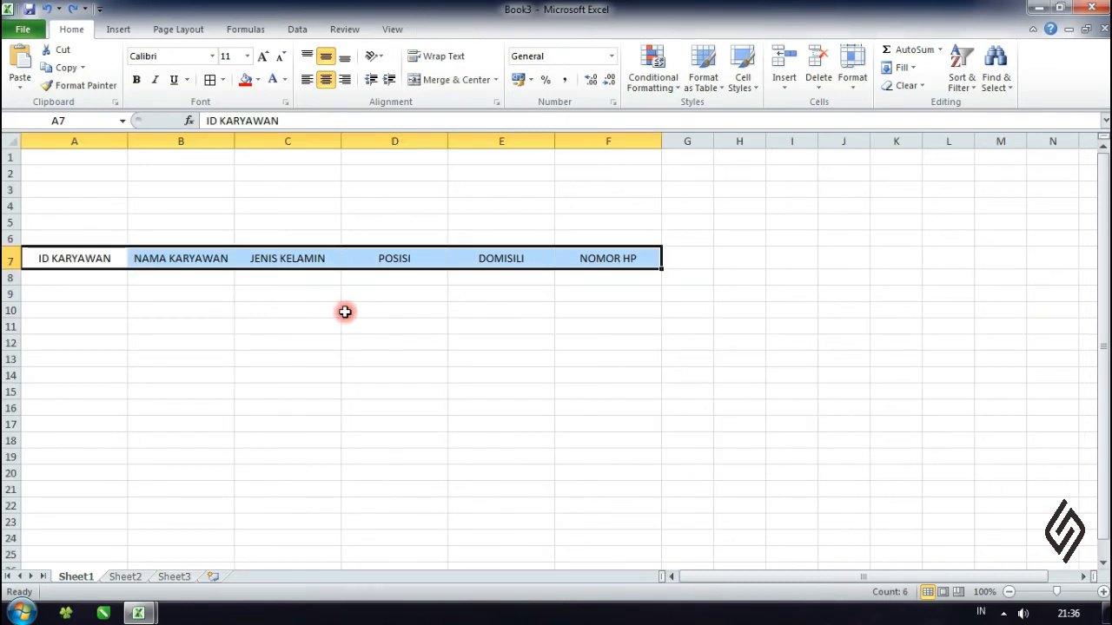
pyautogui.click(71, 9)
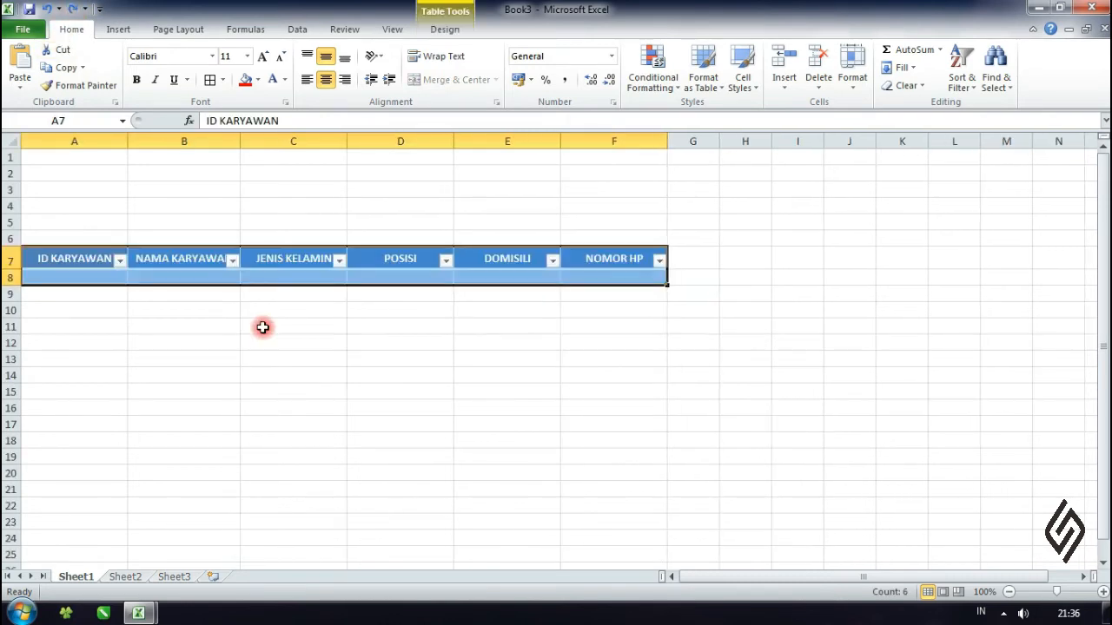
pyautogui.click(314, 372)
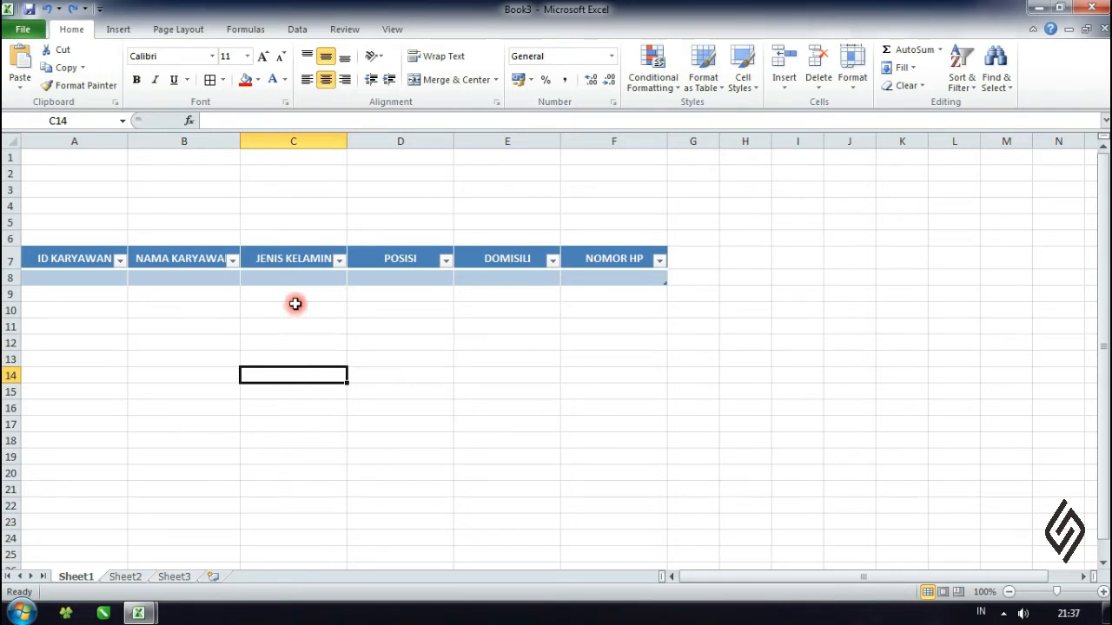
pyautogui.click(575, 358)
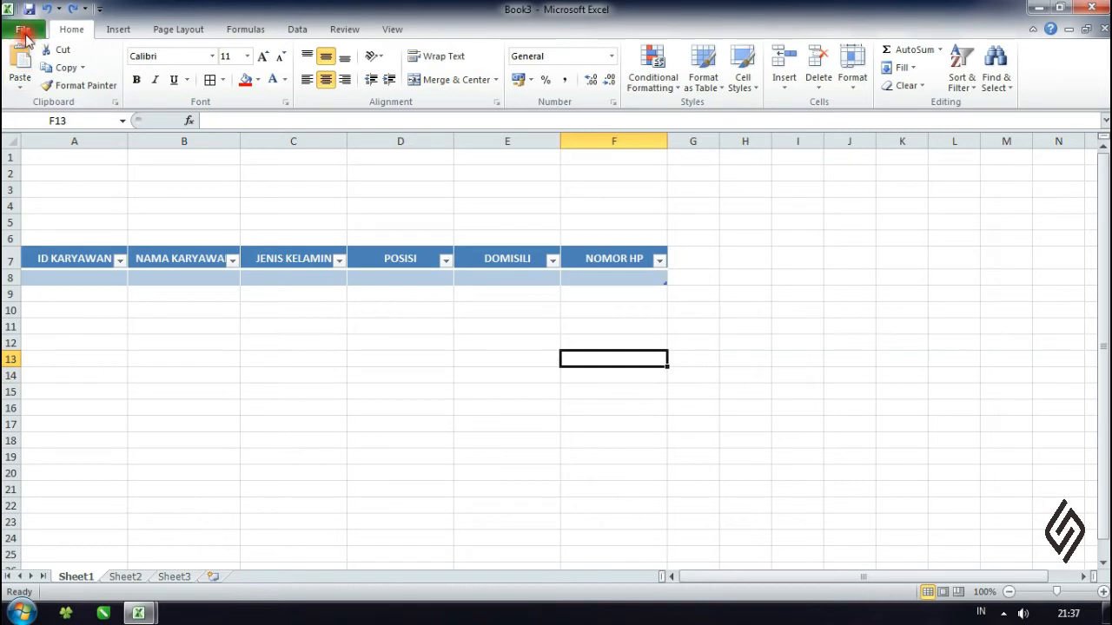
# - Add the Form command from Commands Not in the Ribbon to the Quick Access Toolbar and open the employee table's data form
pyautogui.click(65, 254)
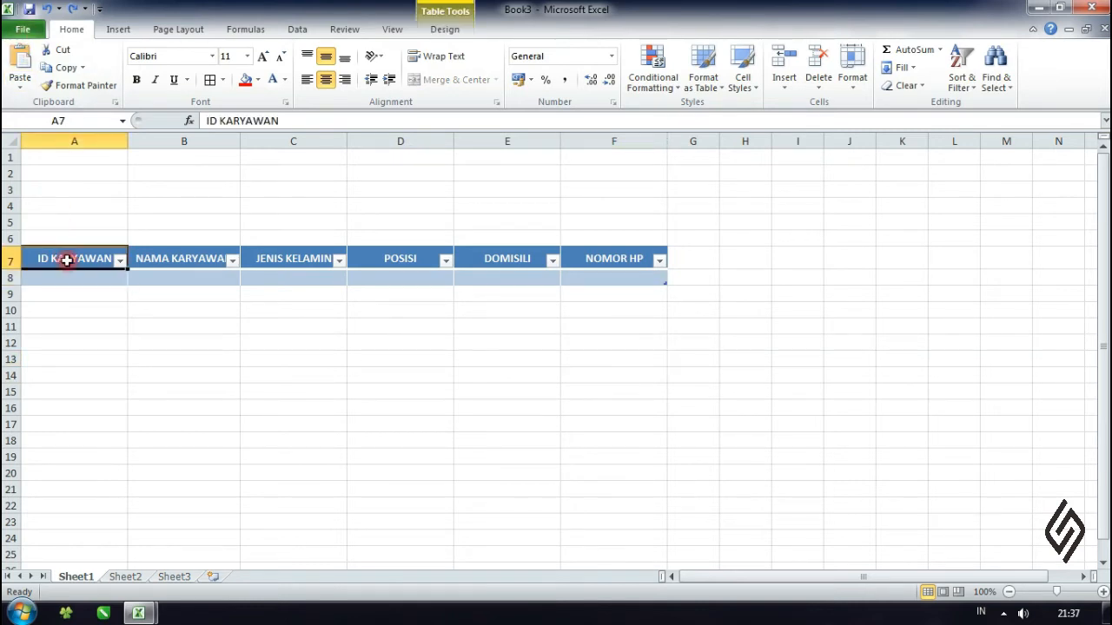
pyautogui.click(29, 33)
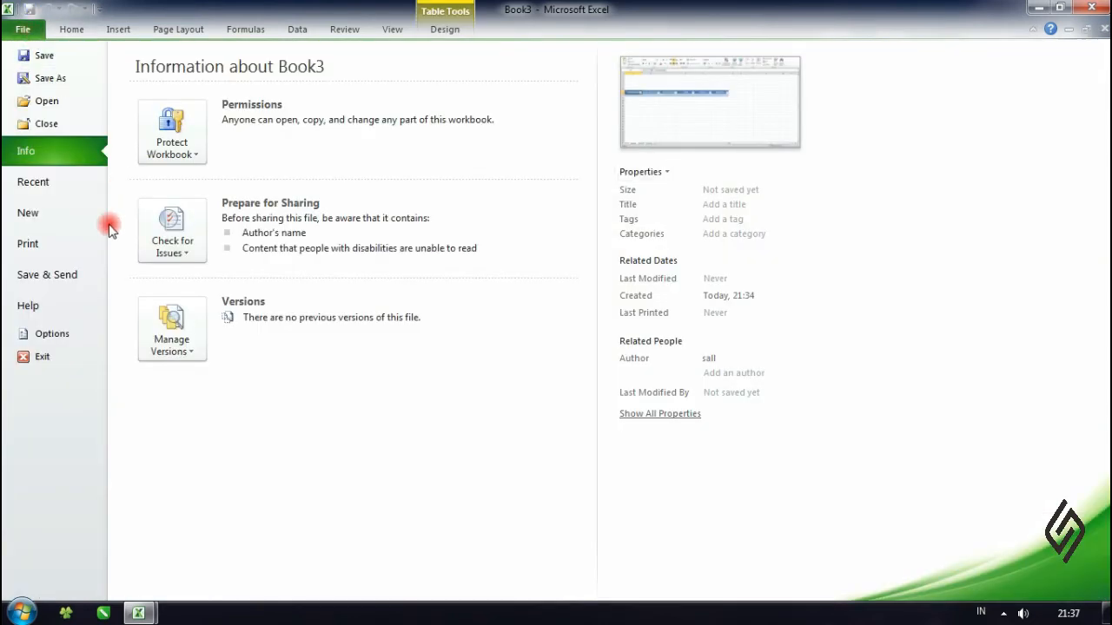
pyautogui.click(45, 334)
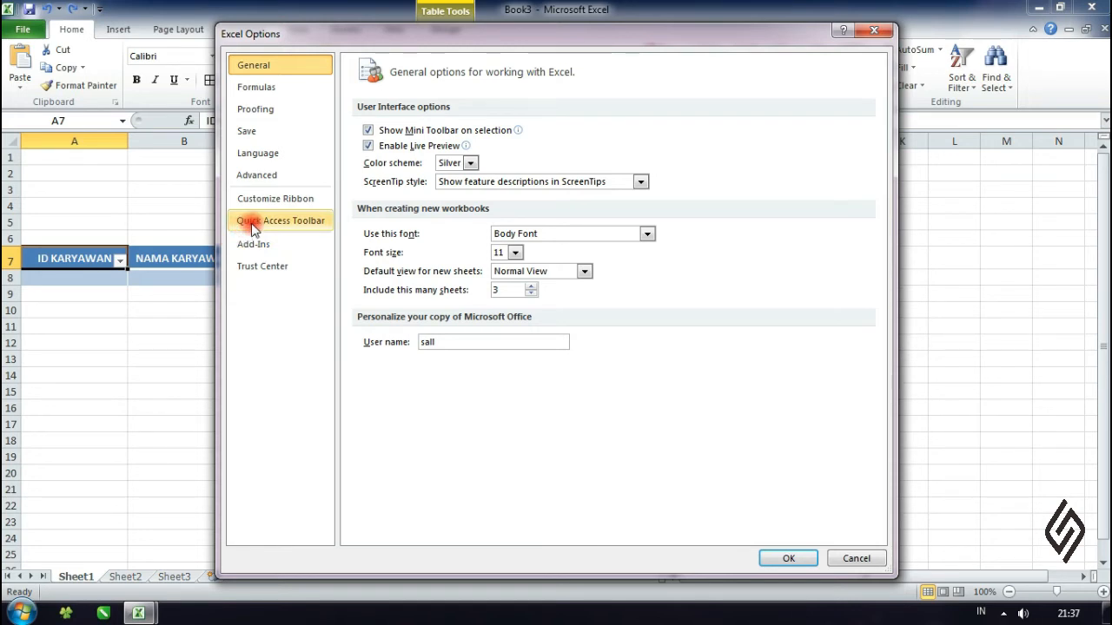
pyautogui.click(279, 224)
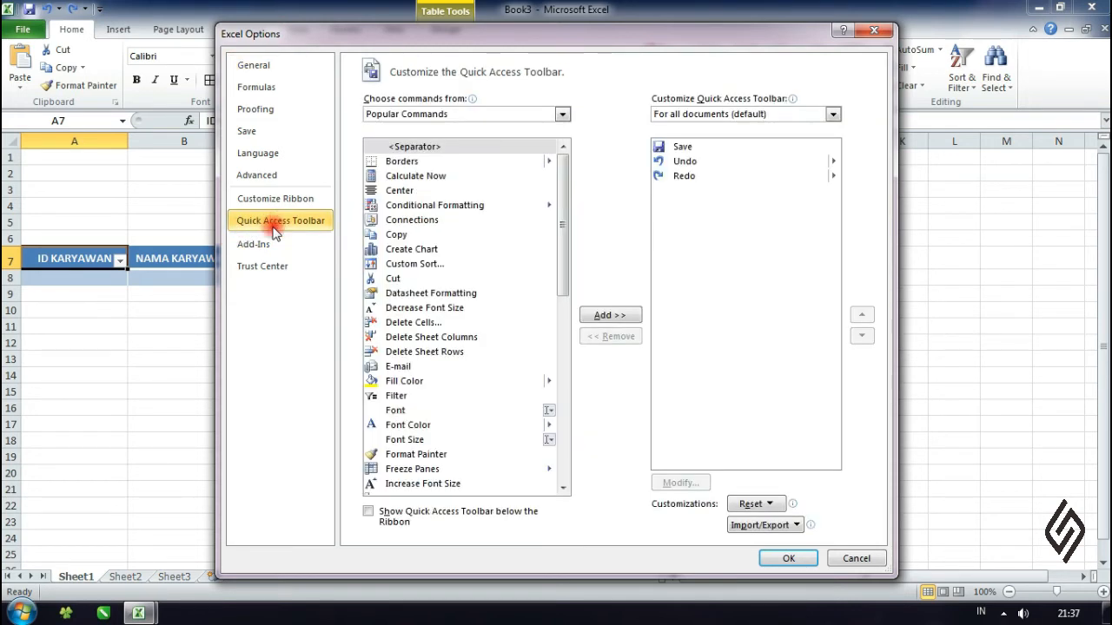
pyautogui.click(563, 115)
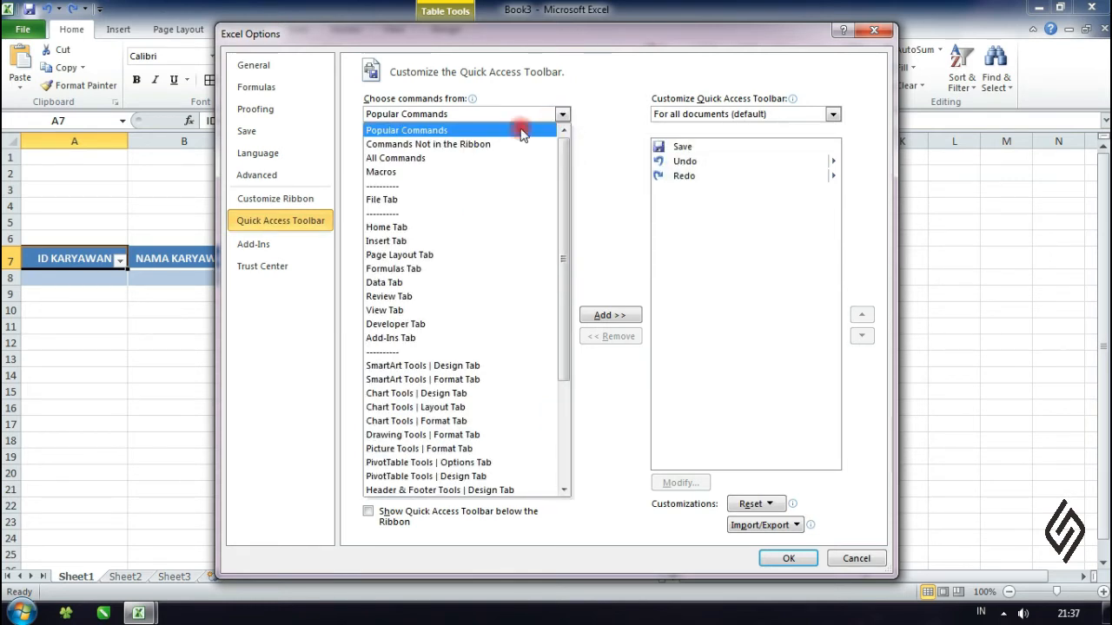
pyautogui.click(476, 147)
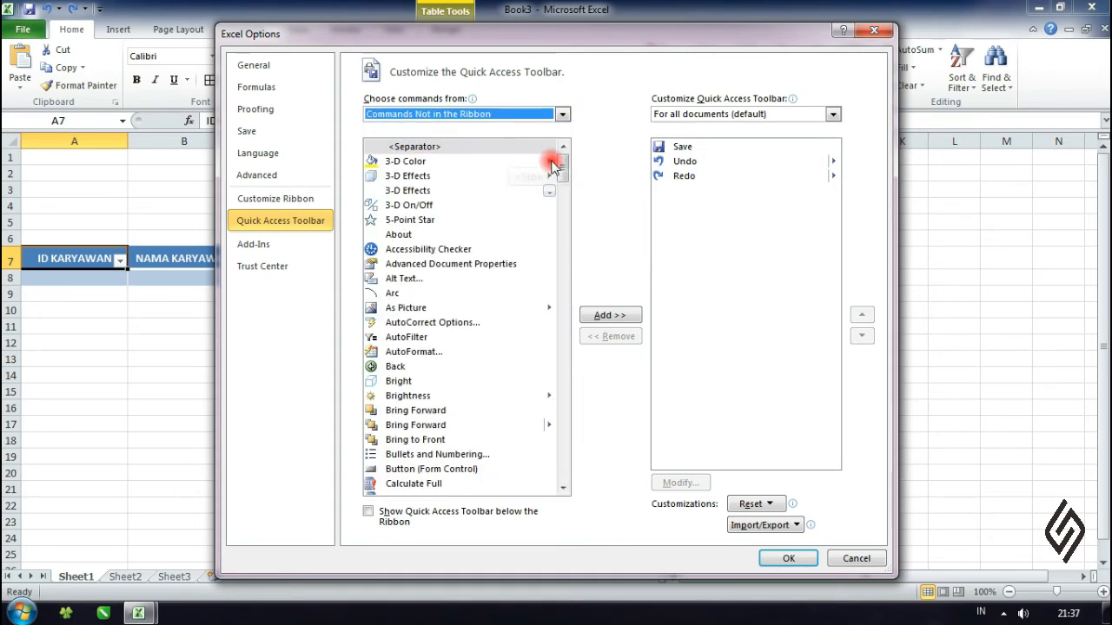
pyautogui.moveTo(560, 169)
pyautogui.mouseDown()
pyautogui.moveTo(564, 317)
pyautogui.moveTo(565, 191)
pyautogui.moveTo(566, 246)
pyautogui.mouseUp()
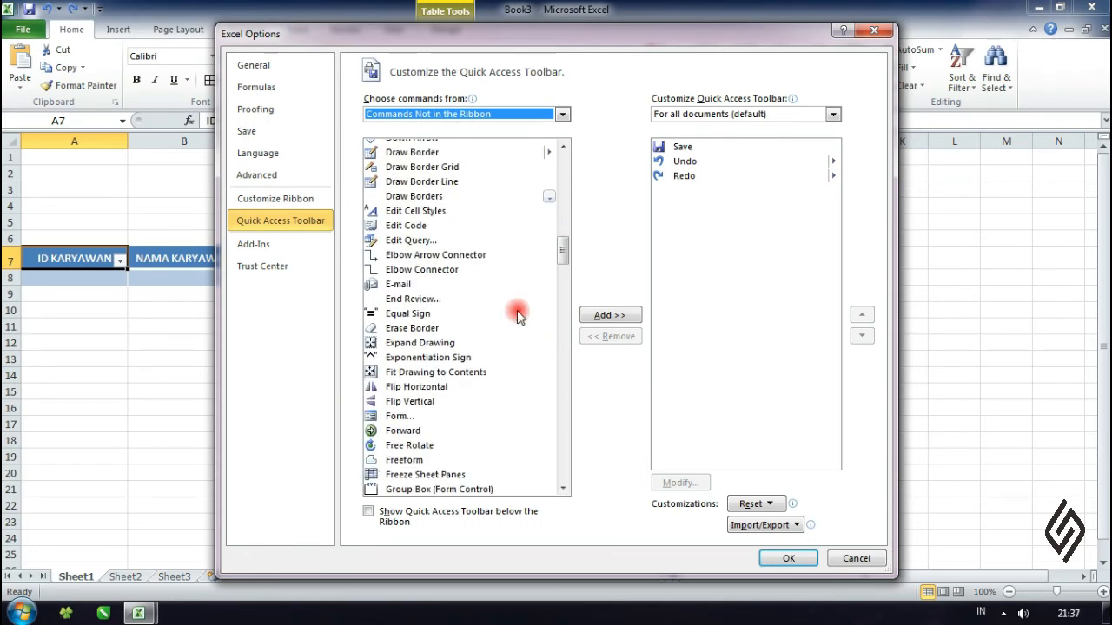
pyautogui.click(393, 417)
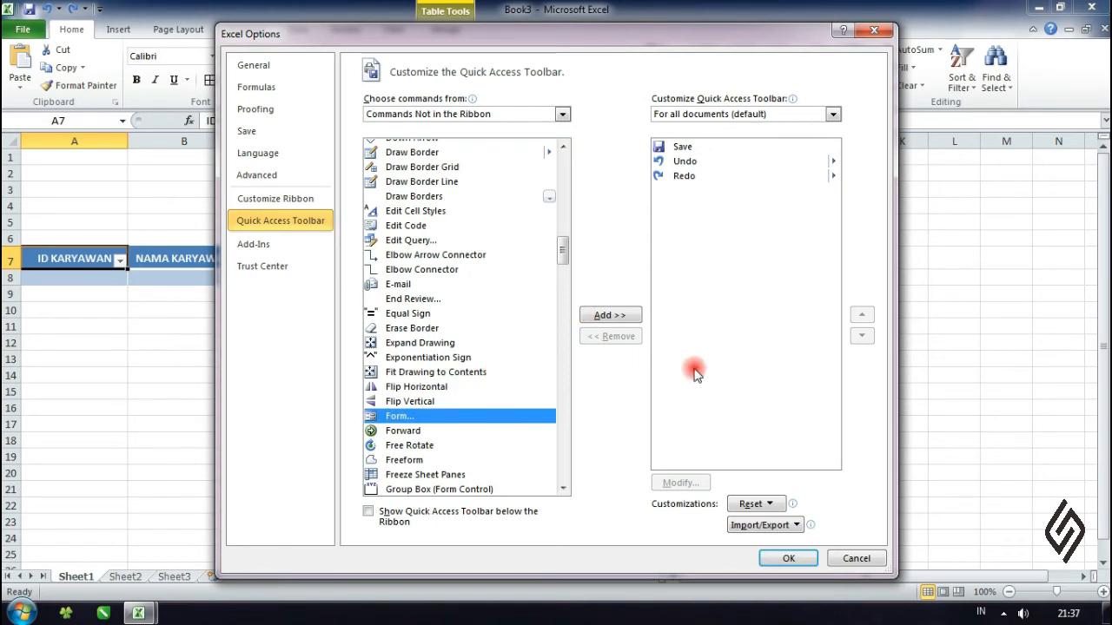
pyautogui.click(605, 317)
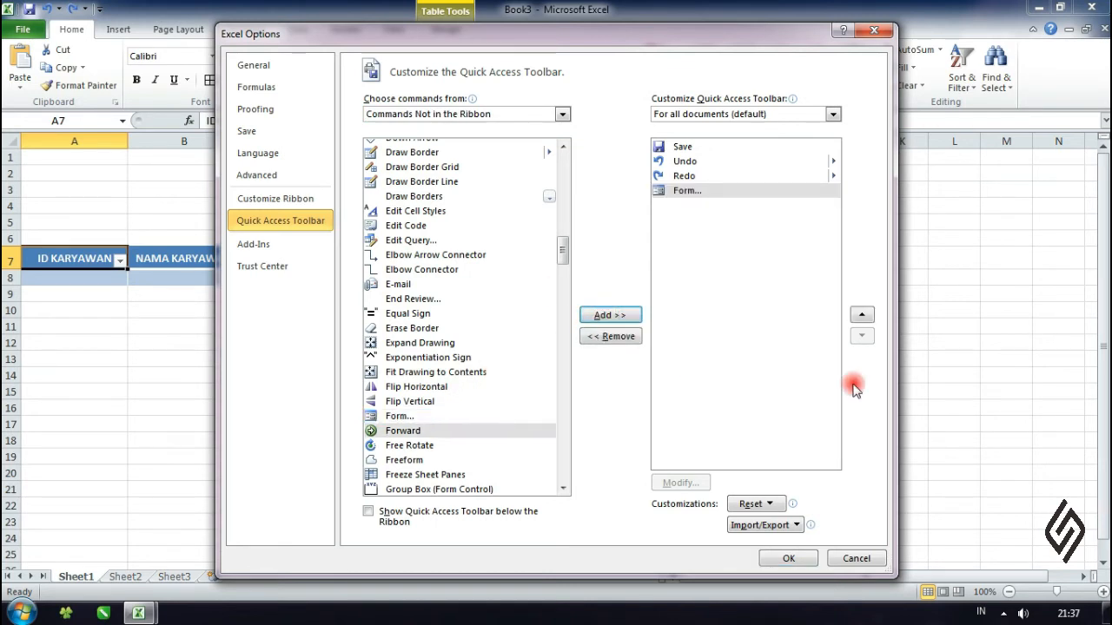
pyautogui.click(786, 558)
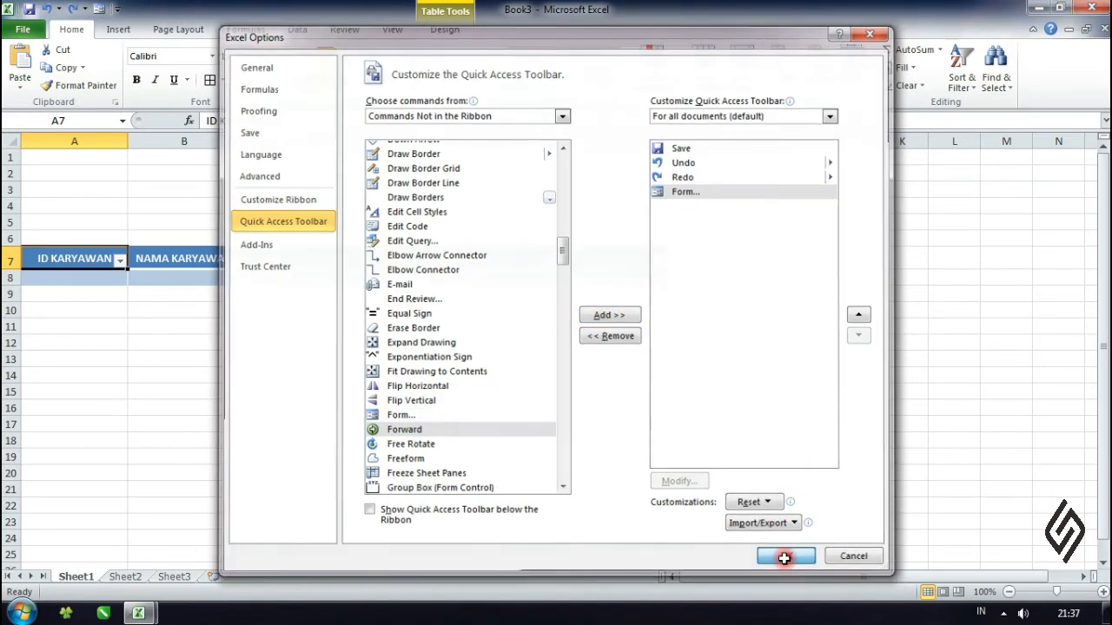
pyautogui.click(98, 10)
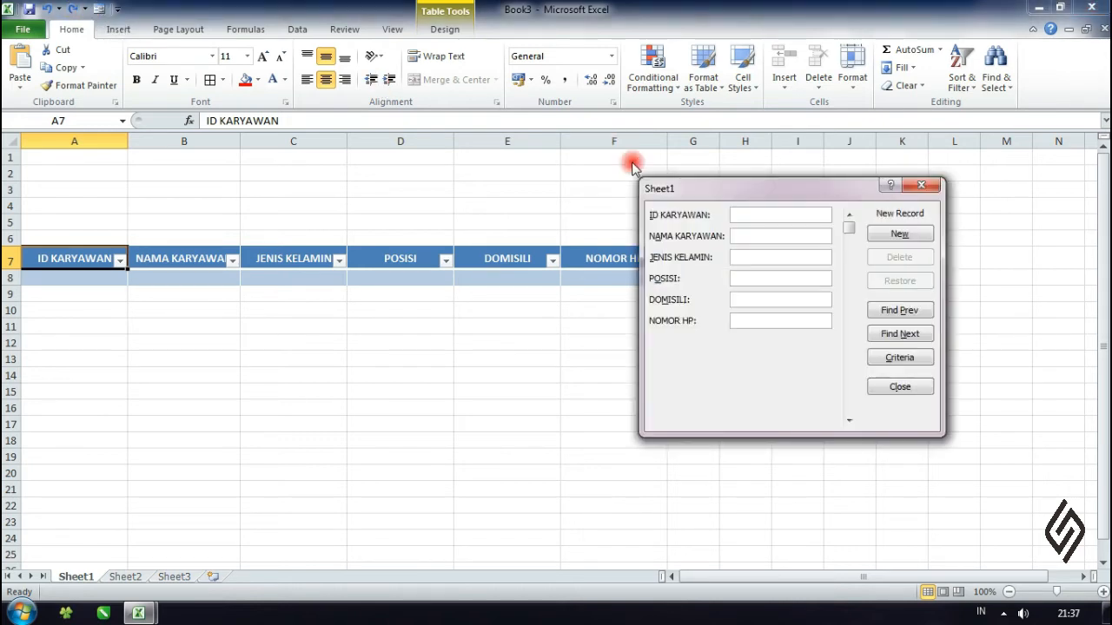
# - Add a record in the data form: ID KARYAWAN 1, the employee's name and phone number, Laki - Laki, POSISI Desain, DOMISILI Salawangi
pyautogui.moveTo(711, 190); pyautogui.dragTo(759, 251)
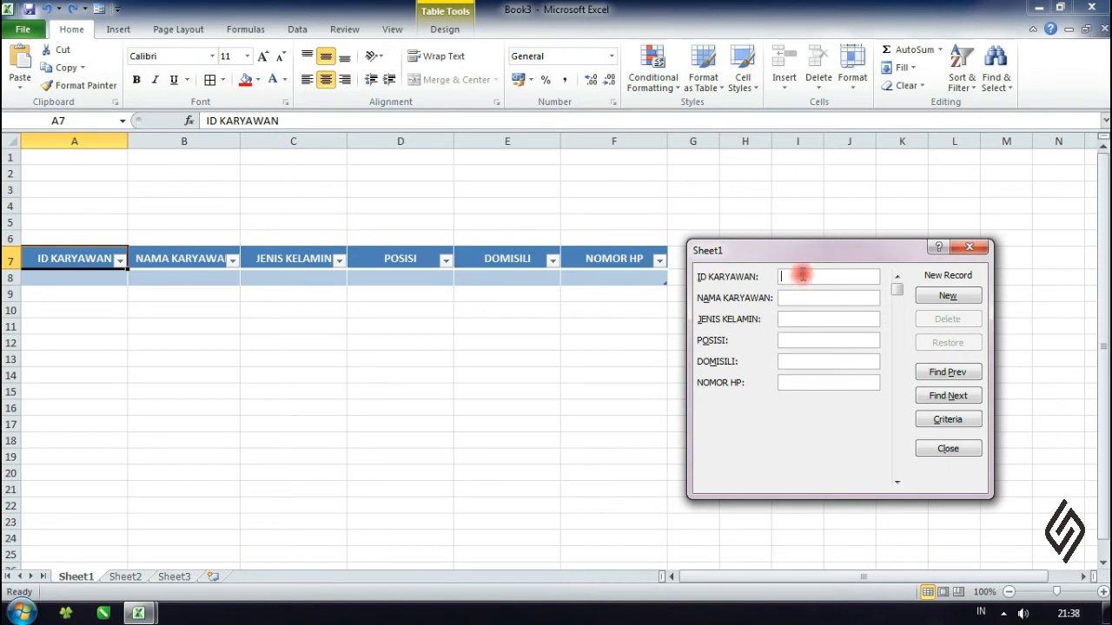
pyautogui.write('1')
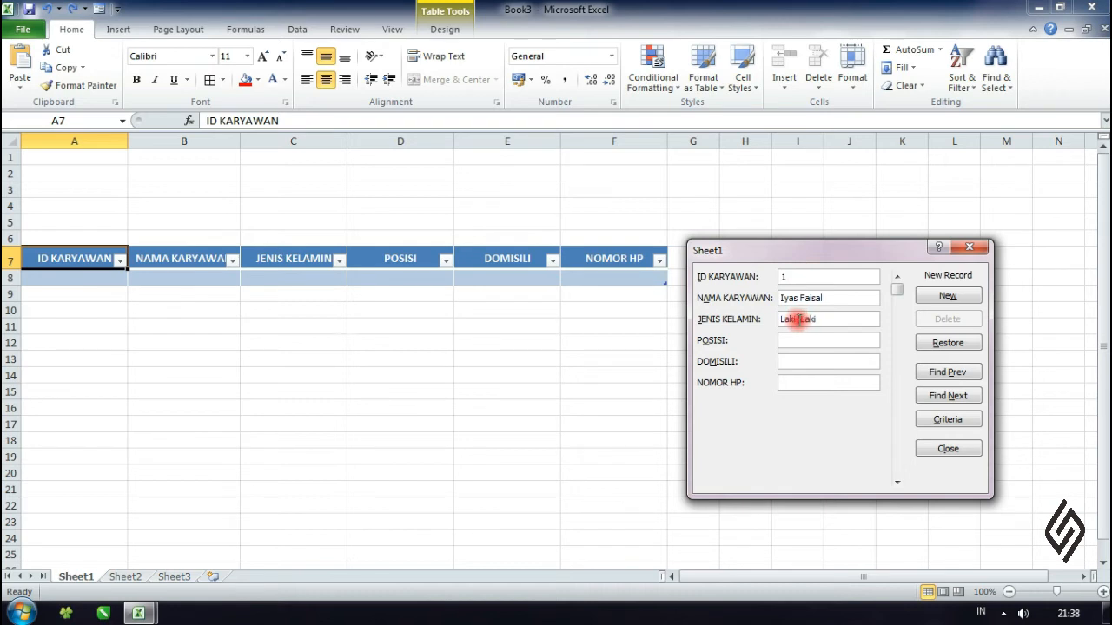
pyautogui.write('-')
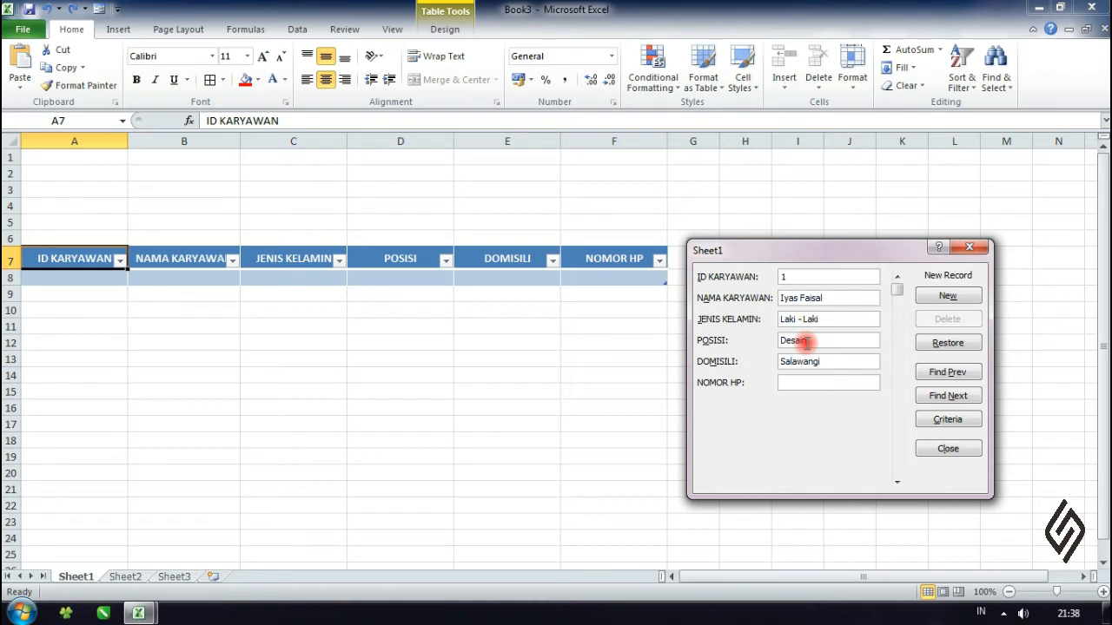
pyautogui.write('08123456****')
pyautogui.press('Return')
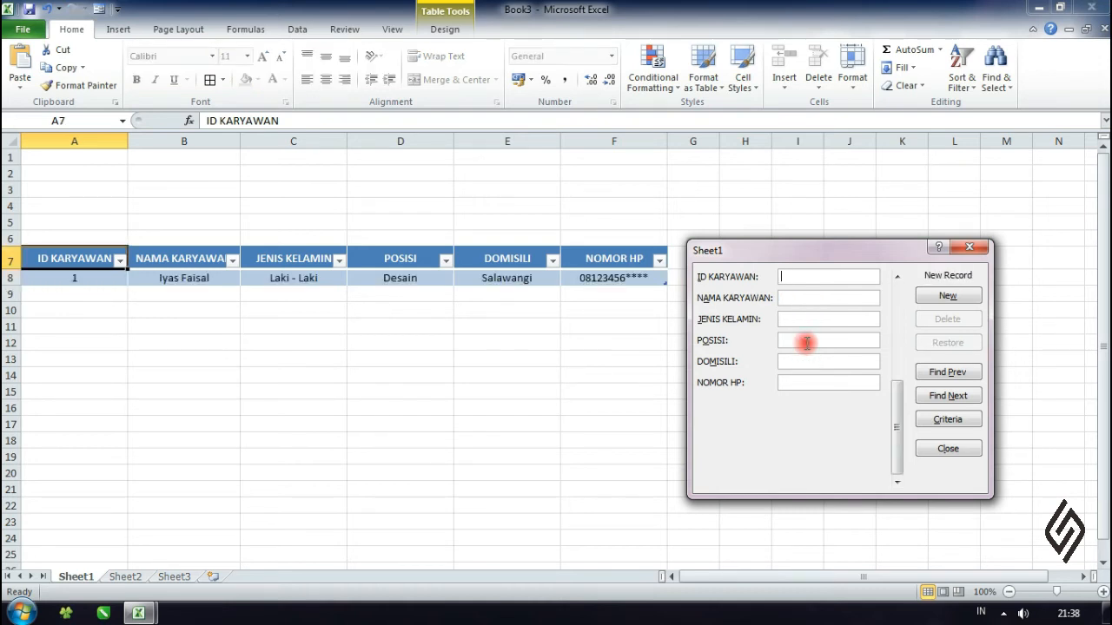
# - Add a second record with ID KARYAWAN 2, the employee's name and phone number, Laki - Laki, Desain and Talaga, and close the data form
pyautogui.click(806, 277)
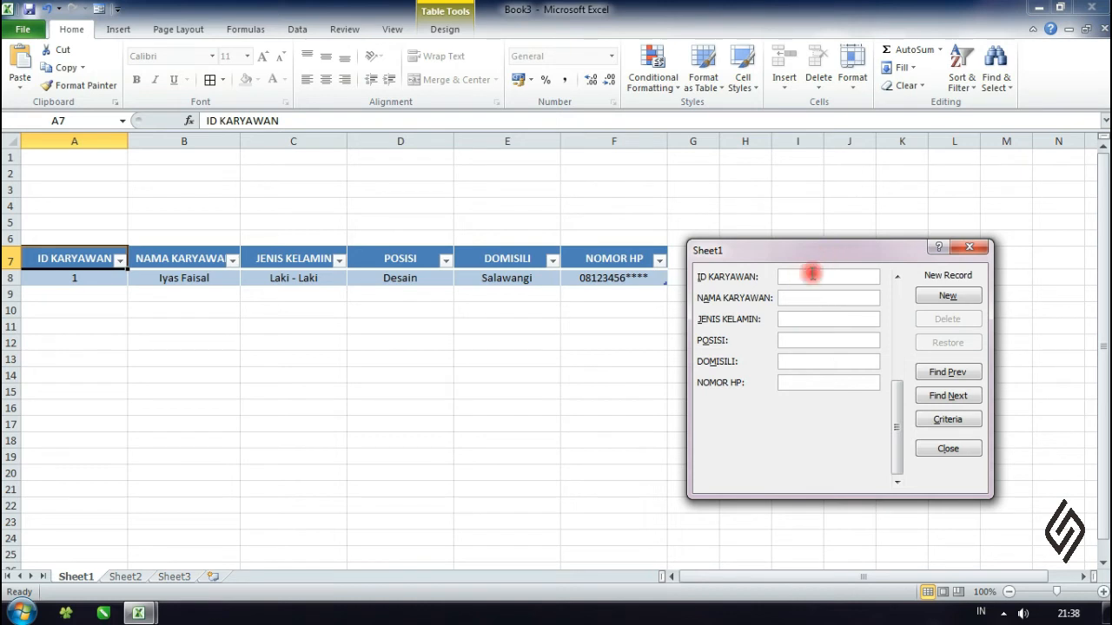
pyautogui.write('2')
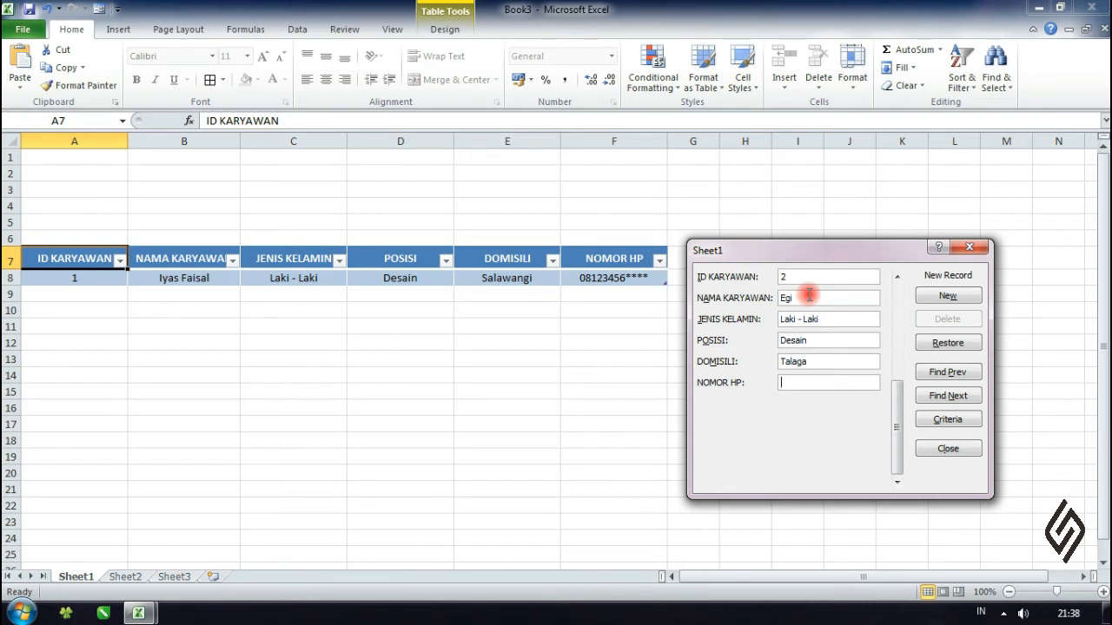
pyautogui.write('08123456****')
pyautogui.press('Return')
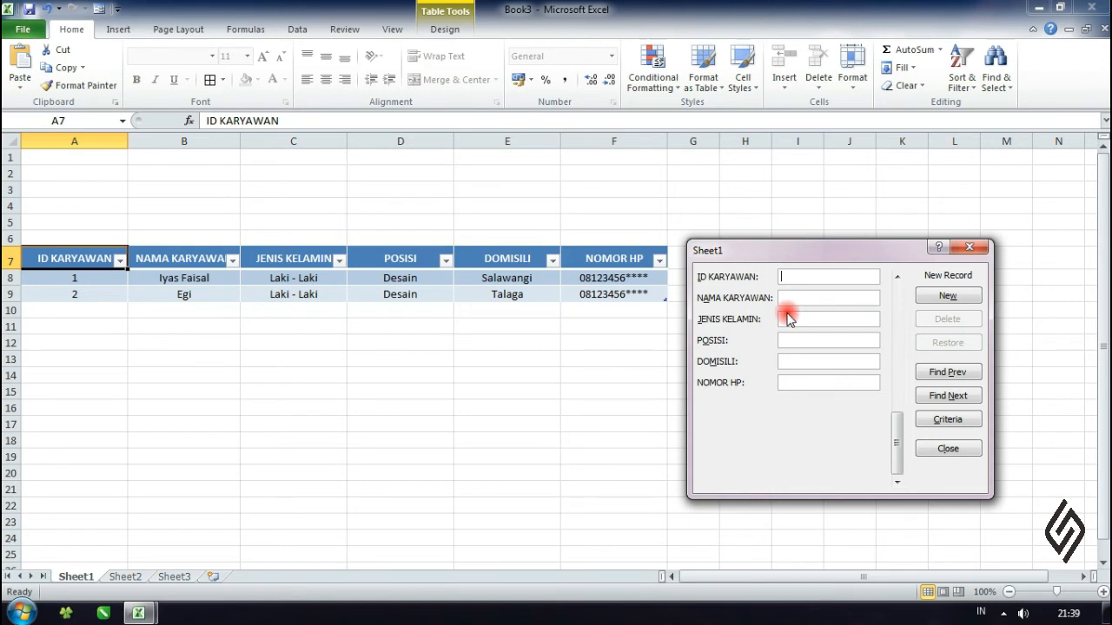
pyautogui.click(948, 449)
pyautogui.click(664, 425)
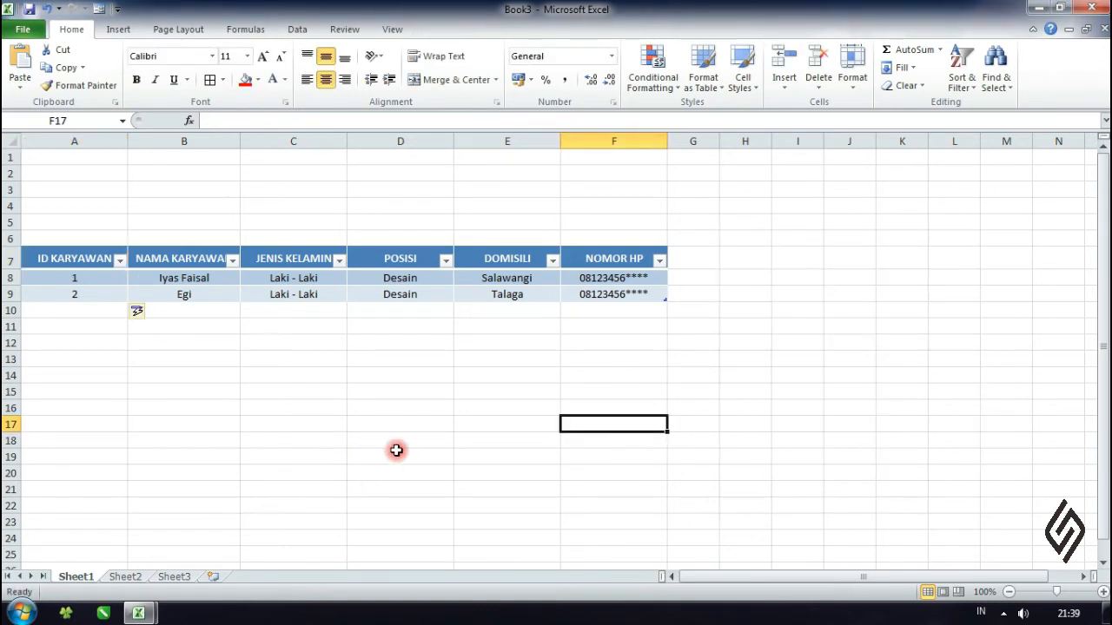
# - Switch to the workbook "Membuat form input dengan cepat", look over its employee records, and select cell A6 in the table
pyautogui.hotkey('alt', 'Tab')
pyautogui.click(651, 290)
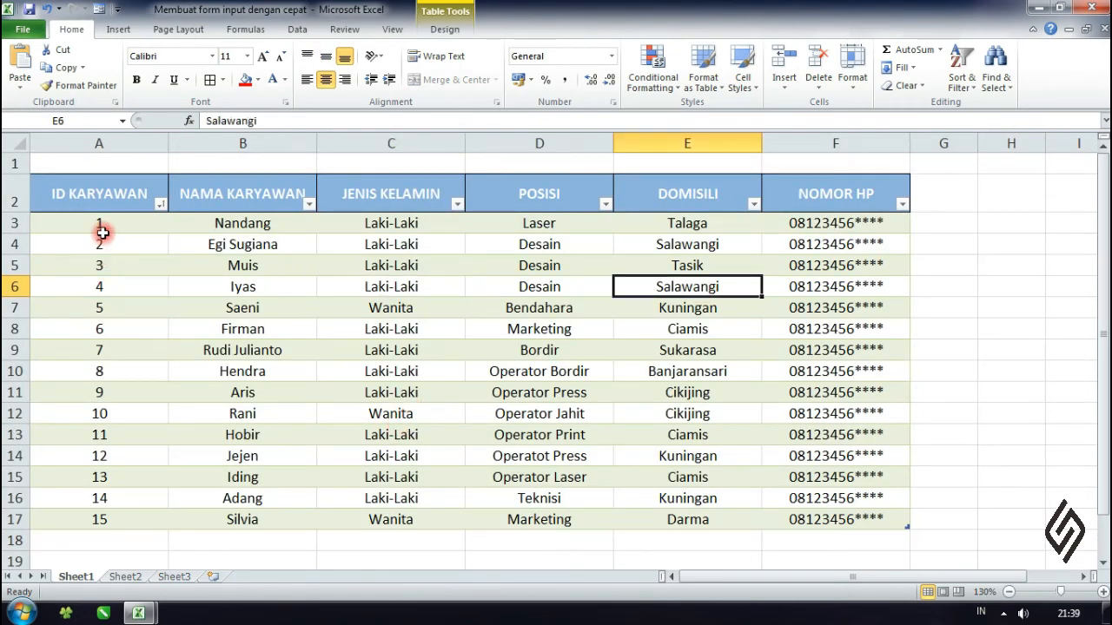
pyautogui.moveTo(102, 233); pyautogui.dragTo(849, 523)
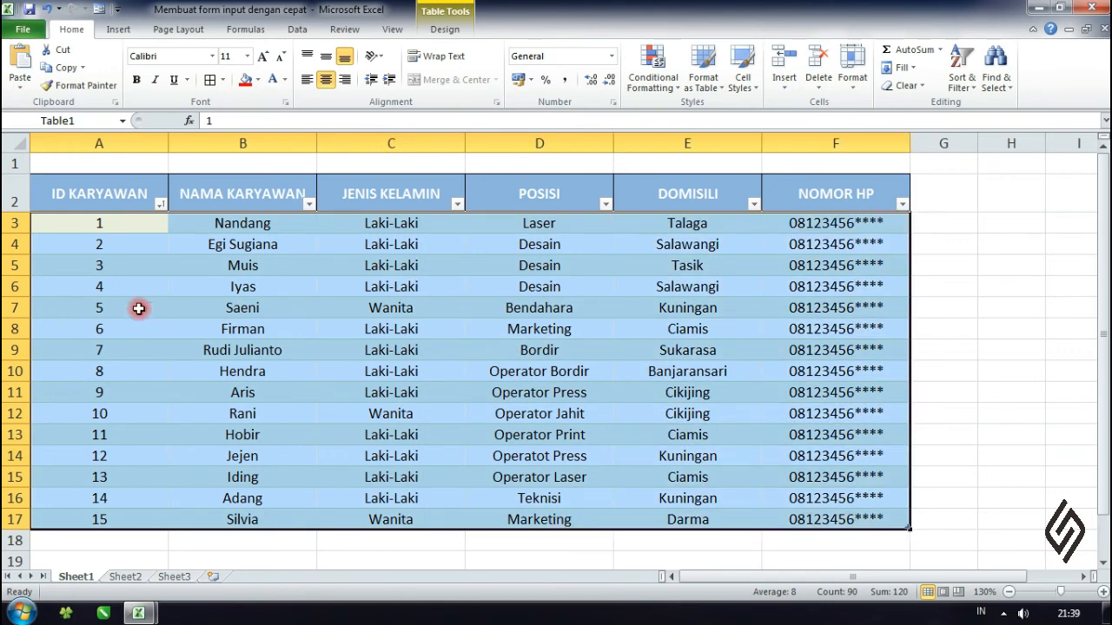
pyautogui.moveTo(119, 224); pyautogui.dragTo(568, 391)
pyautogui.moveTo(135, 514); pyautogui.dragTo(169, 264)
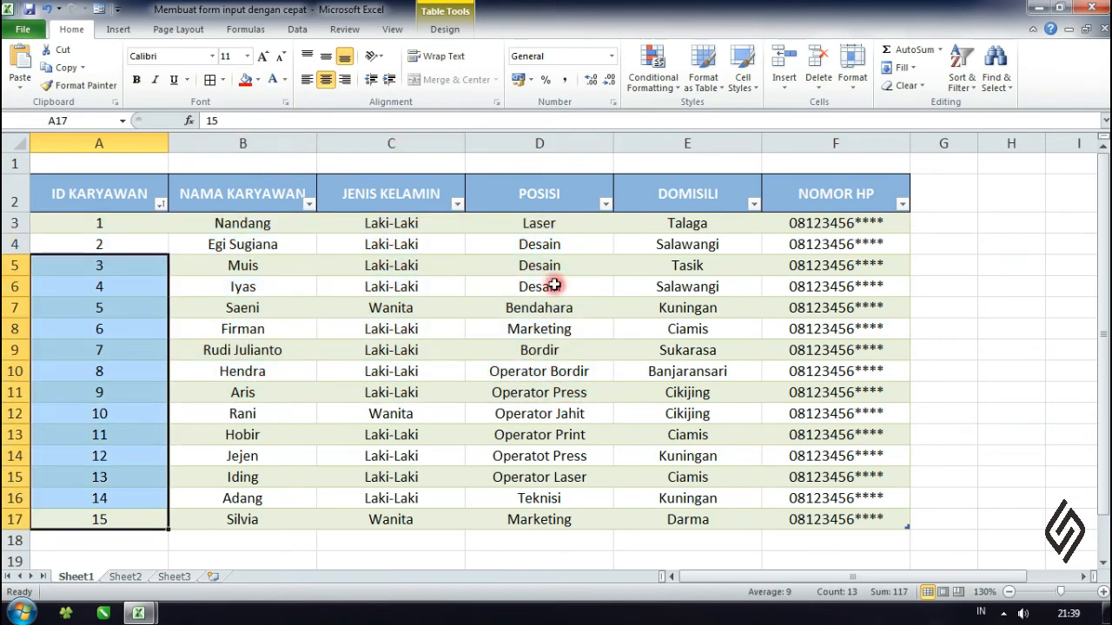
pyautogui.click(586, 285)
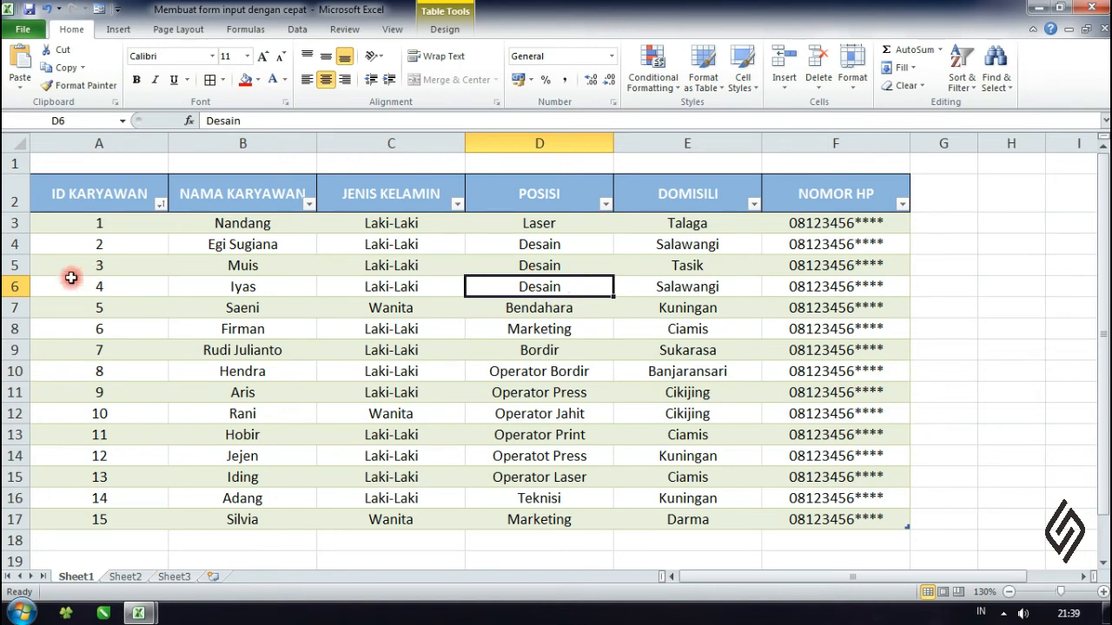
pyautogui.click(122, 286)
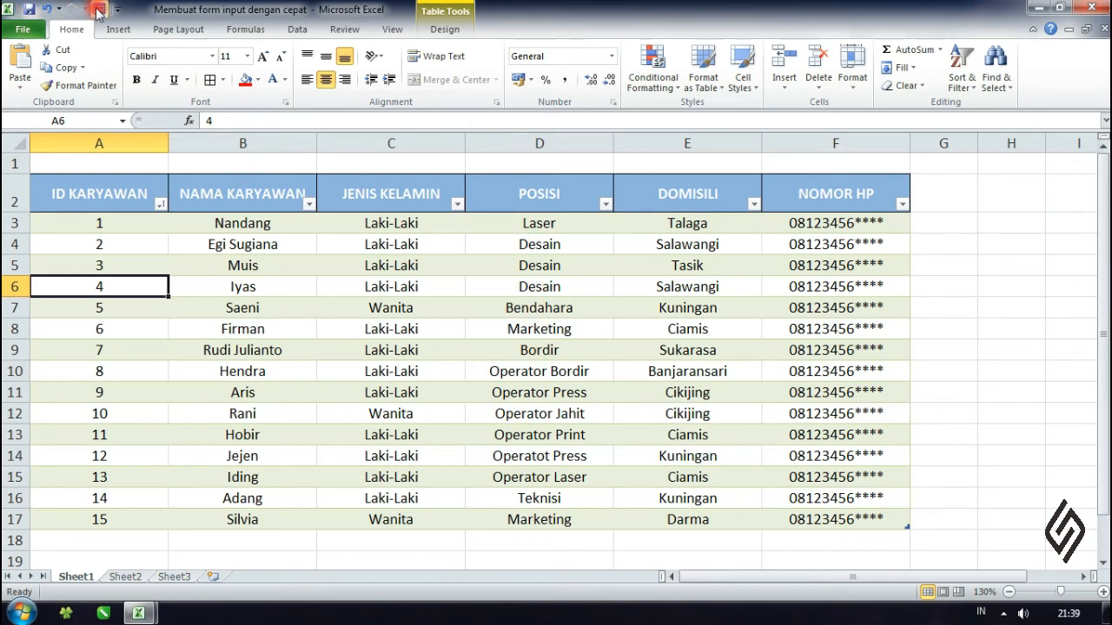
# - Open the employee table's data form and find the record matching the criterion ID KARYAWAN 4
pyautogui.moveTo(214, 30); pyautogui.dragTo(216, 35)
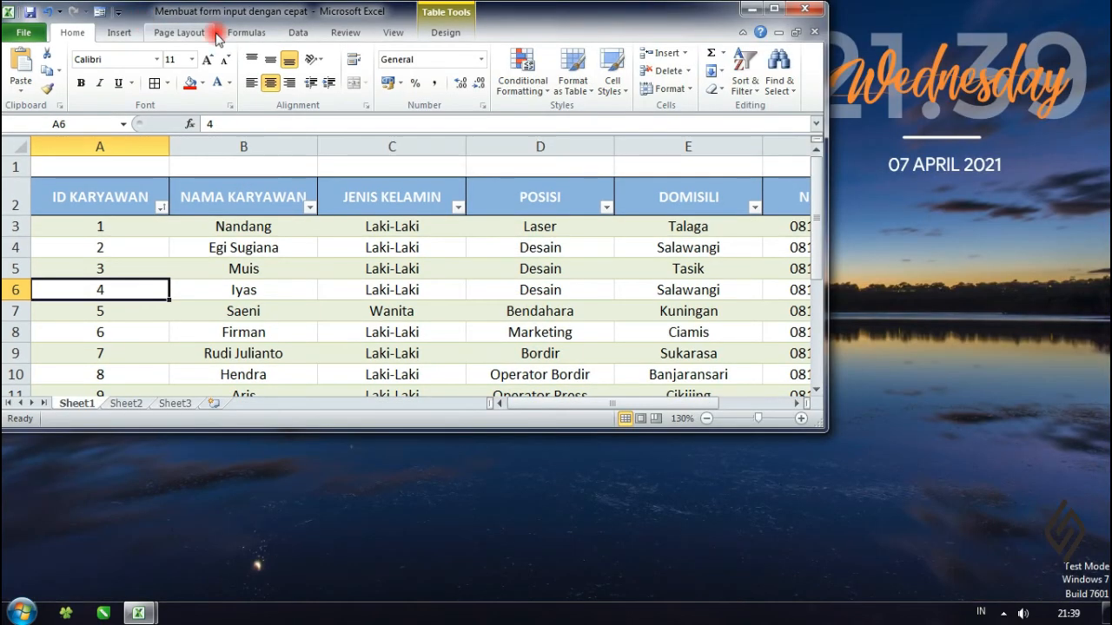
pyautogui.click(773, 8)
pyautogui.click(98, 8)
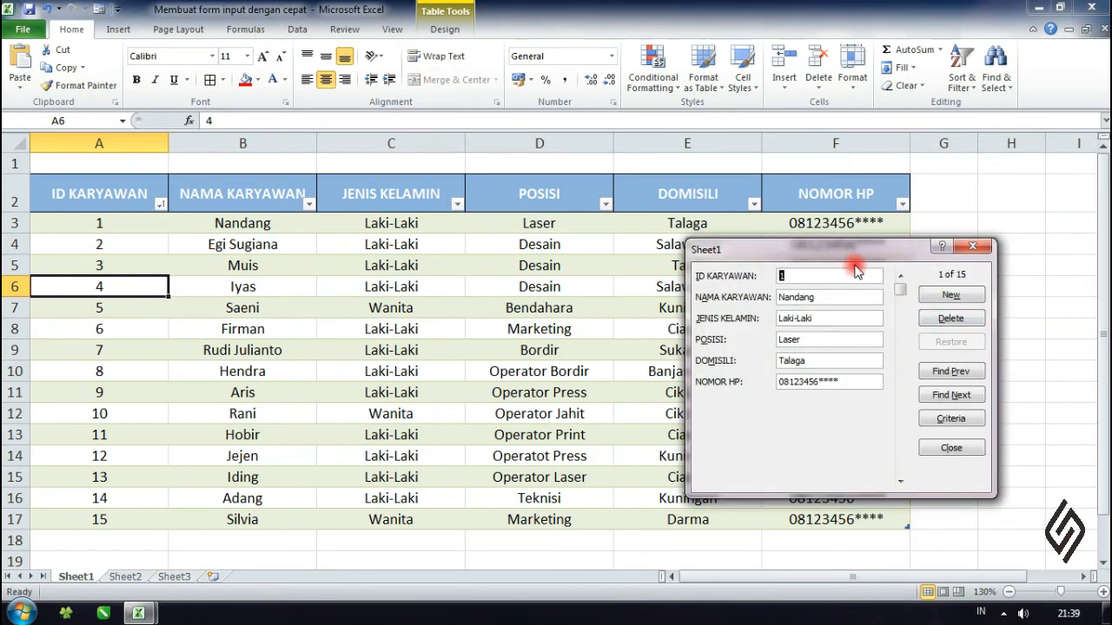
pyautogui.moveTo(854, 254); pyautogui.dragTo(894, 250)
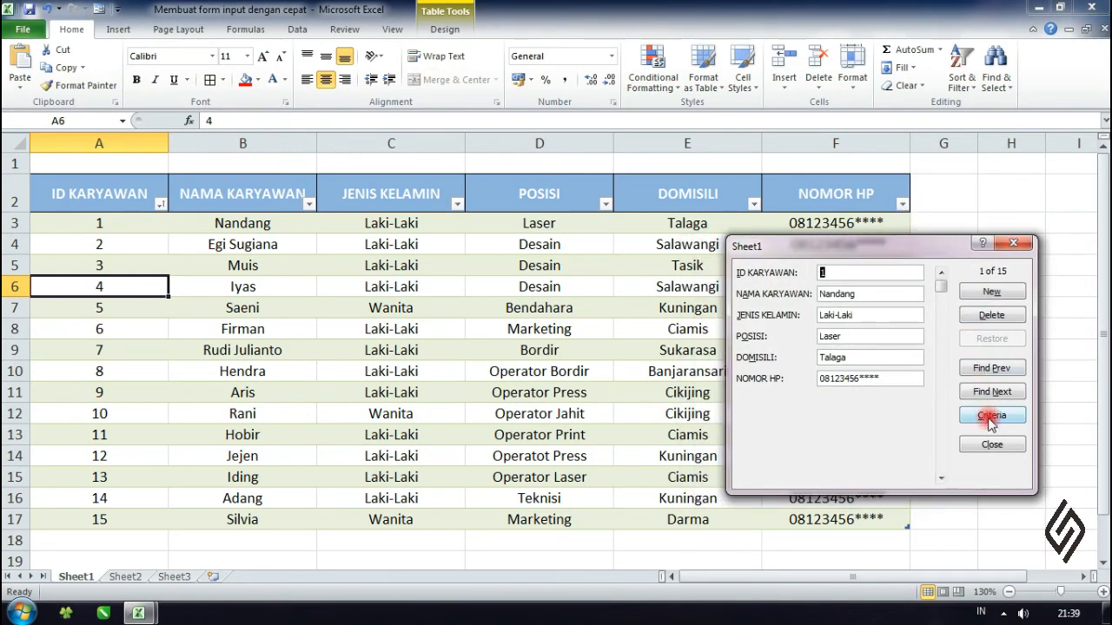
pyautogui.click(990, 416)
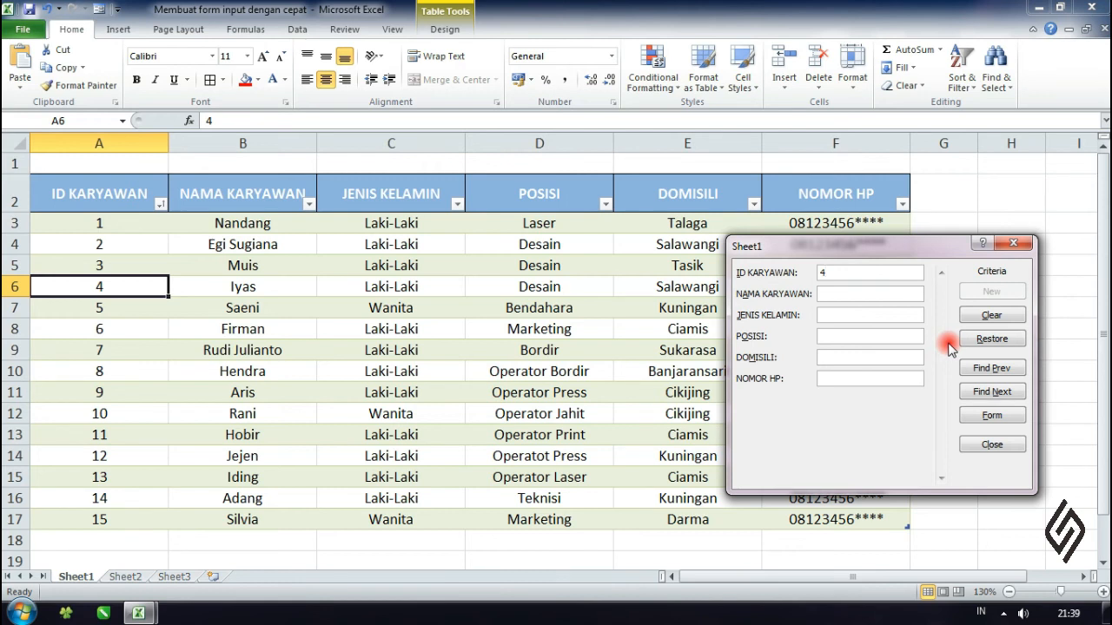
pyautogui.click(987, 369)
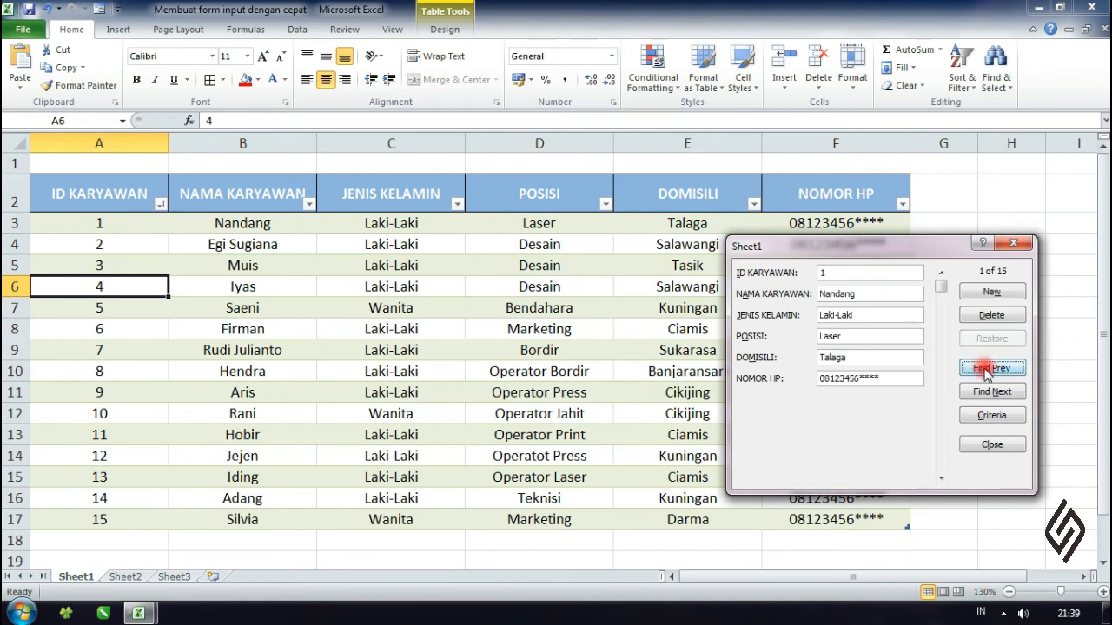
pyautogui.click(992, 417)
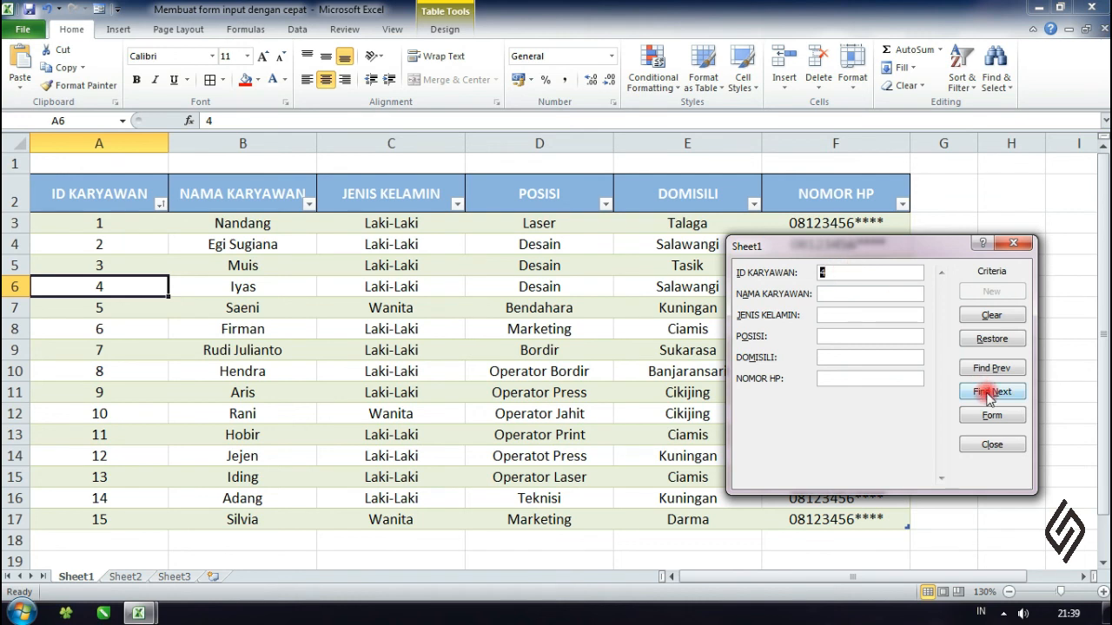
pyautogui.click(990, 394)
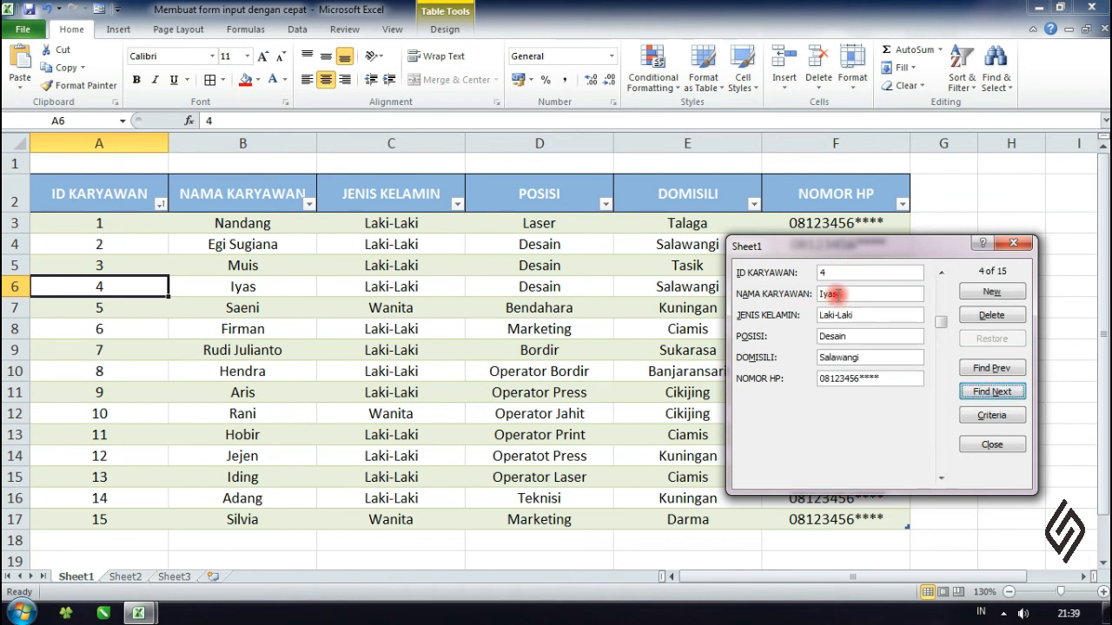
# - Set POSISI to Operator Sublim in the found record and save the change to the table
pyautogui.doubleClick(865, 336)
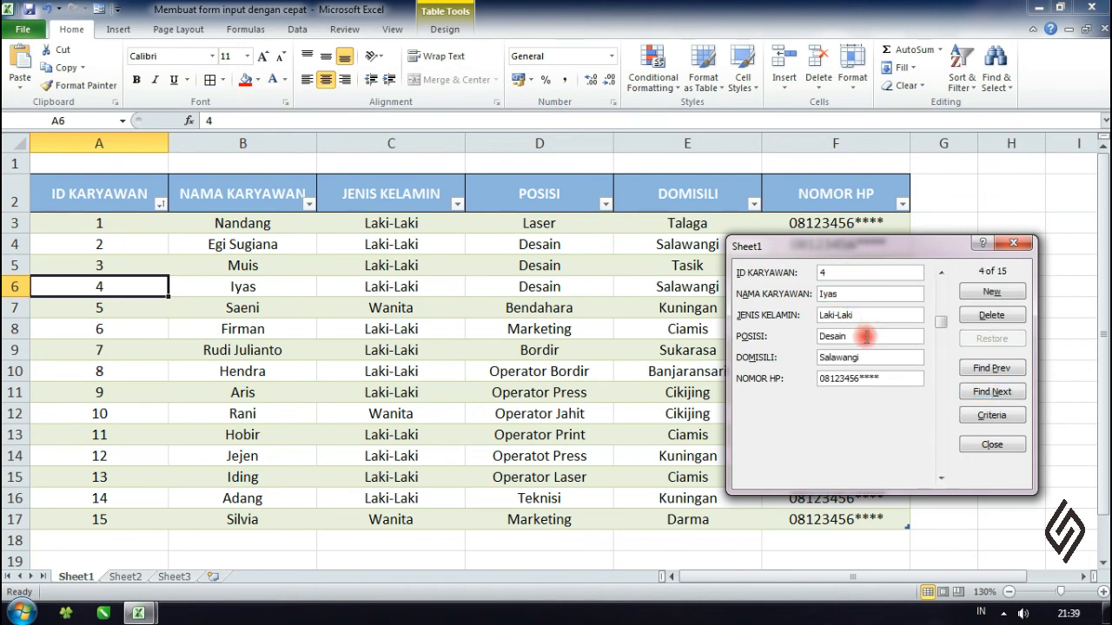
pyautogui.write('O')
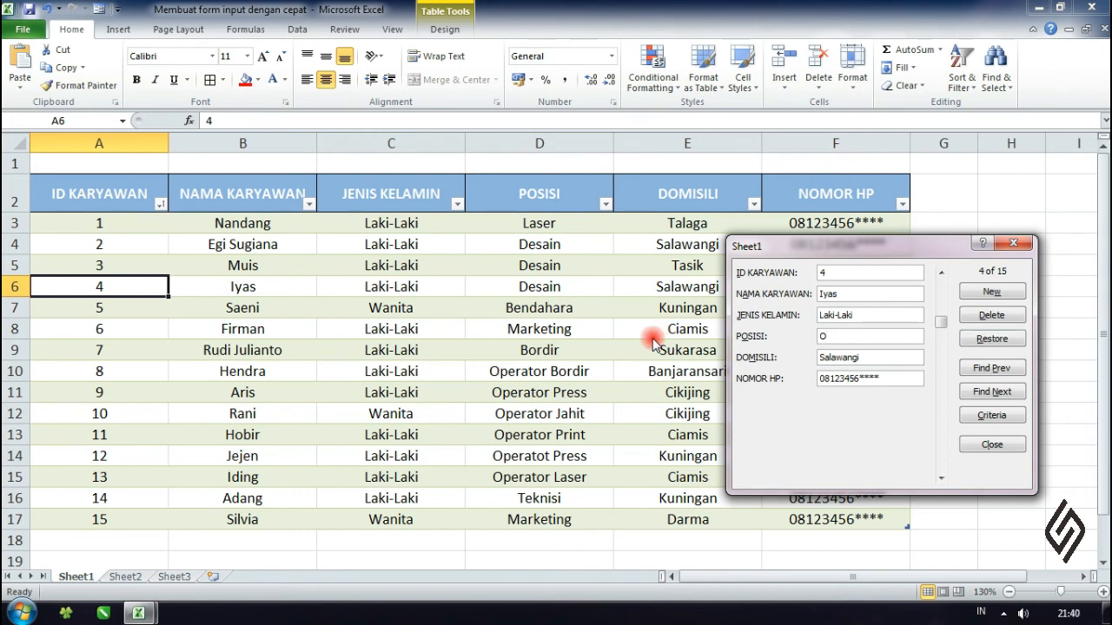
pyautogui.write('perator Sublim')
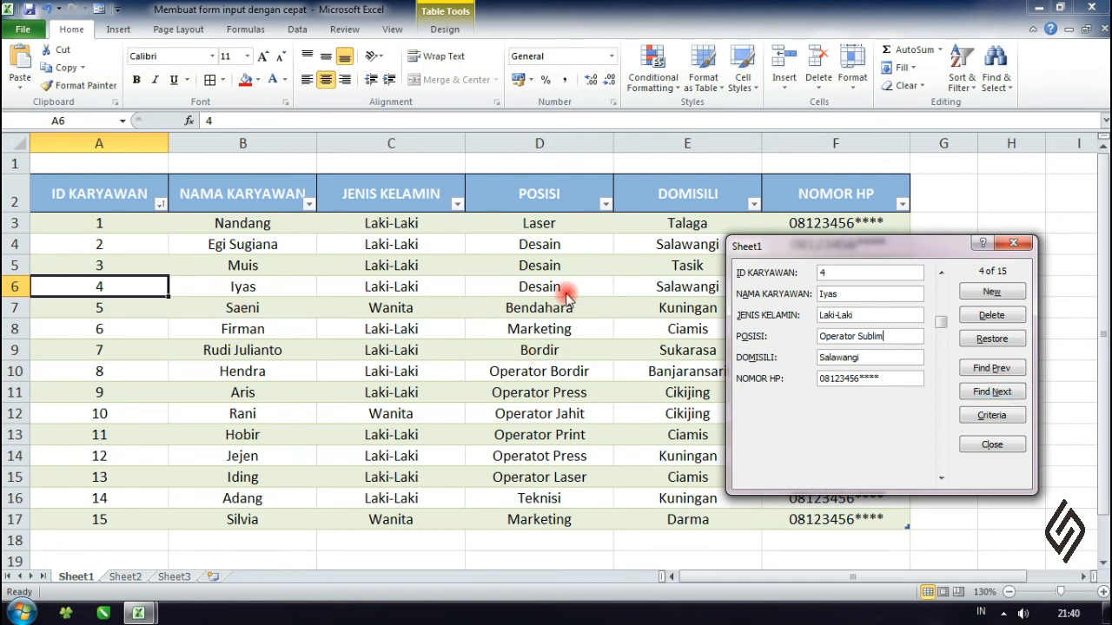
pyautogui.press('Return')
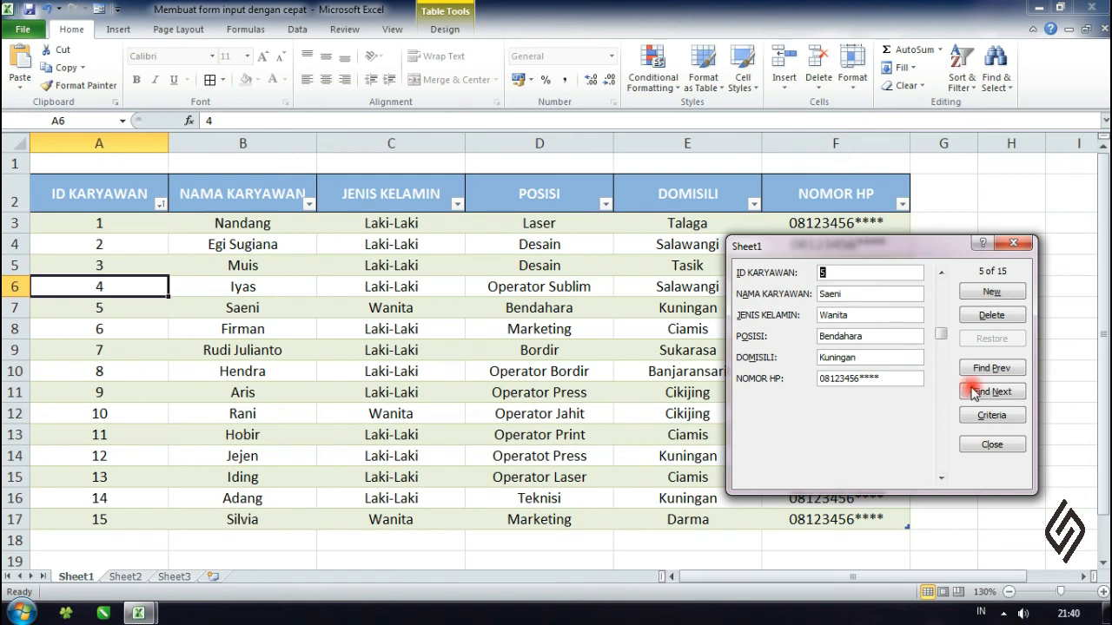
# - Clear the ID criterion and search the data form by NAMA KARYAWAN for the employee listed in row 15
pyautogui.click(976, 415)
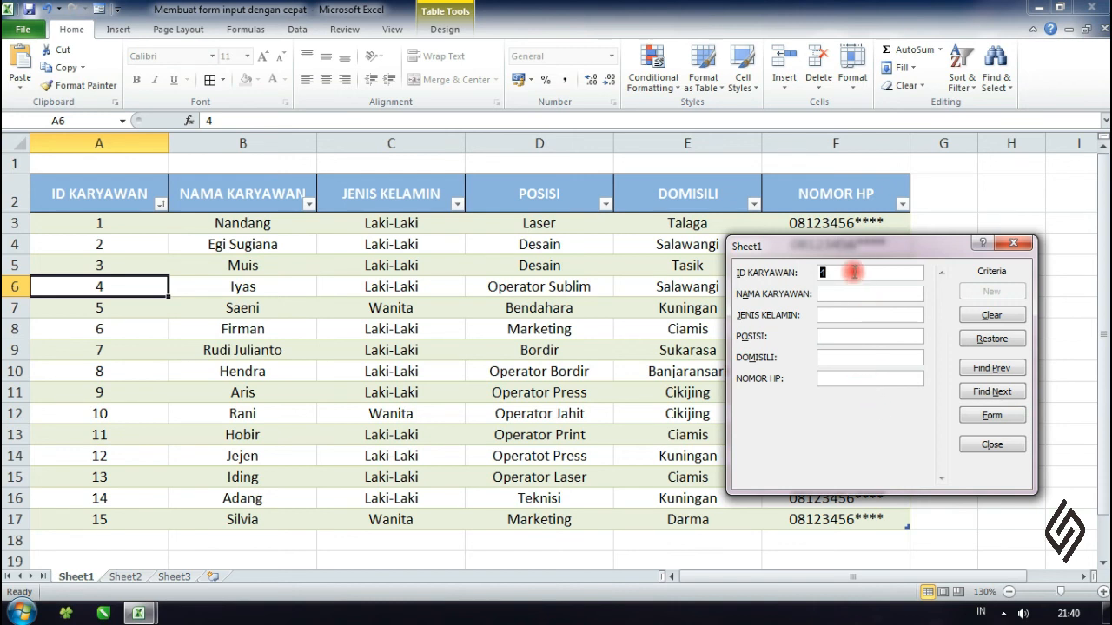
pyautogui.press('BackSpace')
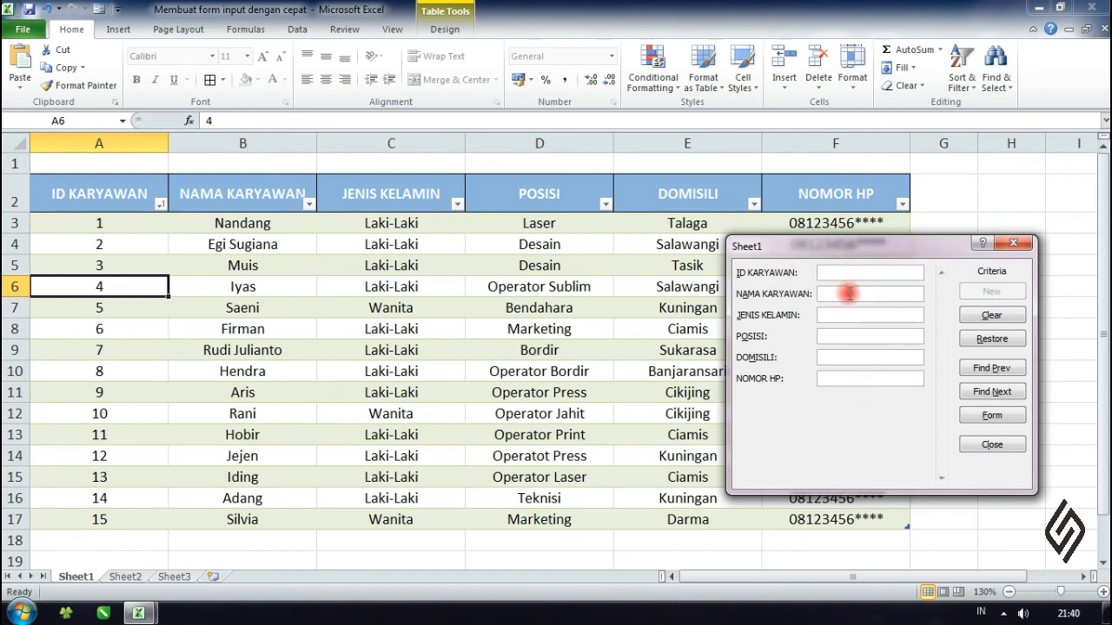
pyautogui.click(849, 294)
pyautogui.write('Iding')
pyautogui.click(991, 369)
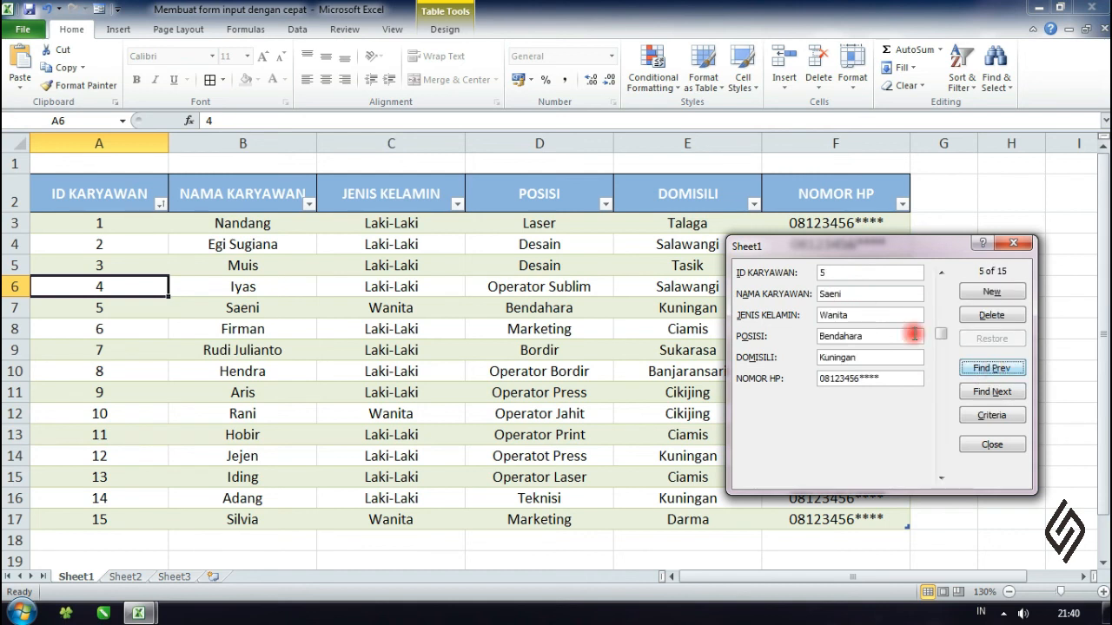
pyautogui.click(992, 415)
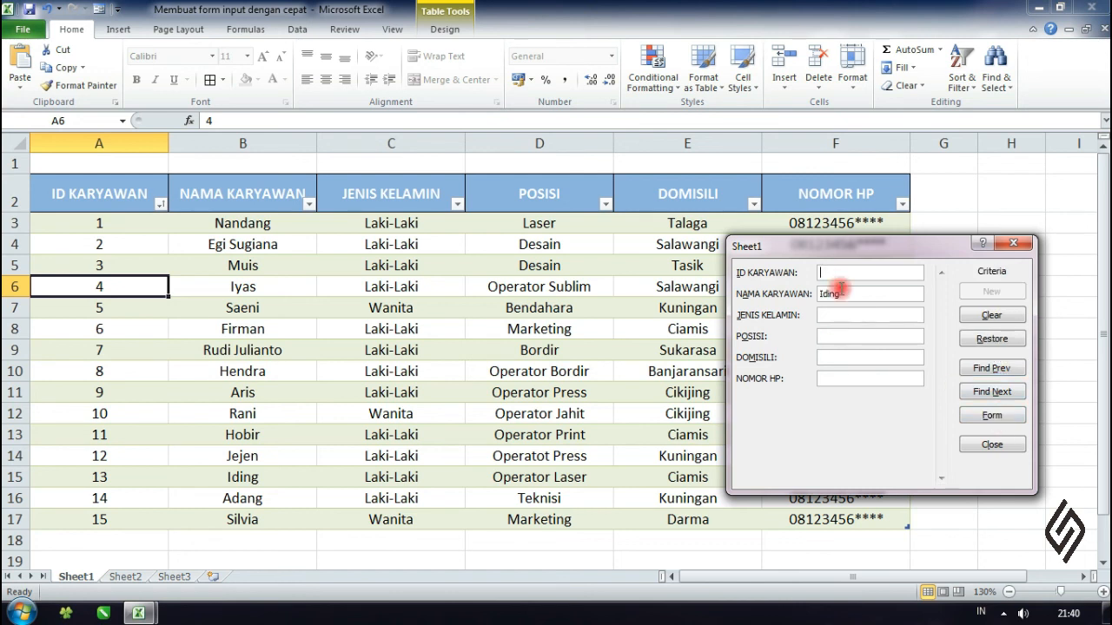
pyautogui.click(995, 392)
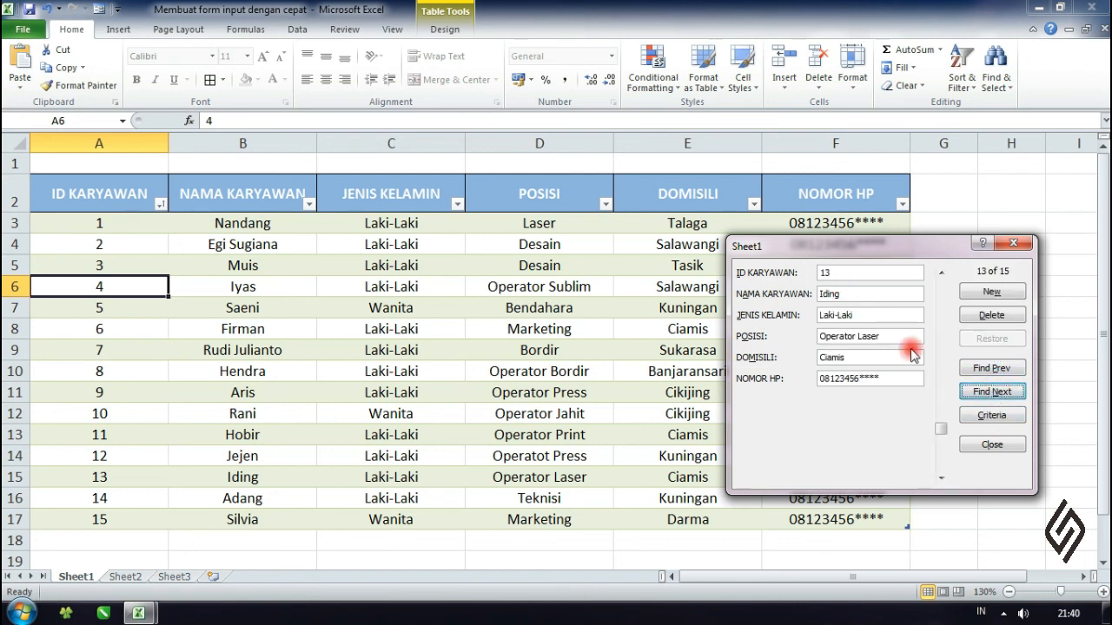
# - Set DOMISILI to Majalengka in the found record, save it and close the data form
pyautogui.moveTo(853, 362); pyautogui.dragTo(673, 328)
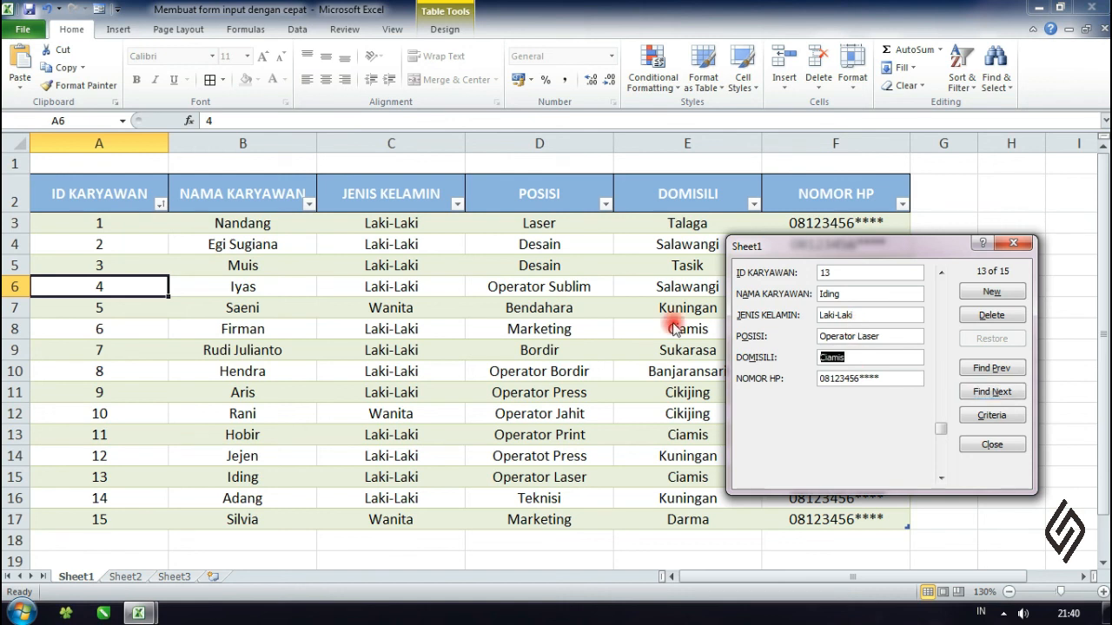
pyautogui.write('Majal')
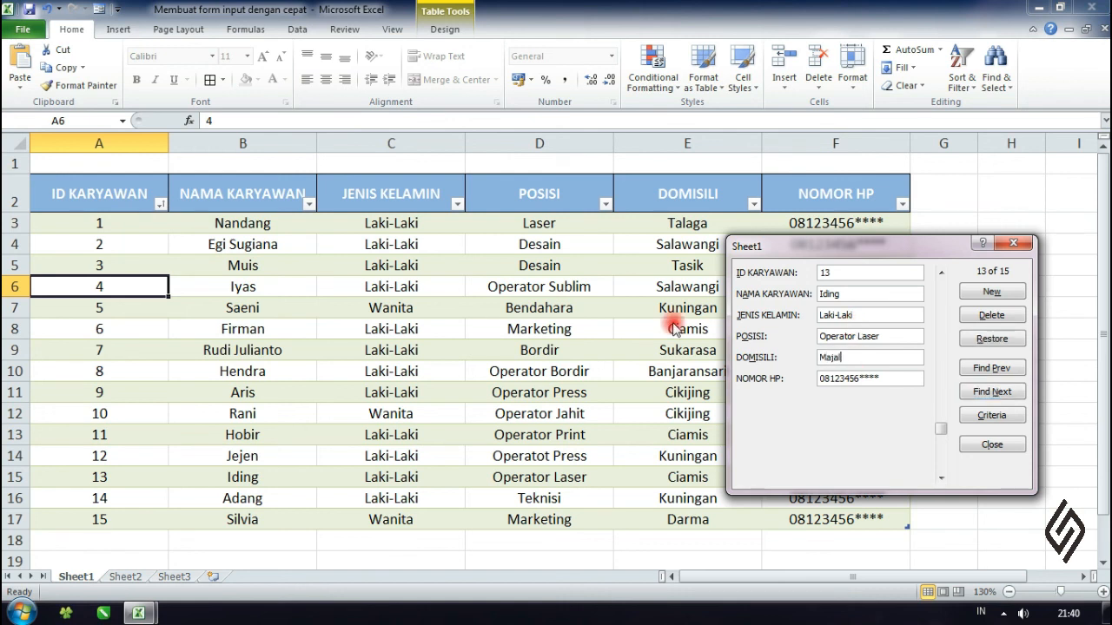
pyautogui.write('engka')
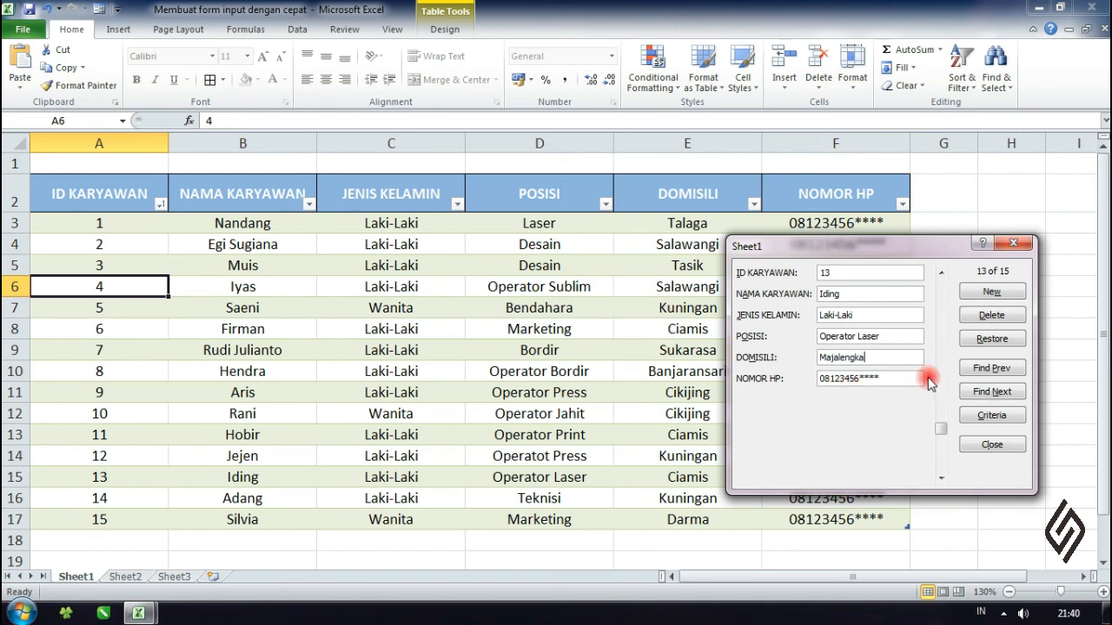
pyautogui.press('Return')
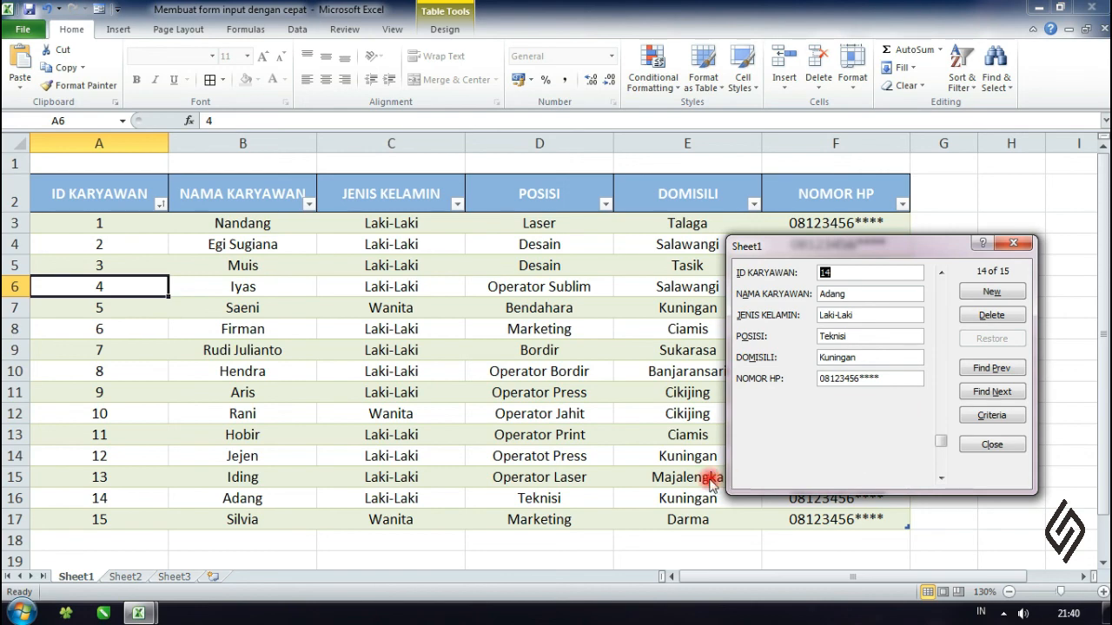
pyautogui.click(964, 444)
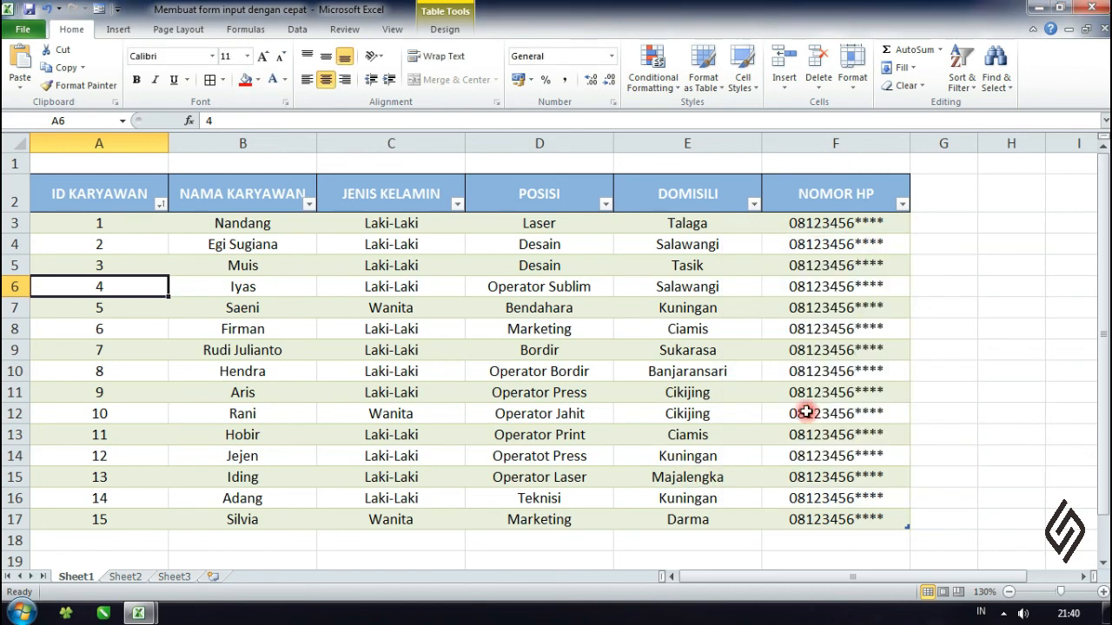